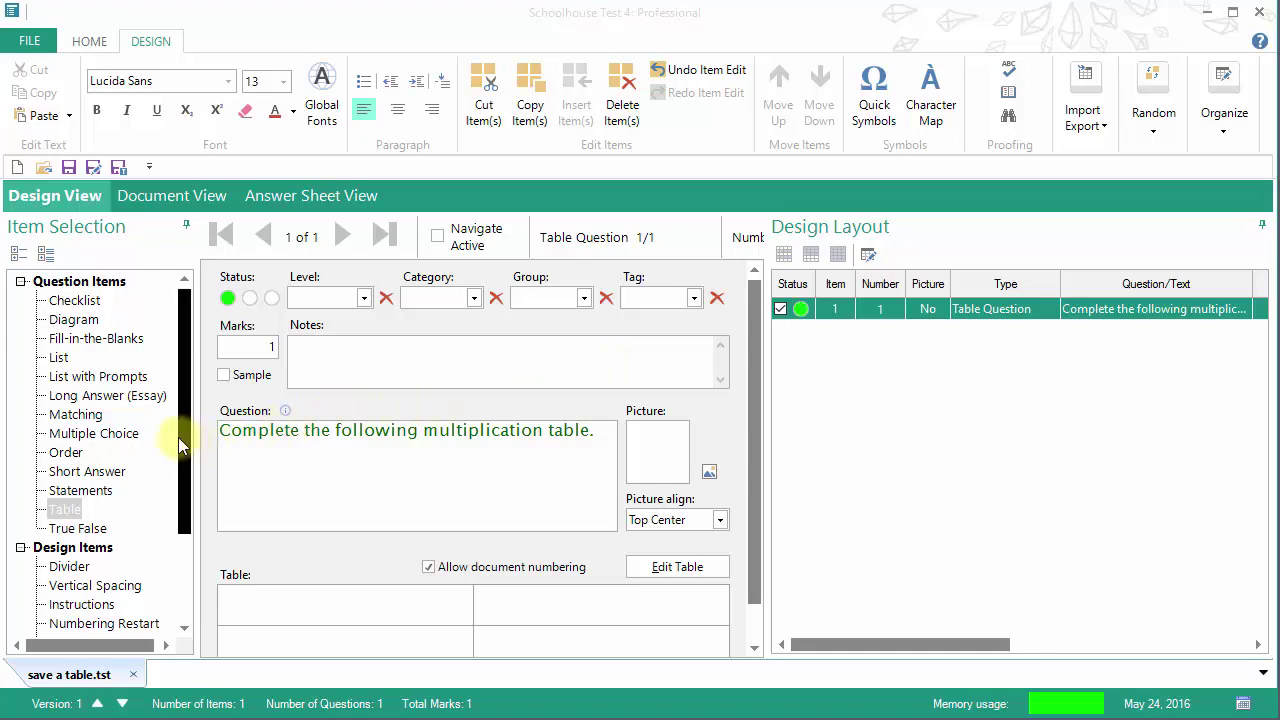
Scroll through the Item Selection tree and the multiplication-table question's editor
left_click_drag(182, 447, 192, 548)
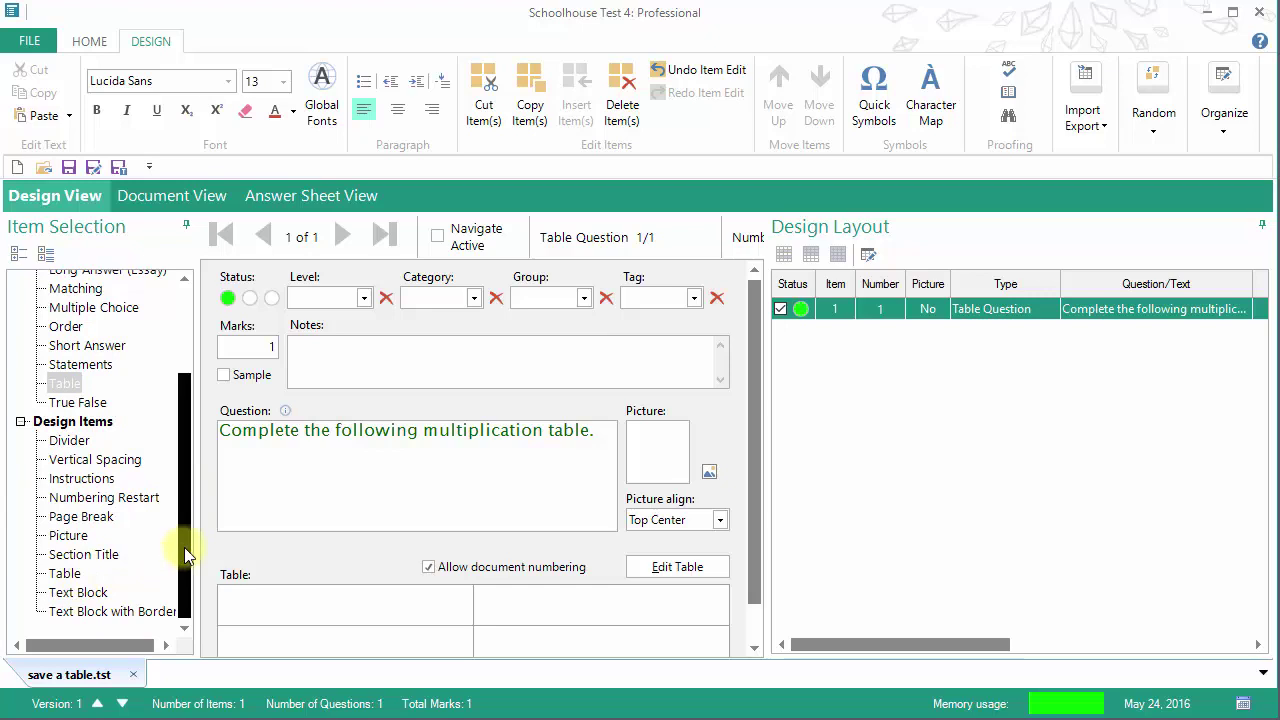
left_click_drag(184, 539, 174, 453)
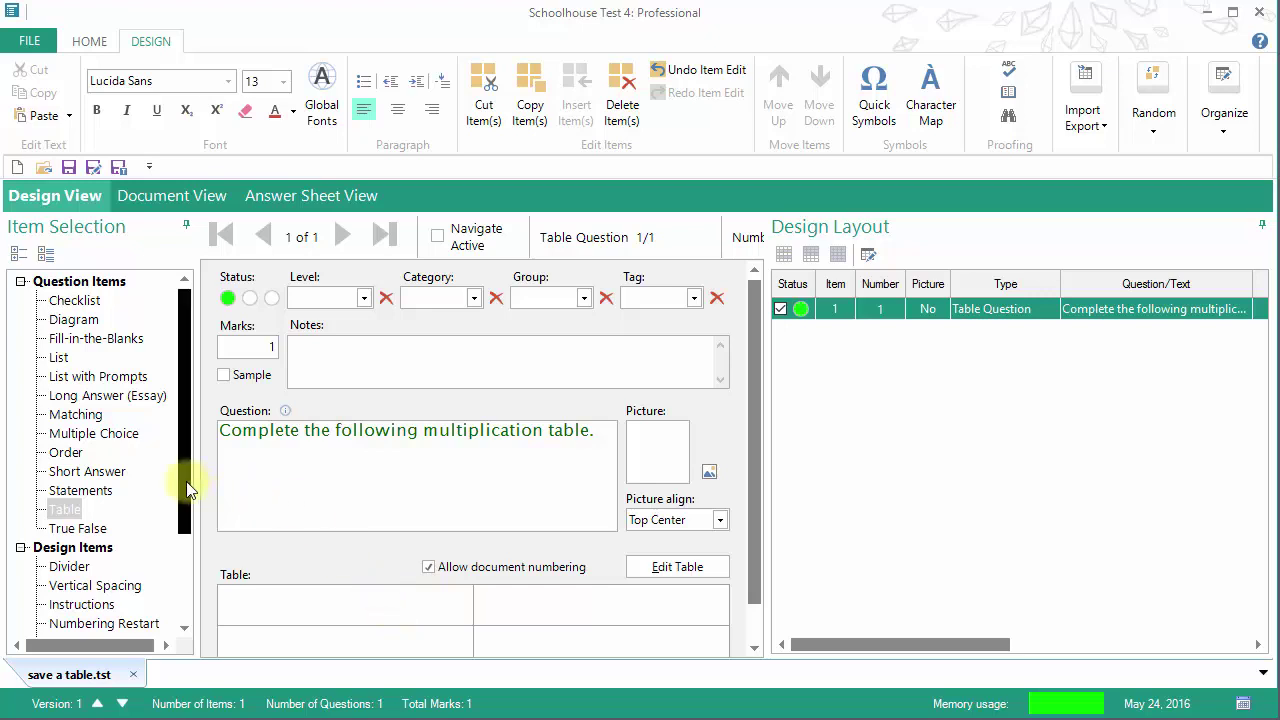
left_click_drag(190, 488, 178, 575)
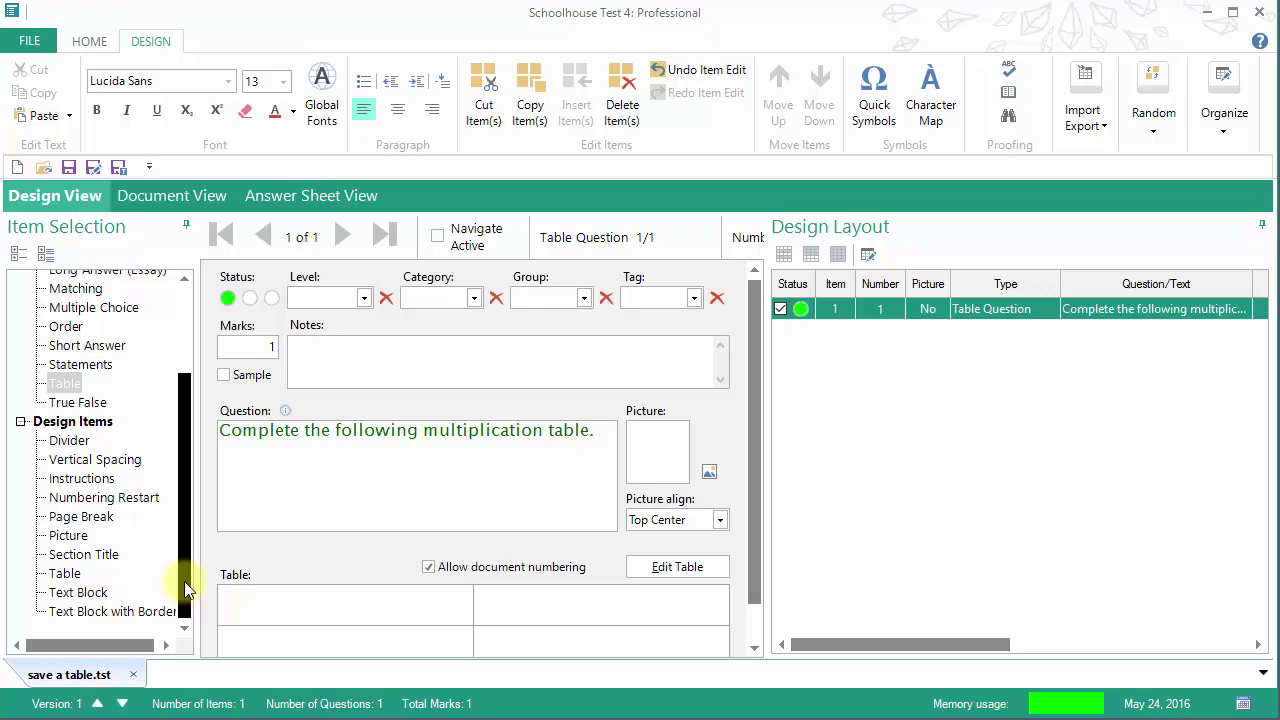
left_click_drag(187, 590, 190, 481)
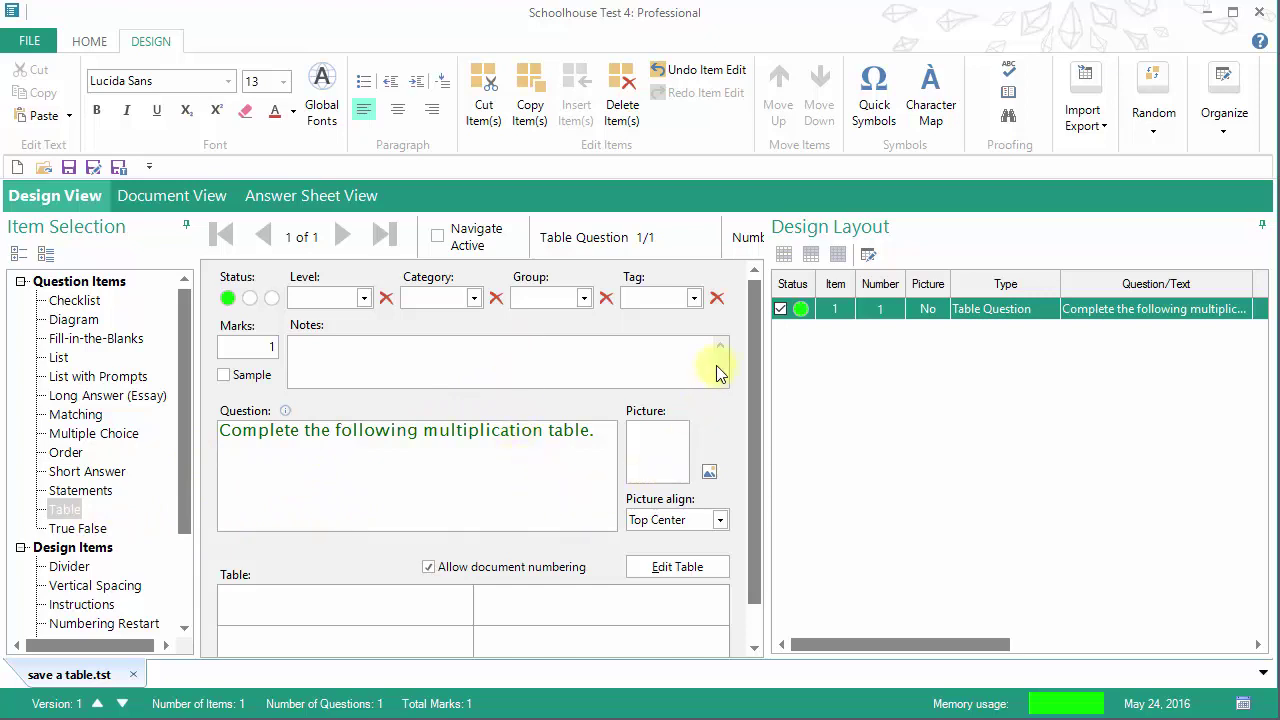
left_click(250, 437)
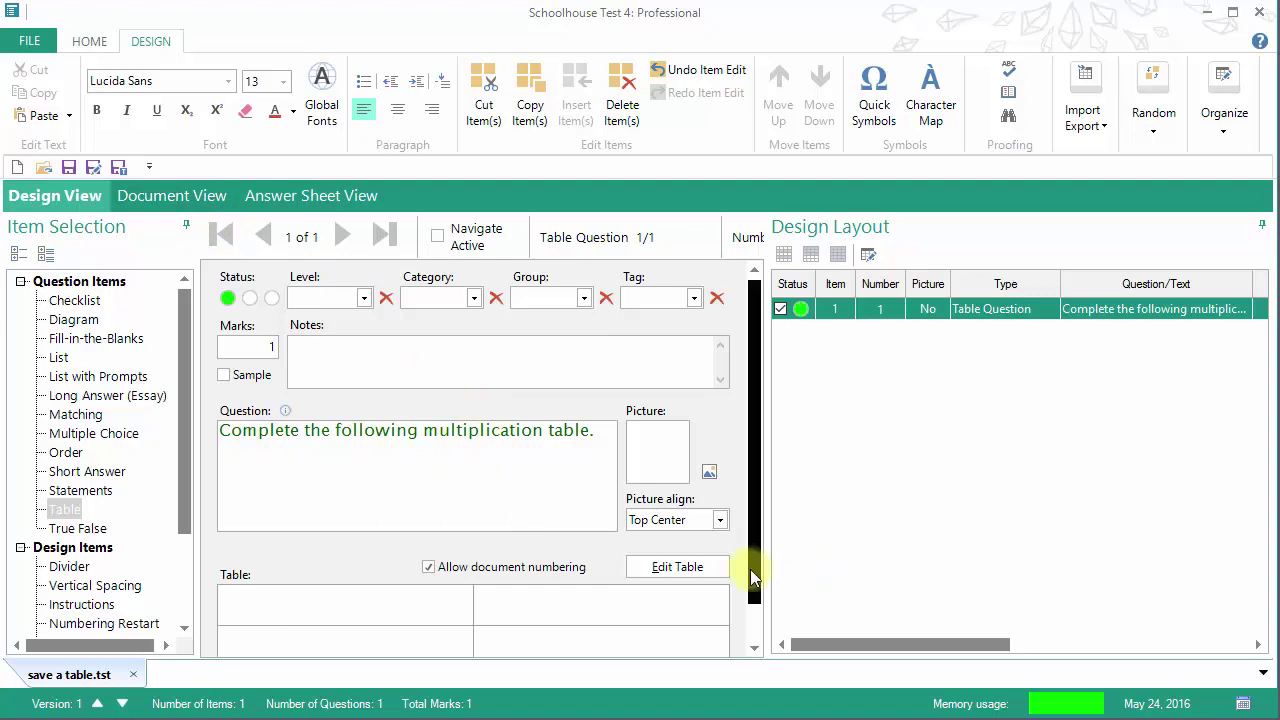
left_click_drag(752, 586, 752, 625)
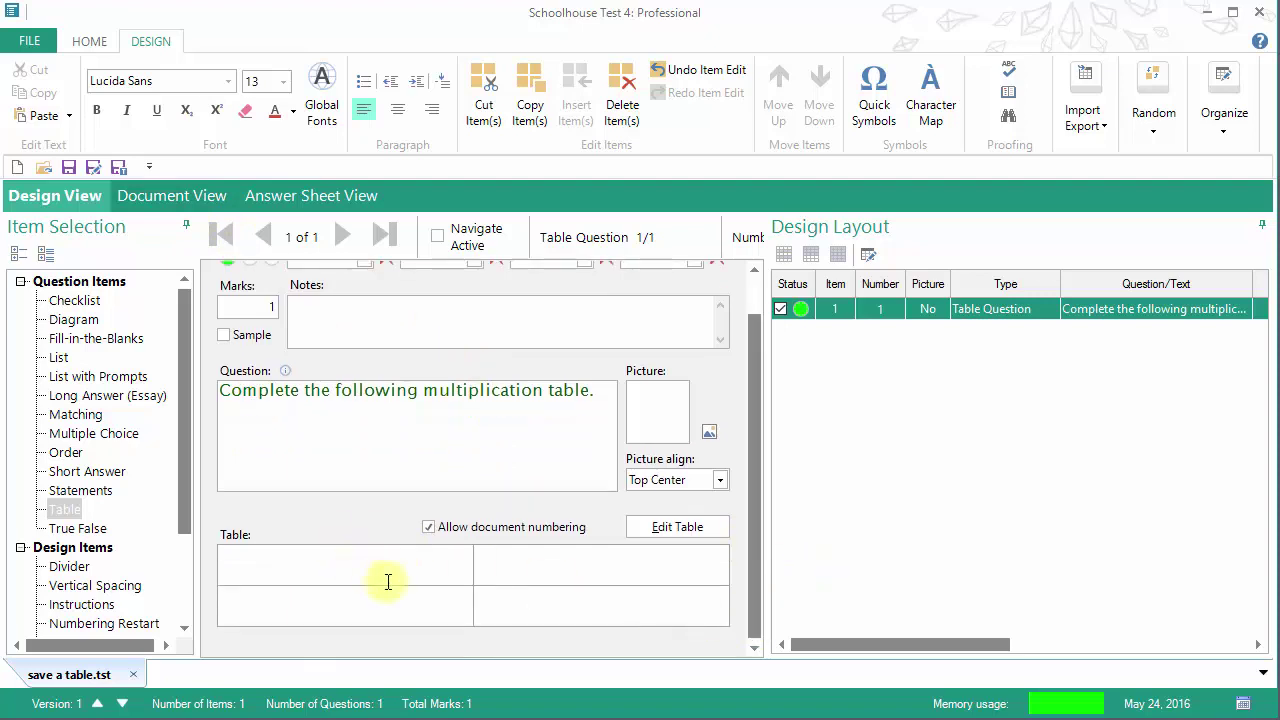
Preview the table question in Document View, then return to Design View
left_click(190, 196)
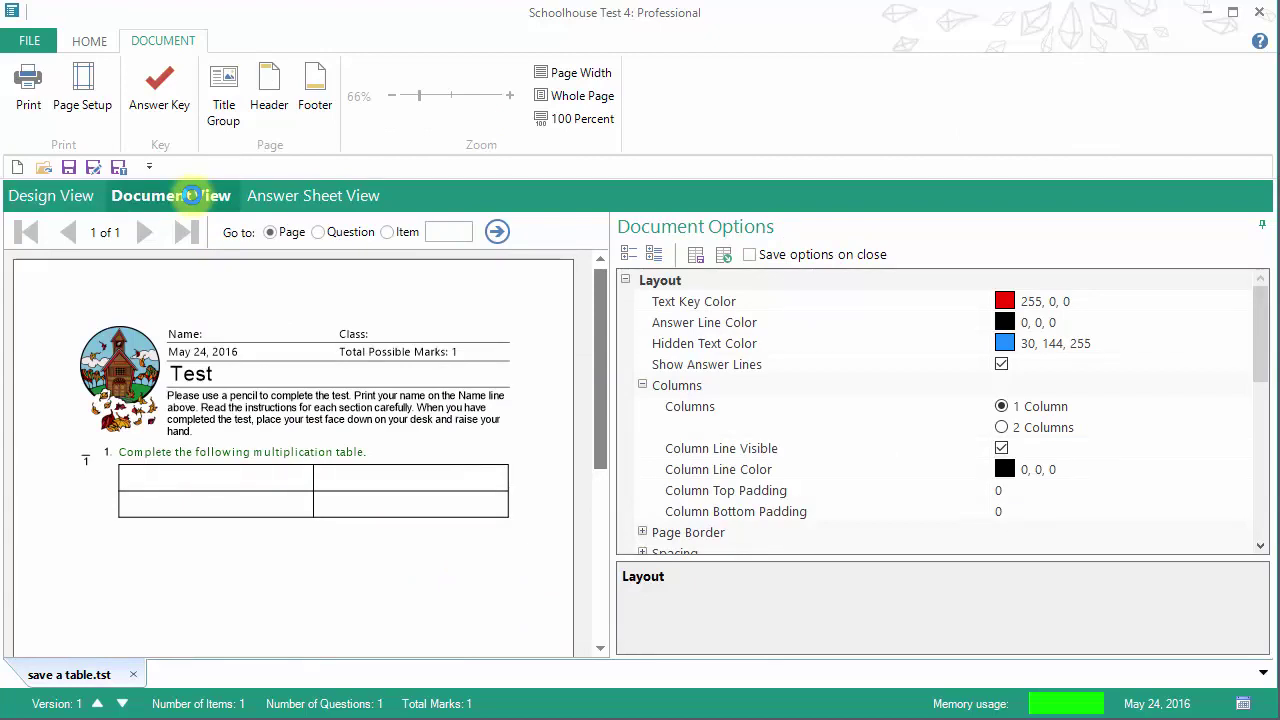
left_click(84, 200)
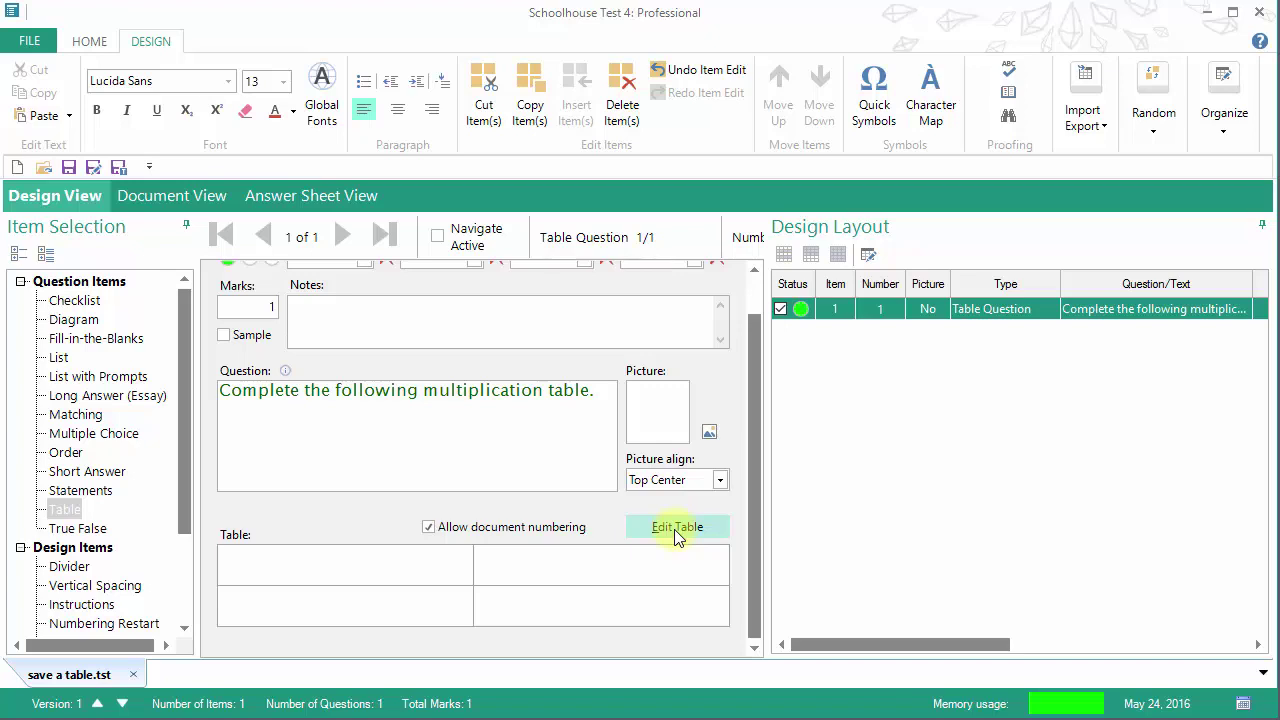
Open Edit Table and toggle between Rows and Columns settings, ending on Columns
left_click(674, 529)
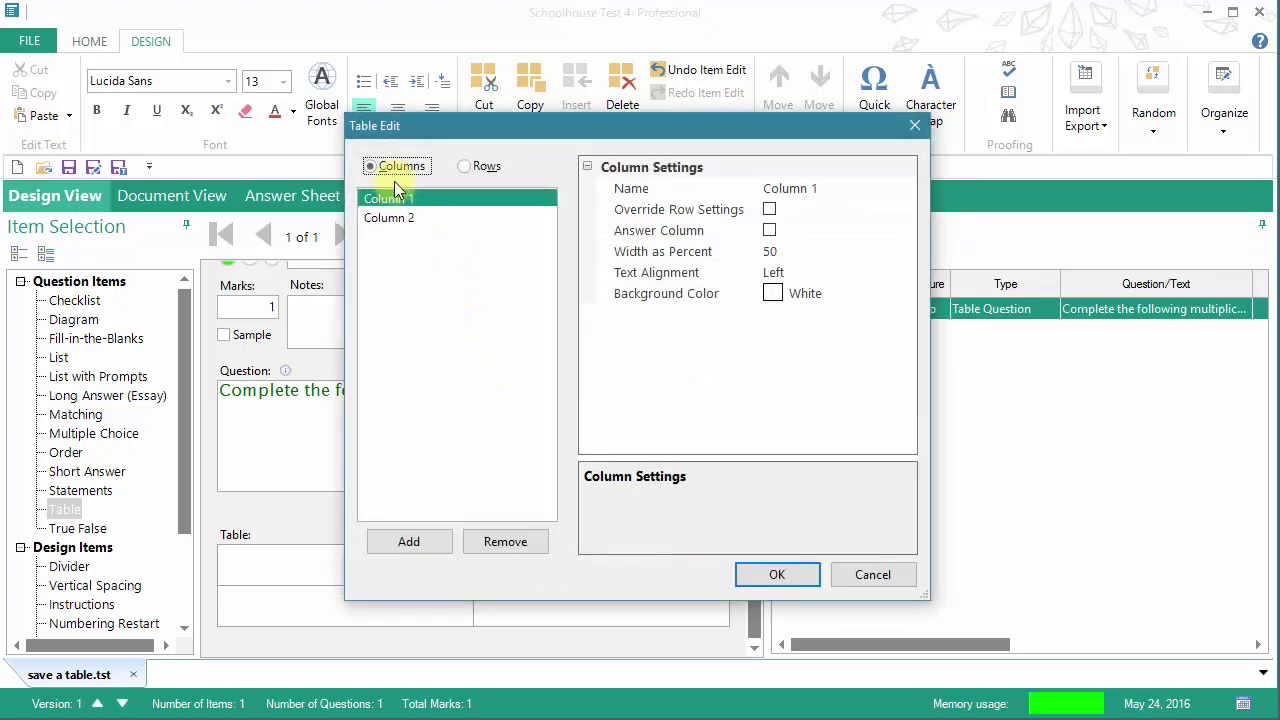
left_click(468, 167)
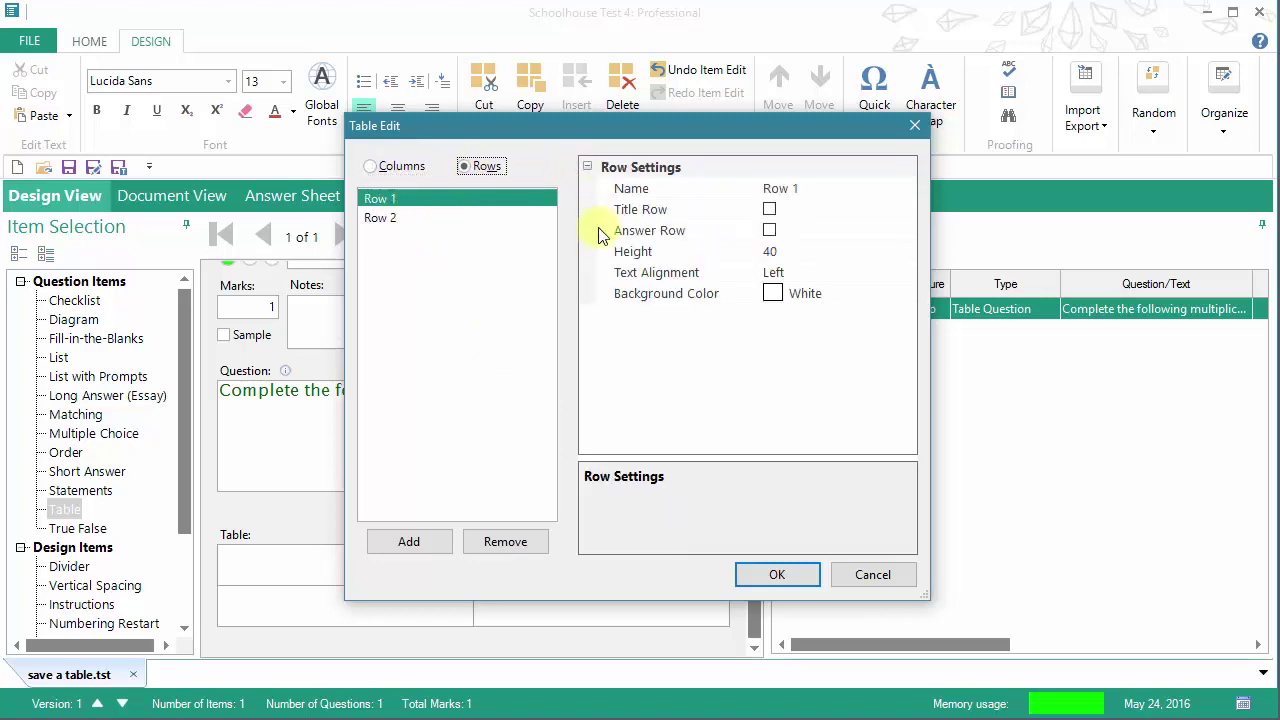
left_click(372, 170)
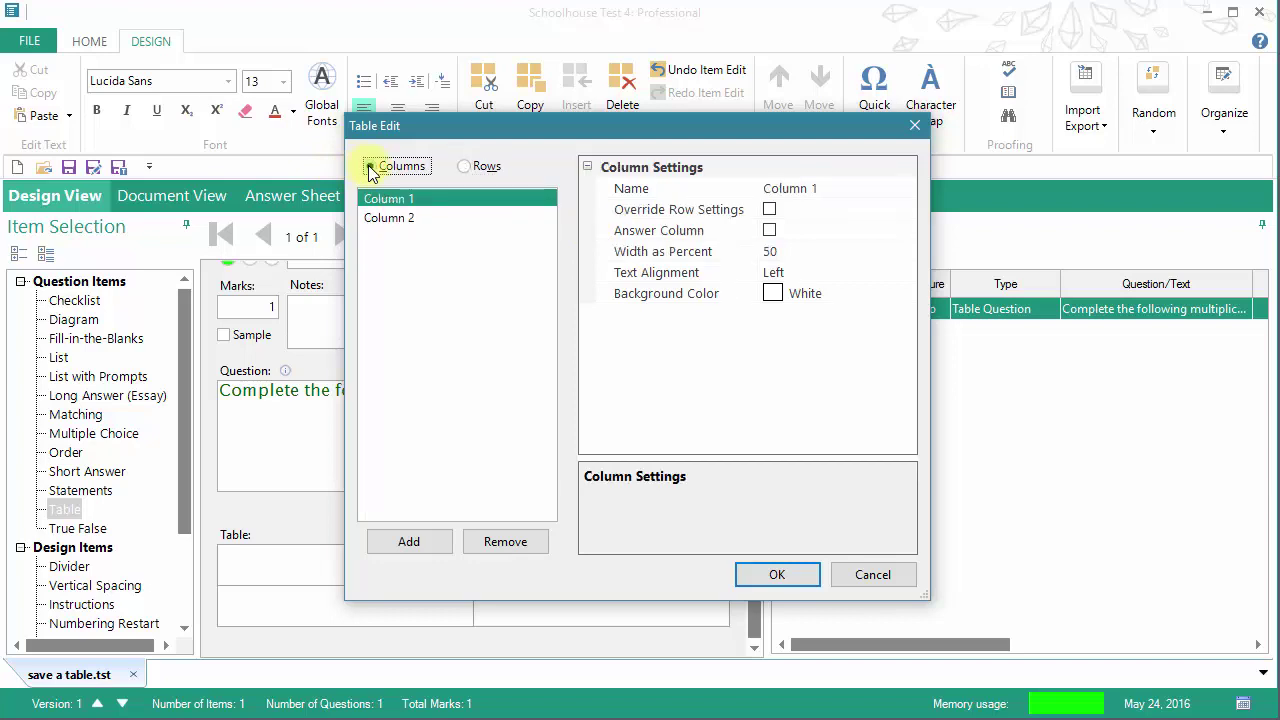
left_click(466, 167)
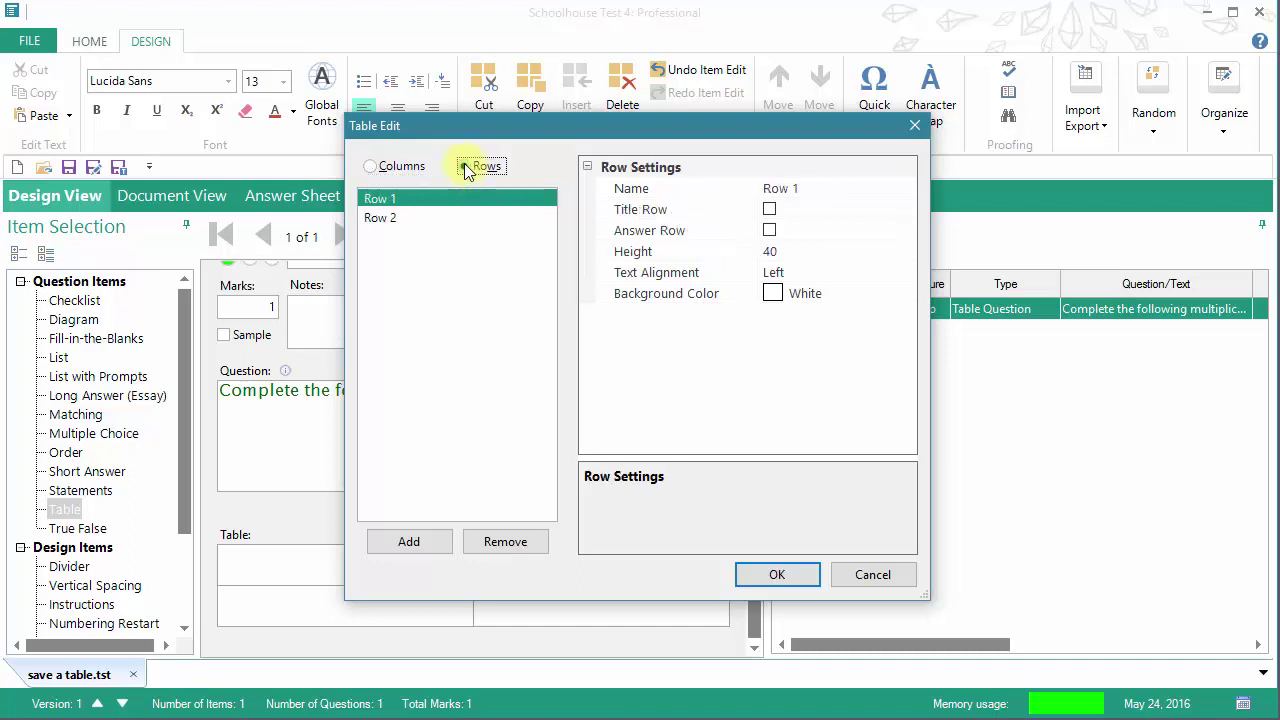
left_click(369, 170)
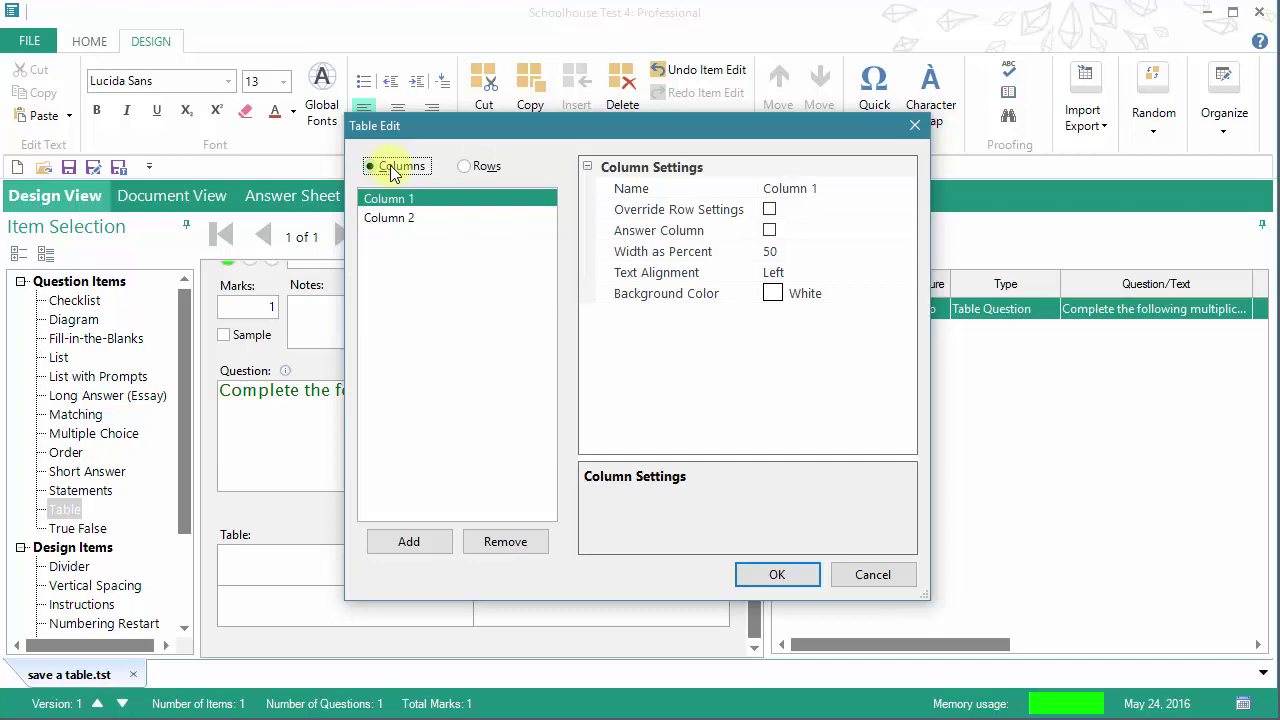
left_click(466, 168)
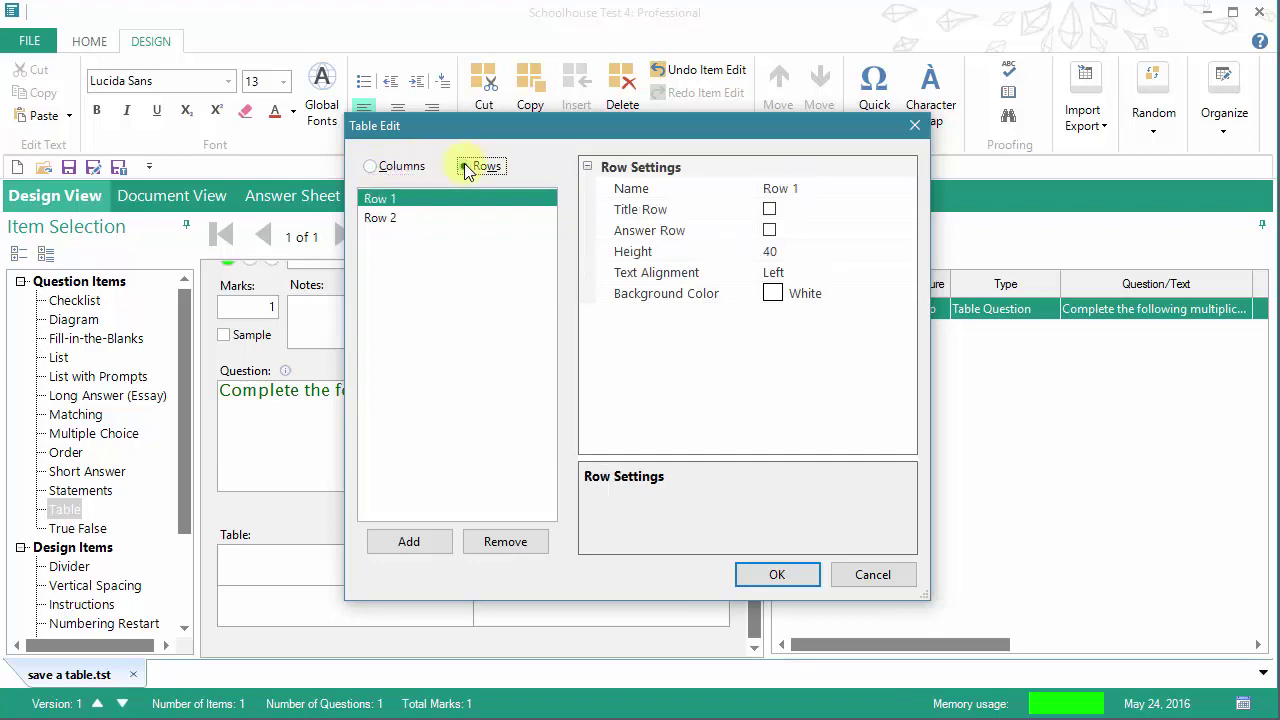
left_click(370, 168)
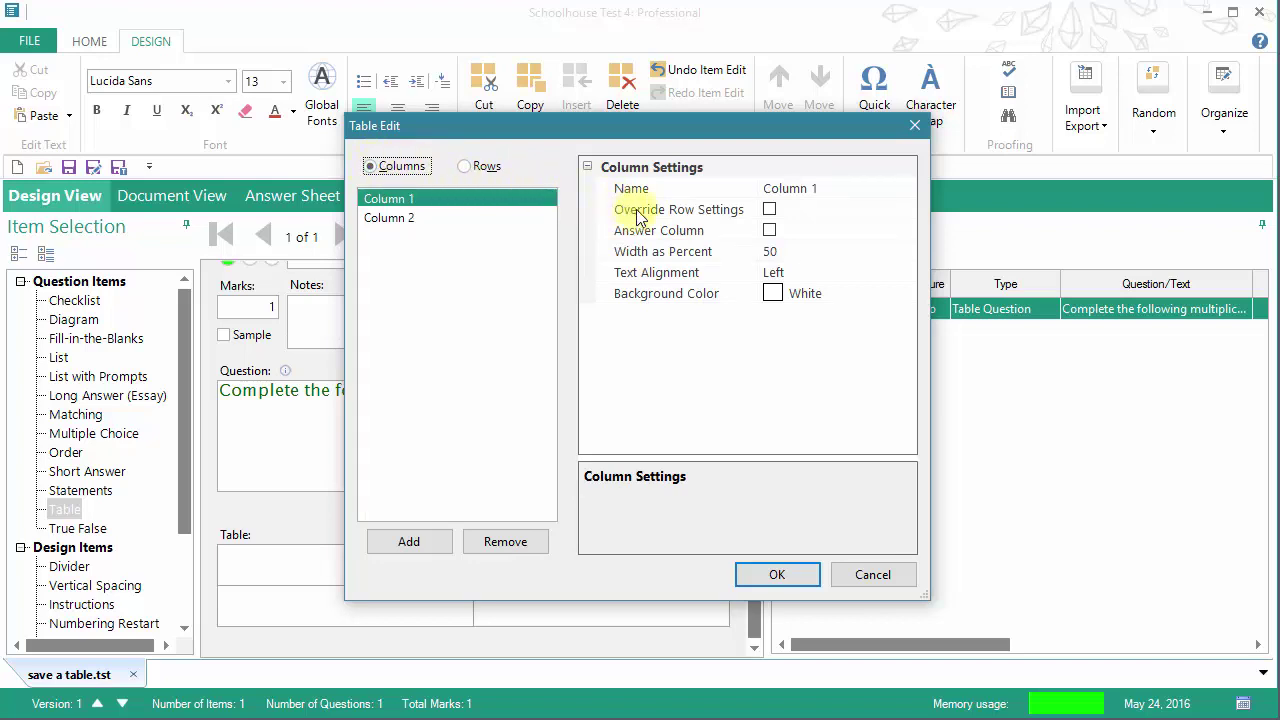
Enlarge the Table Edit window and description area, reviewing each Column 1 property's description
left_click(689, 215)
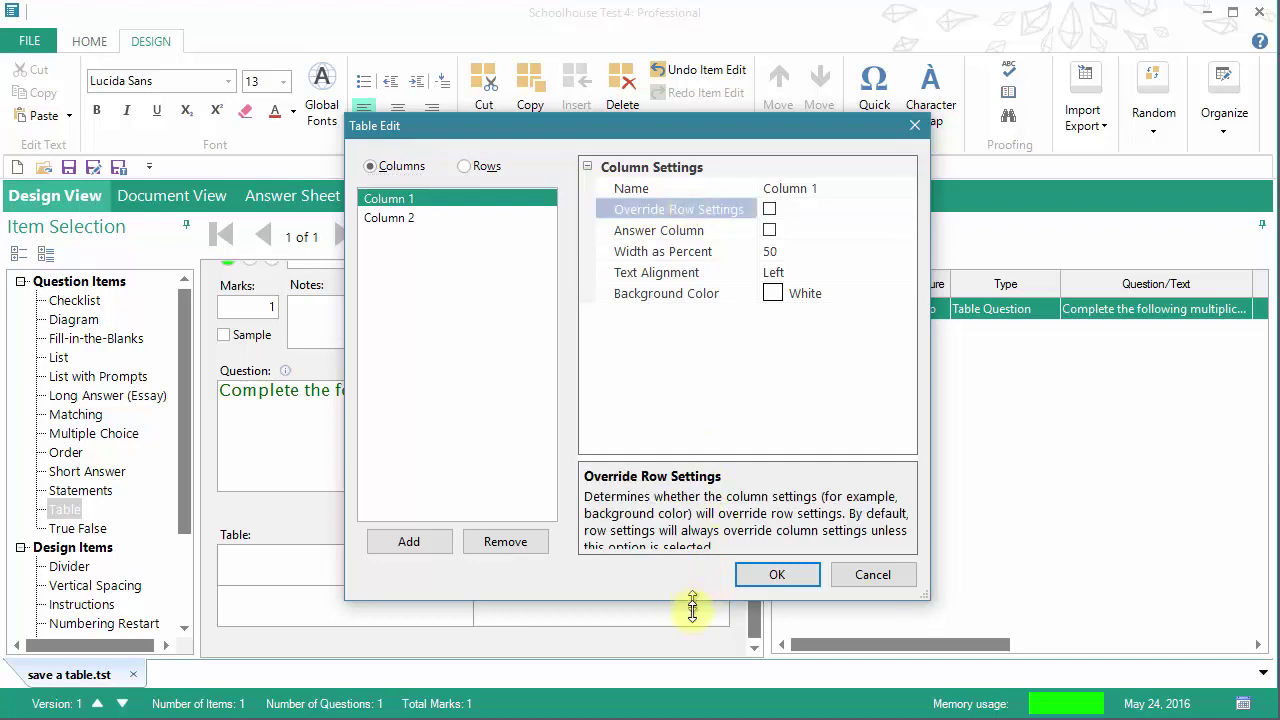
left_click_drag(692, 607, 692, 616)
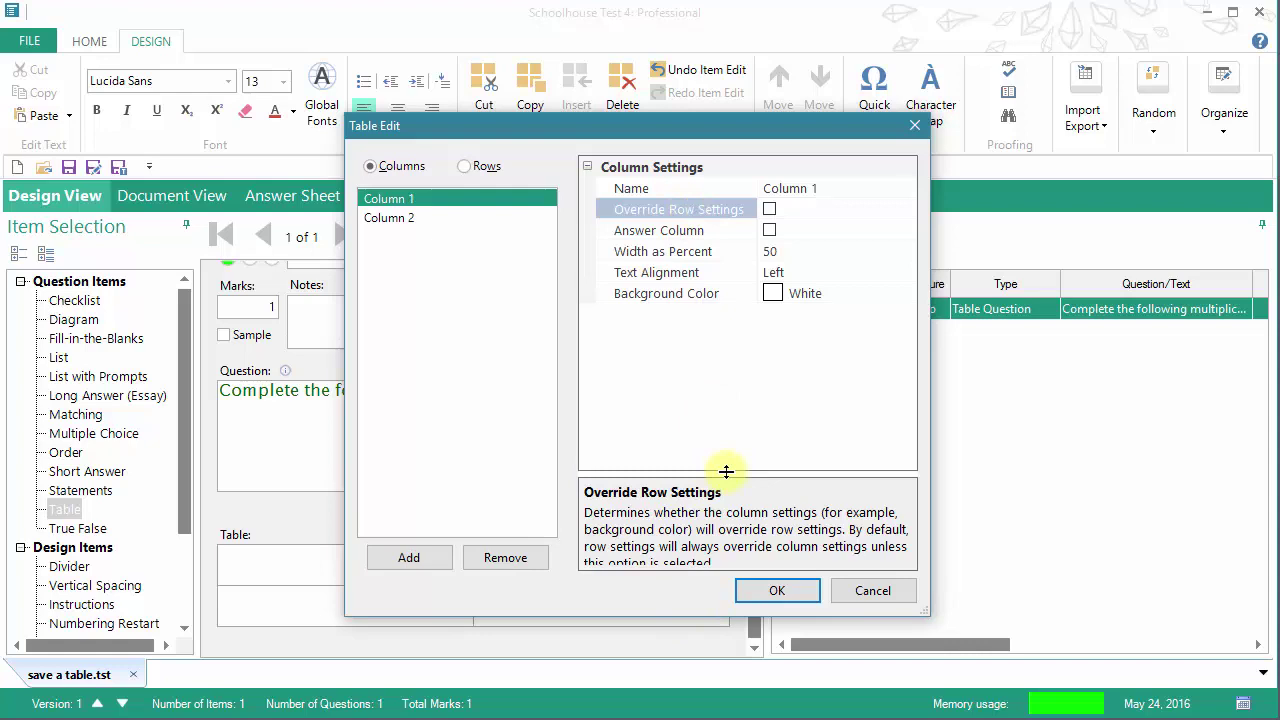
left_click_drag(728, 472, 728, 440)
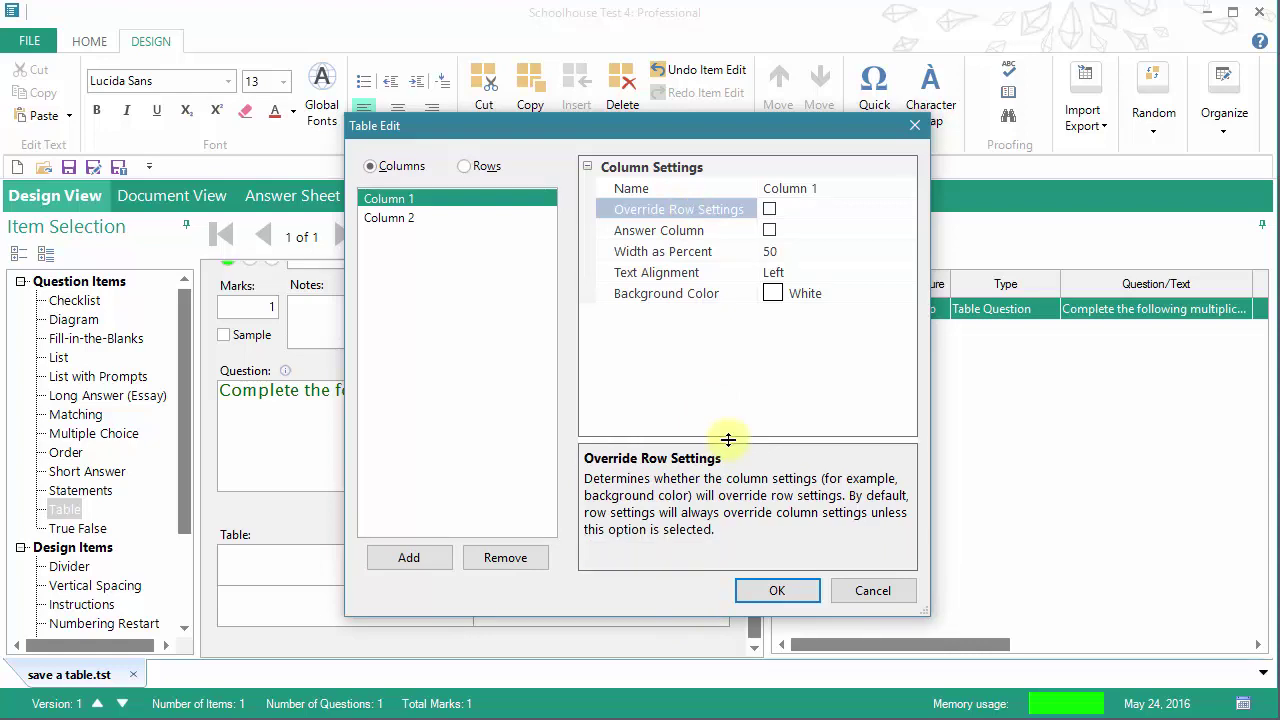
left_click(638, 193)
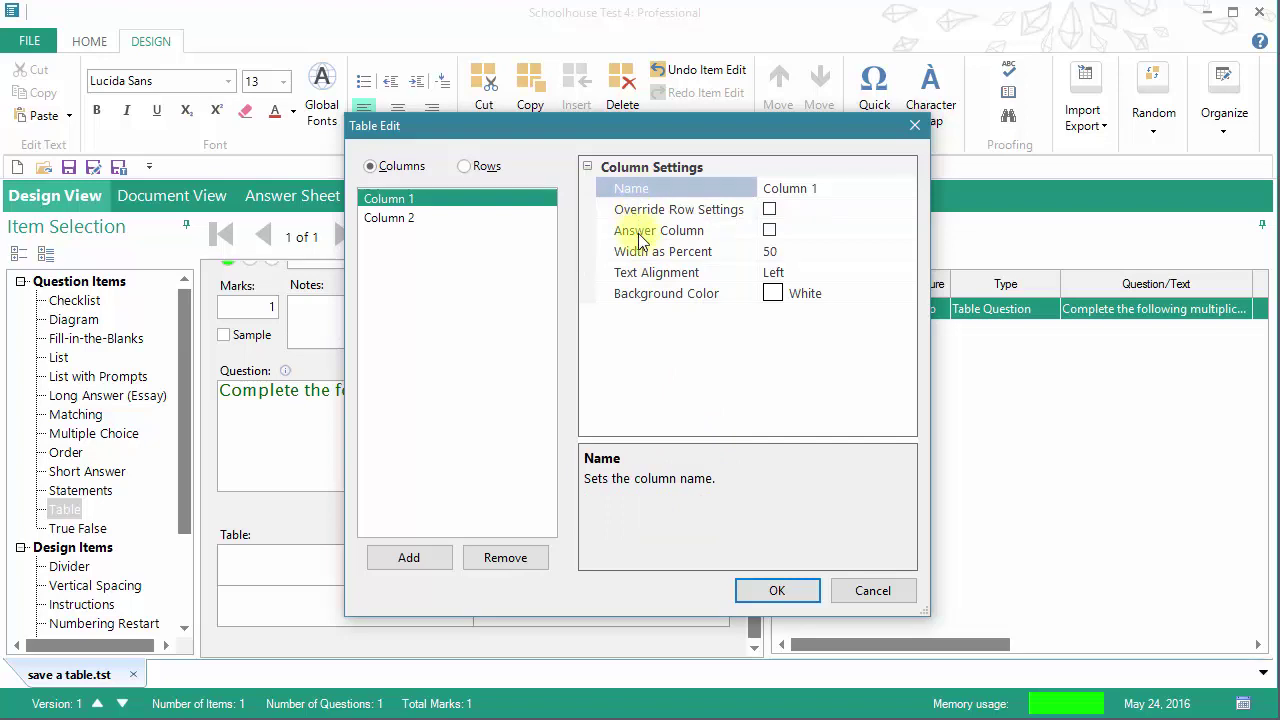
left_click(638, 232)
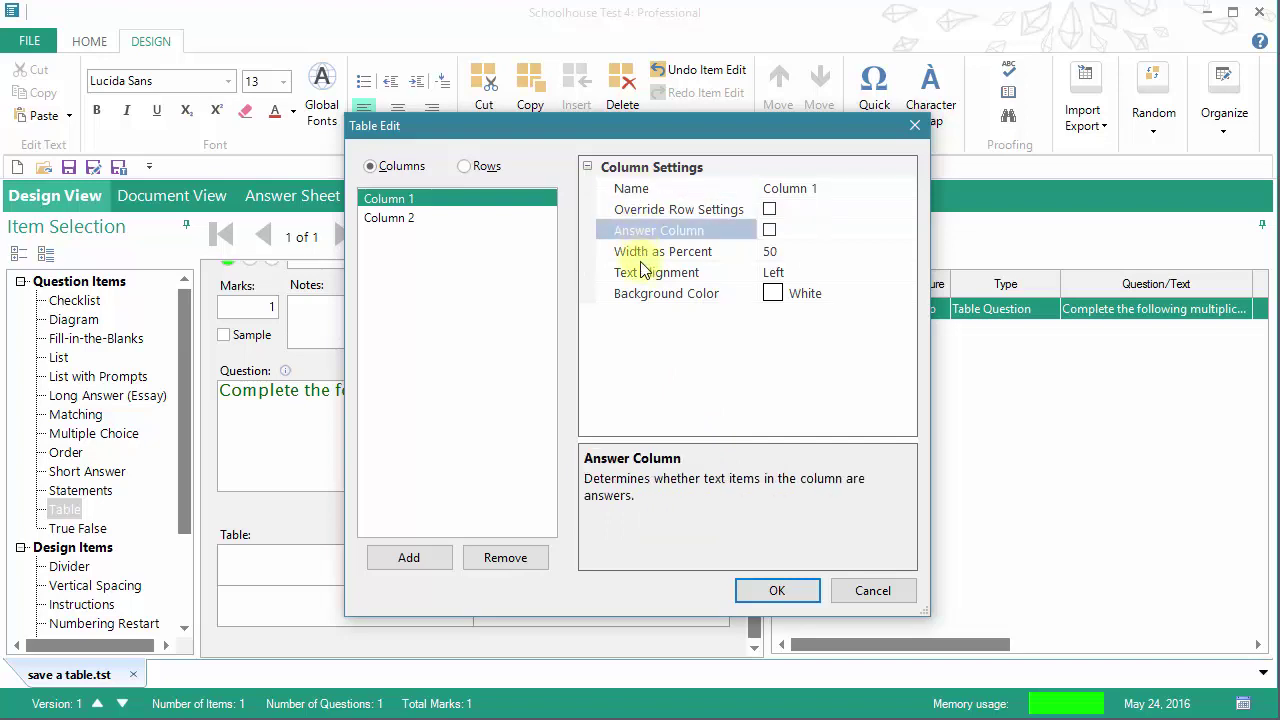
left_click(646, 272)
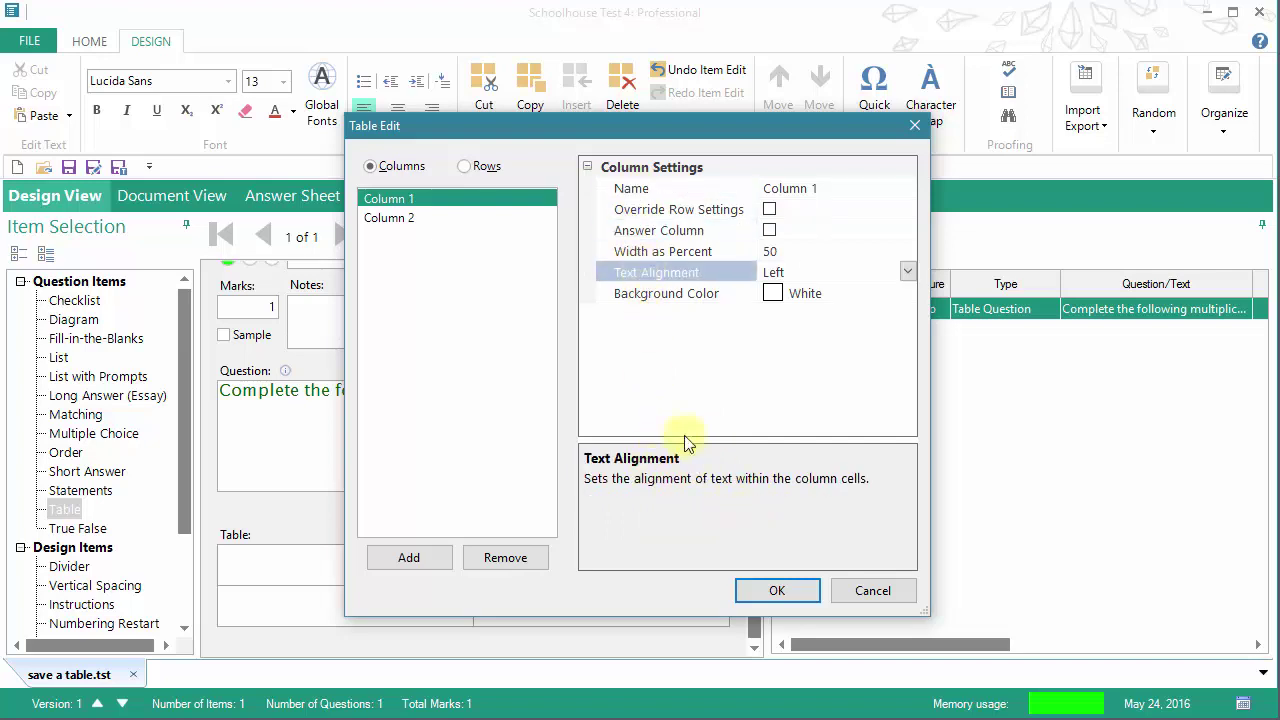
left_click(655, 297)
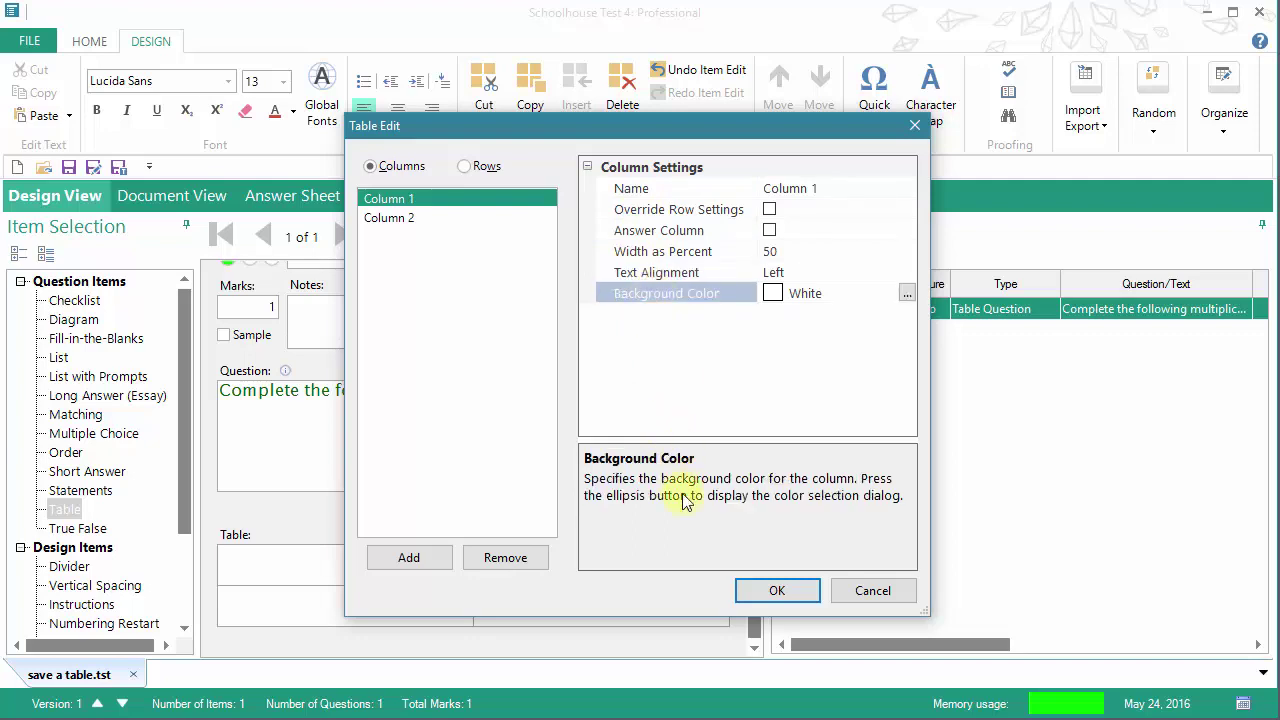
left_click(645, 212)
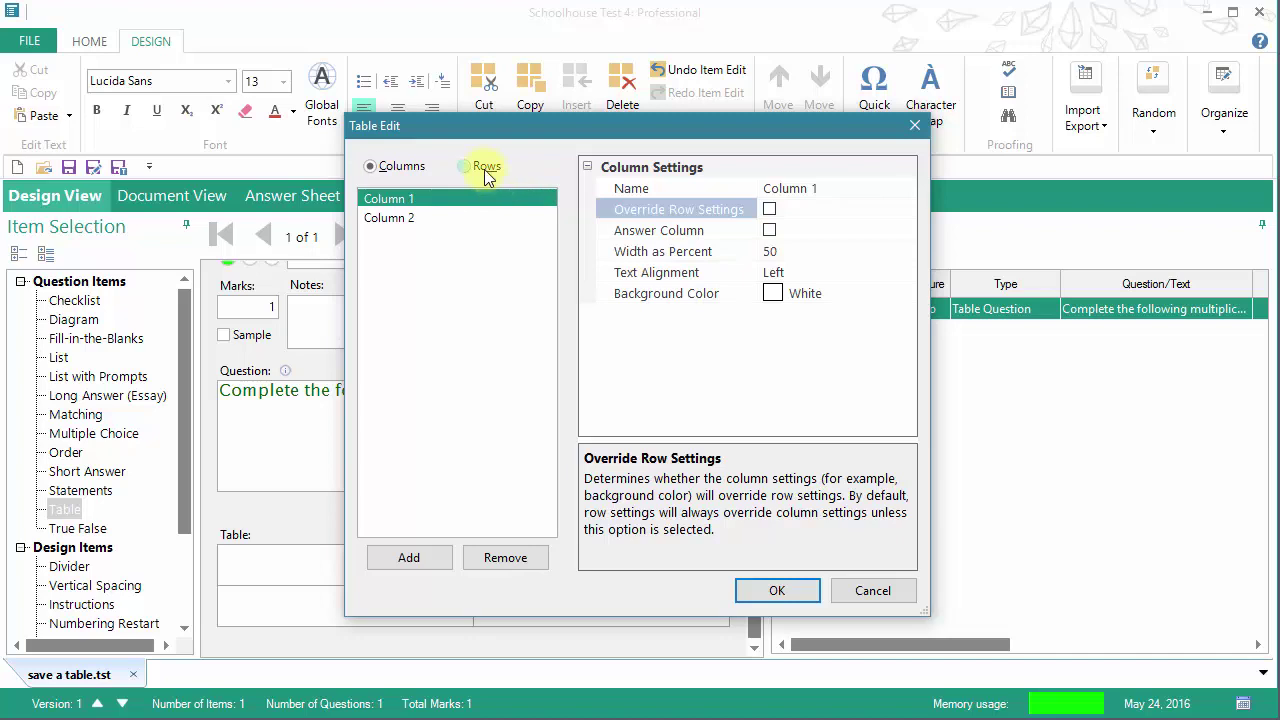
Make Column 1 override row settings with 15% width and centred text
left_click(770, 211)
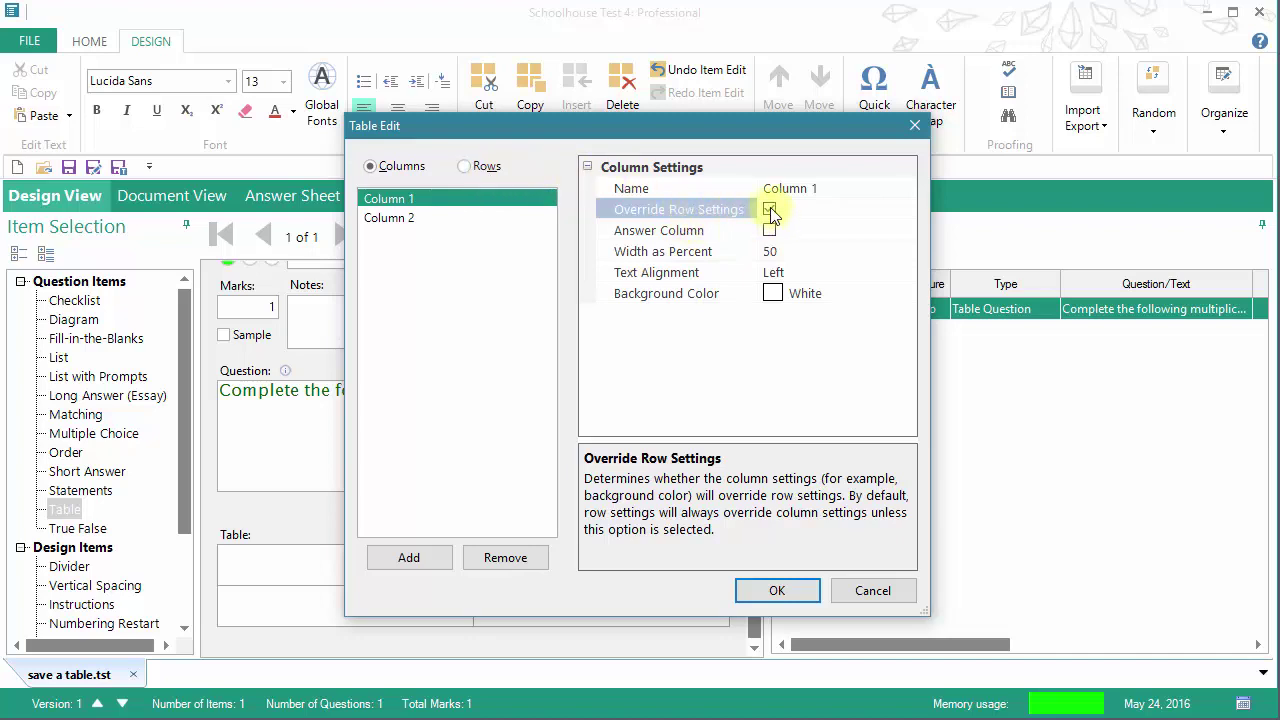
left_click(650, 189)
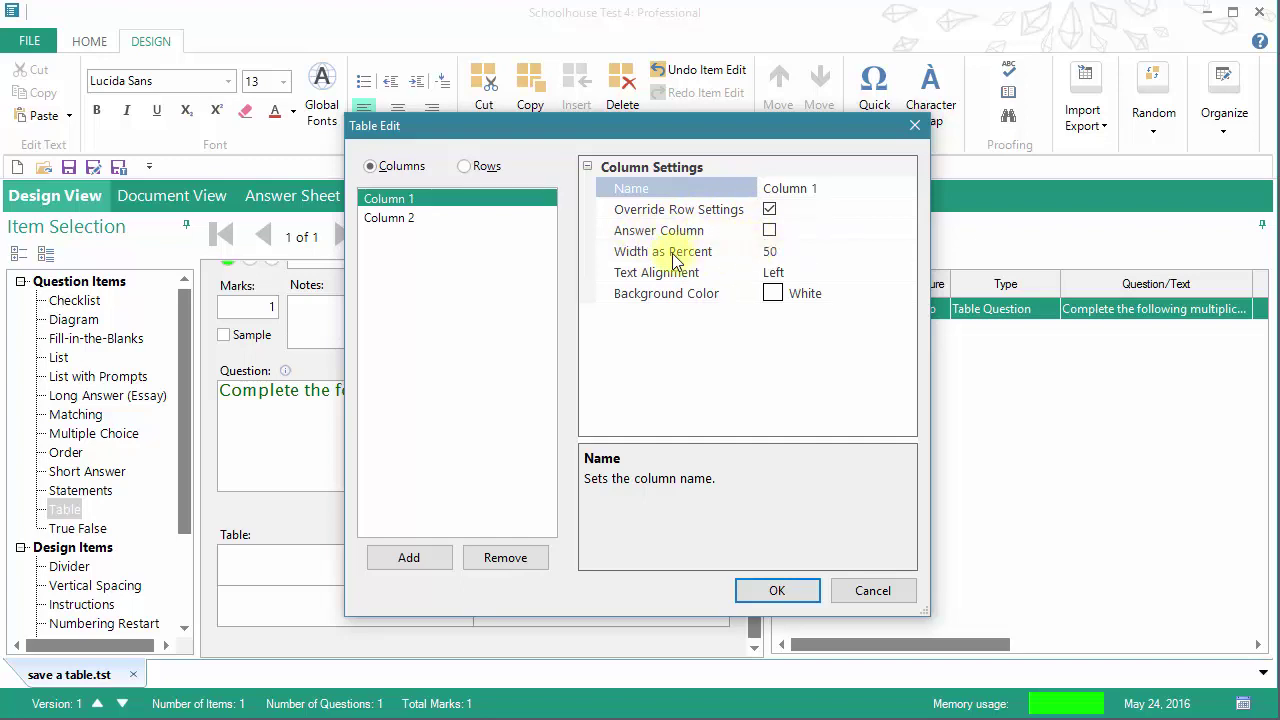
left_click(785, 256)
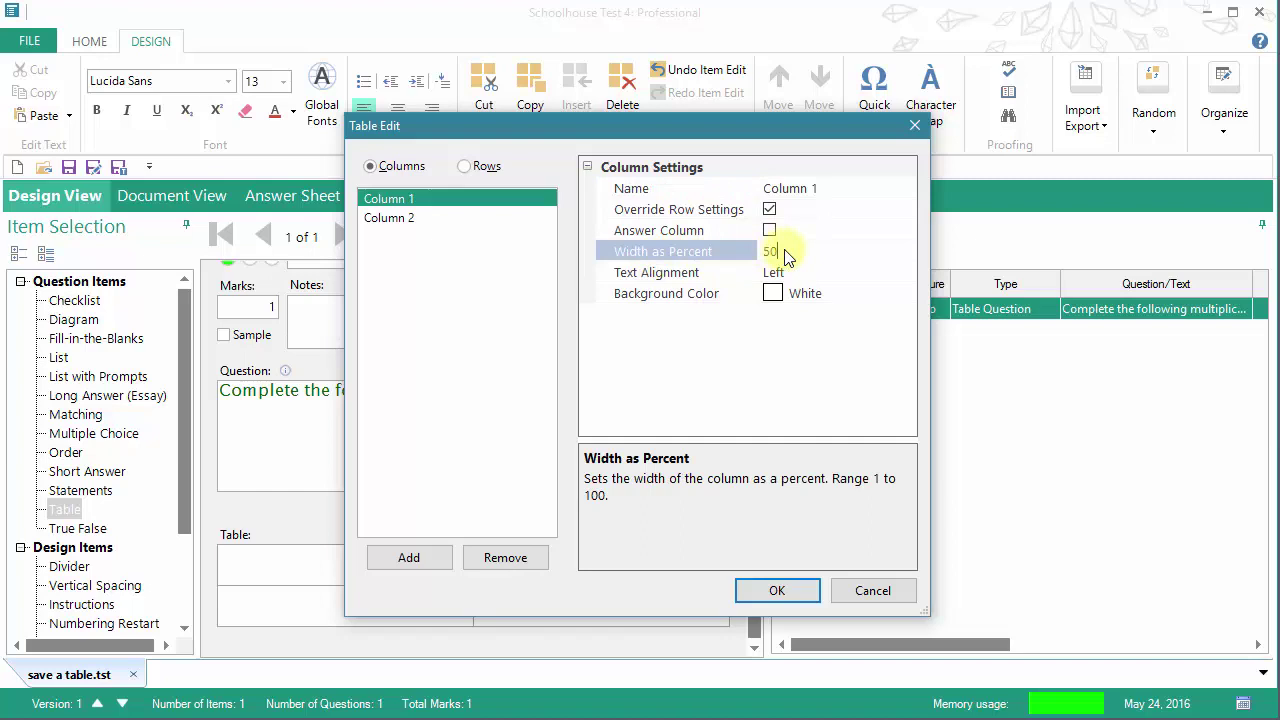
left_click_drag(785, 256, 744, 251)
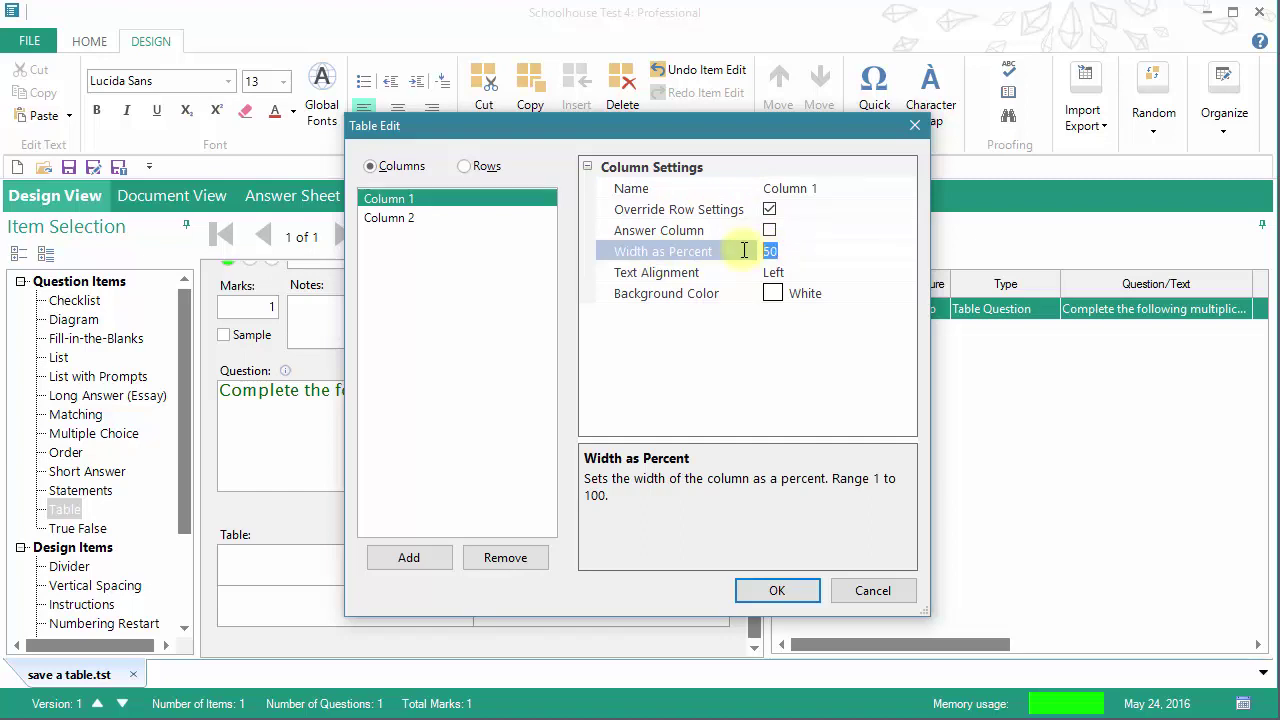
type("15")
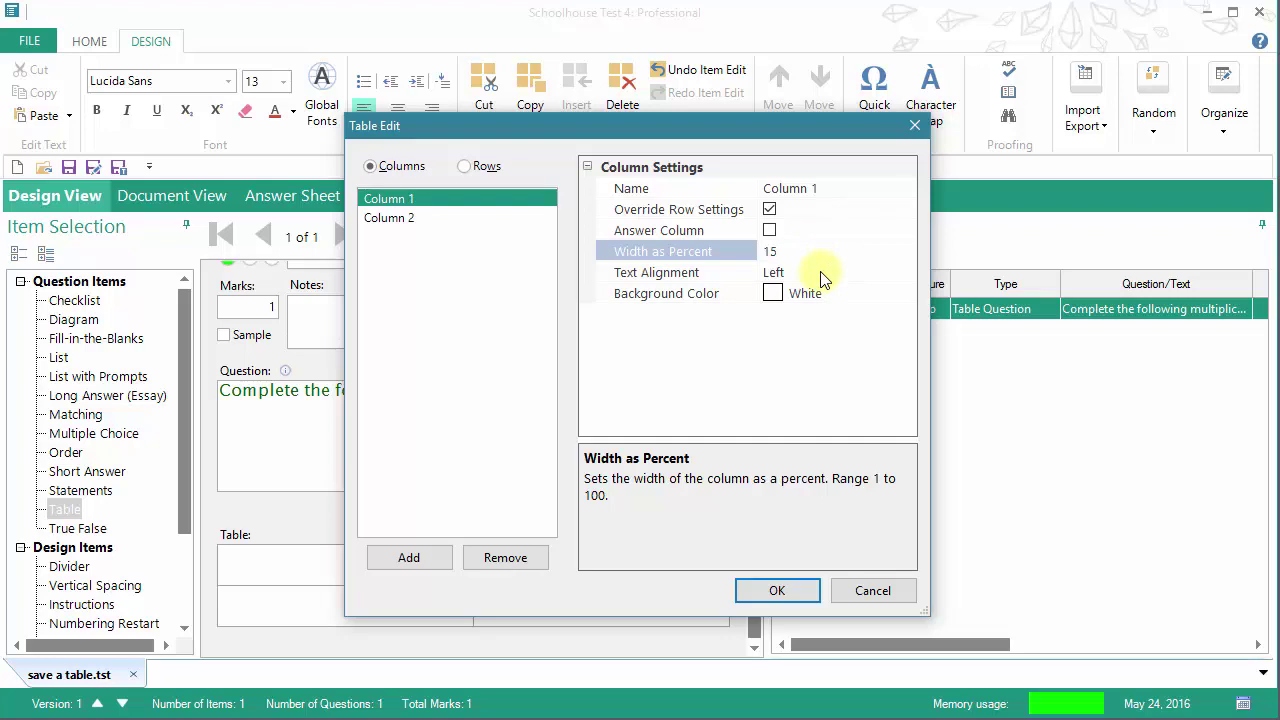
left_click(820, 272)
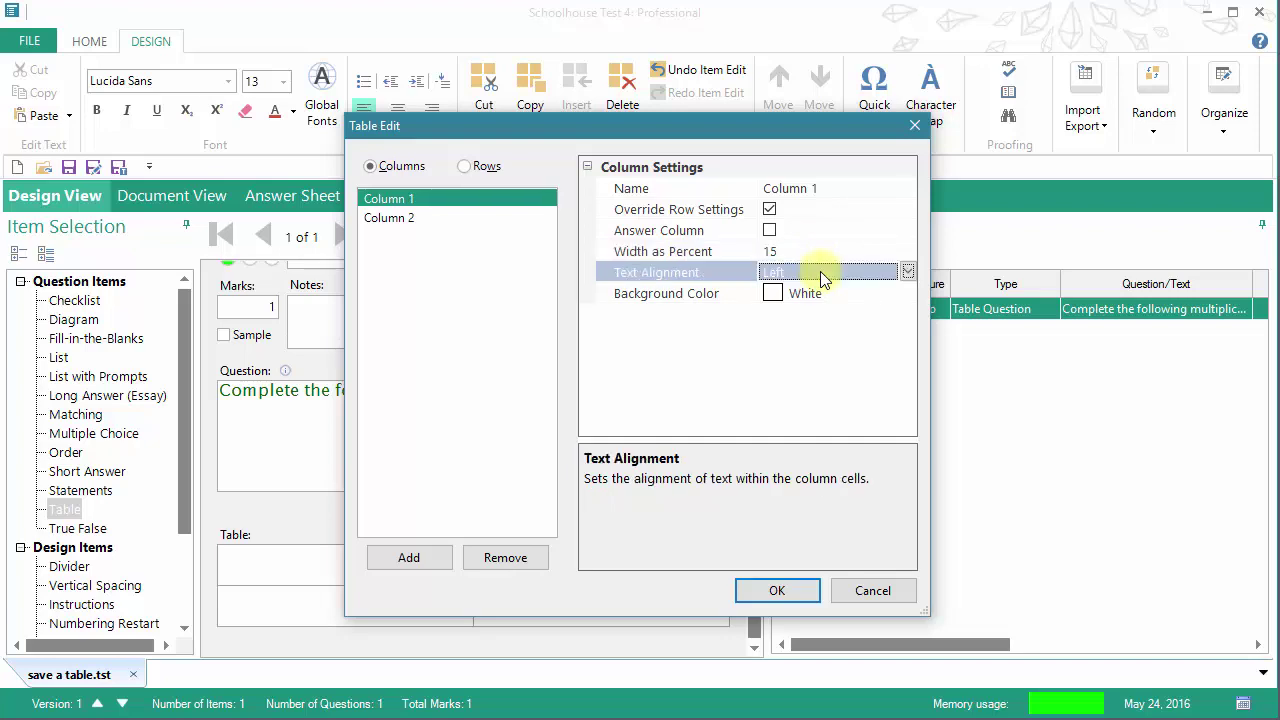
left_click(908, 271)
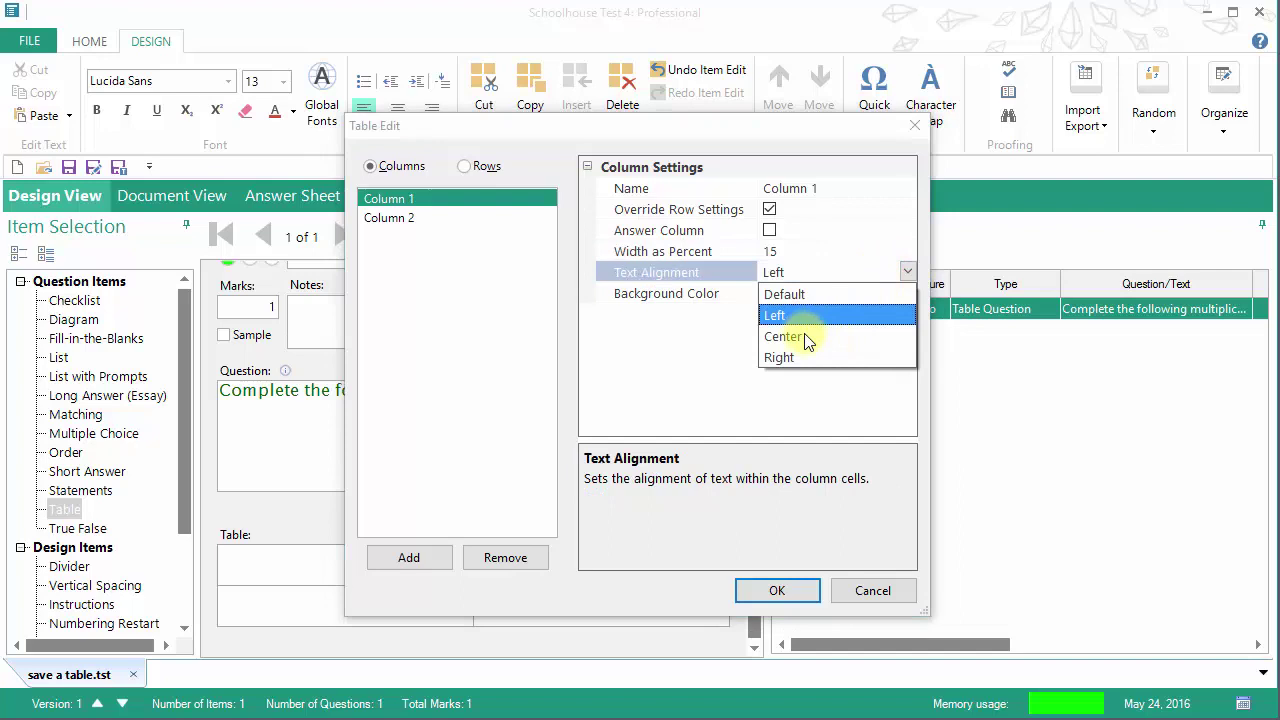
left_click(803, 336)
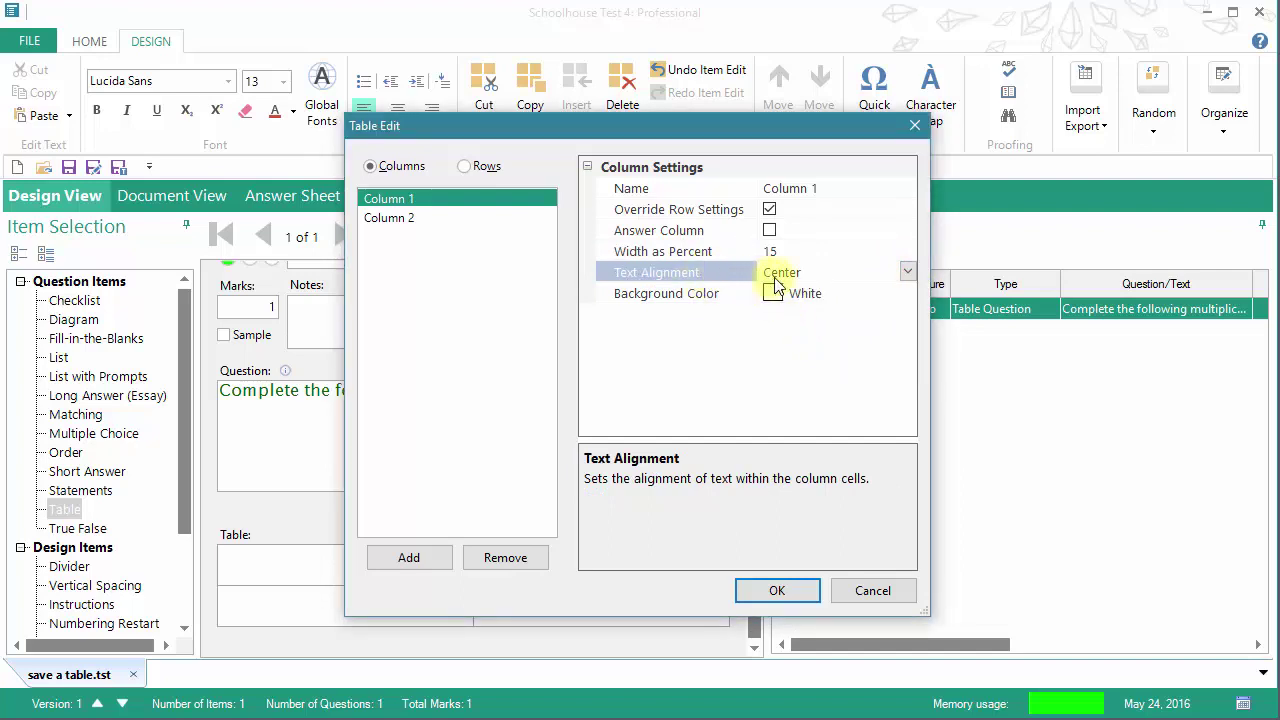
Give Column 1 a light blue background (198, 217, 240)
left_click(837, 299)
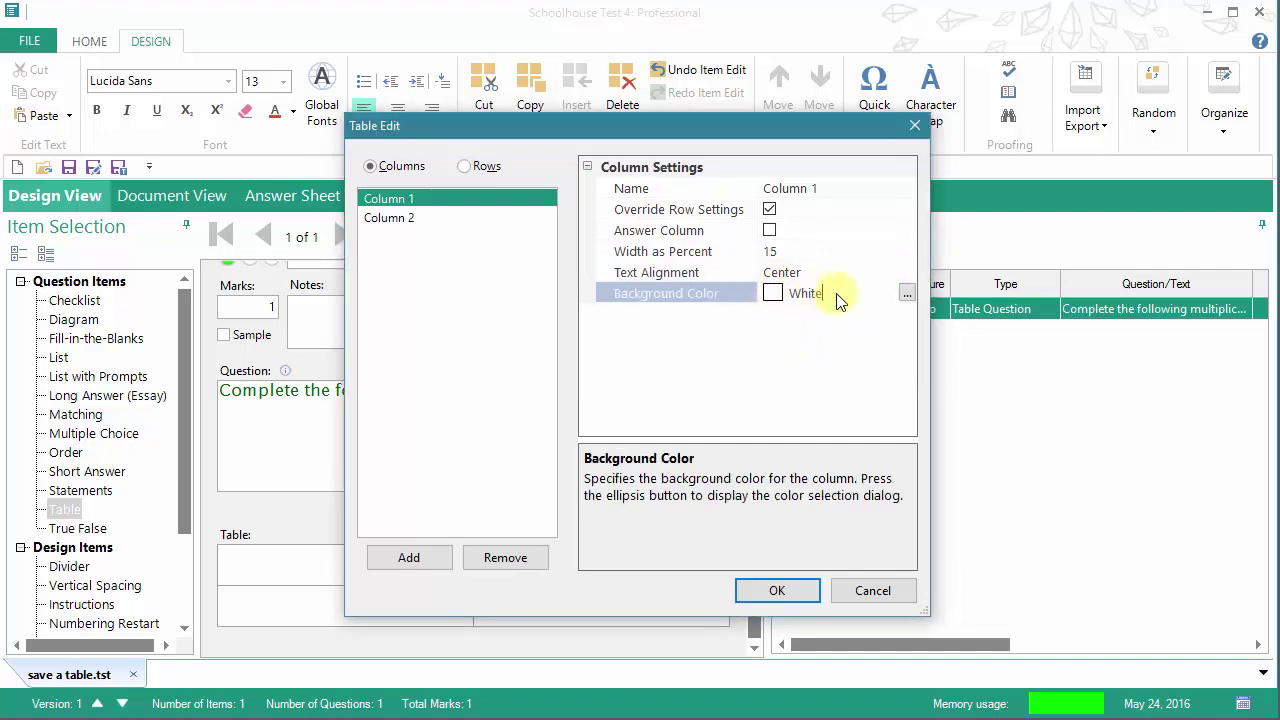
left_click(906, 292)
left_click(567, 334)
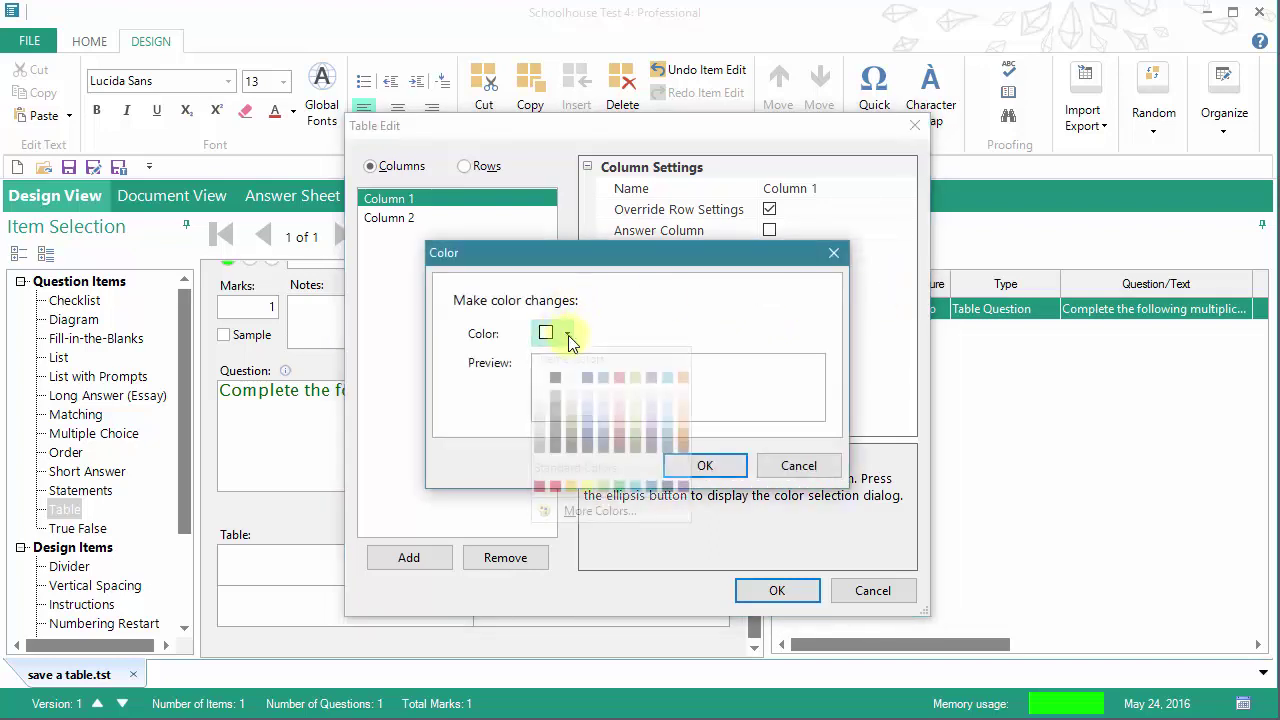
left_click(588, 395)
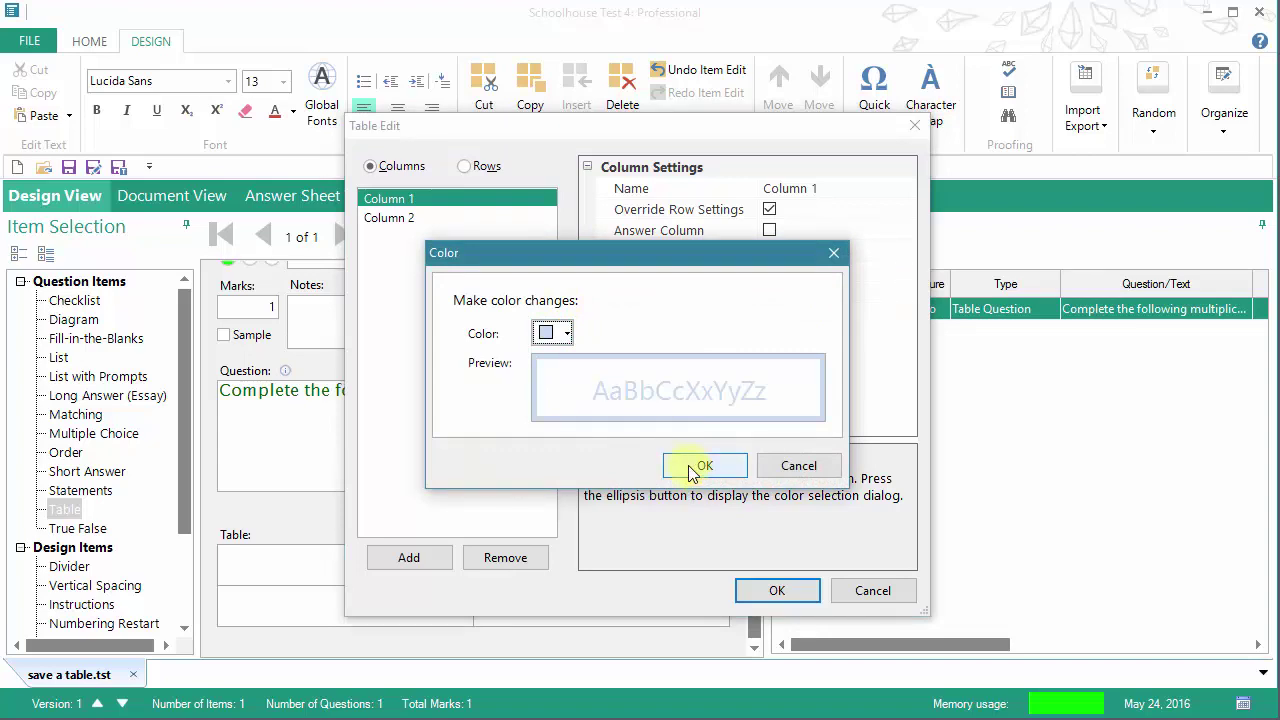
left_click(690, 470)
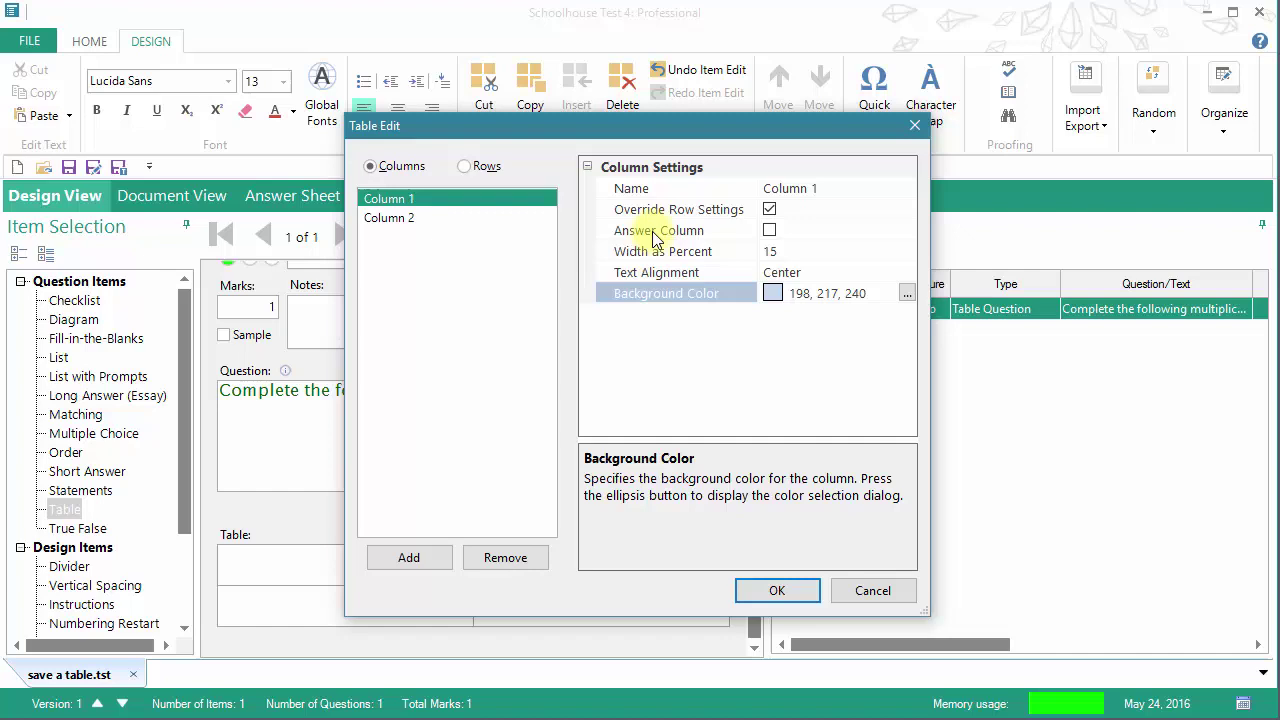
Set Column 2 to 20% width and add Columns 3 and 4
left_click(397, 222)
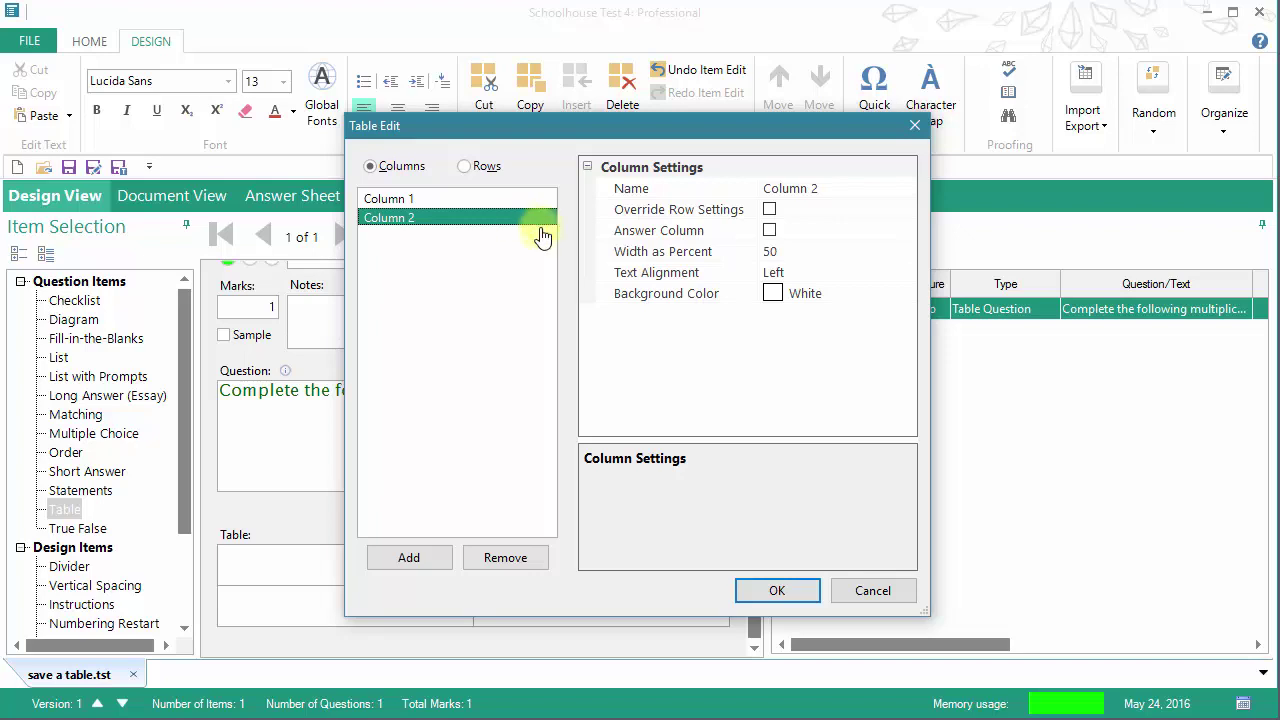
left_click(775, 254)
type("20")
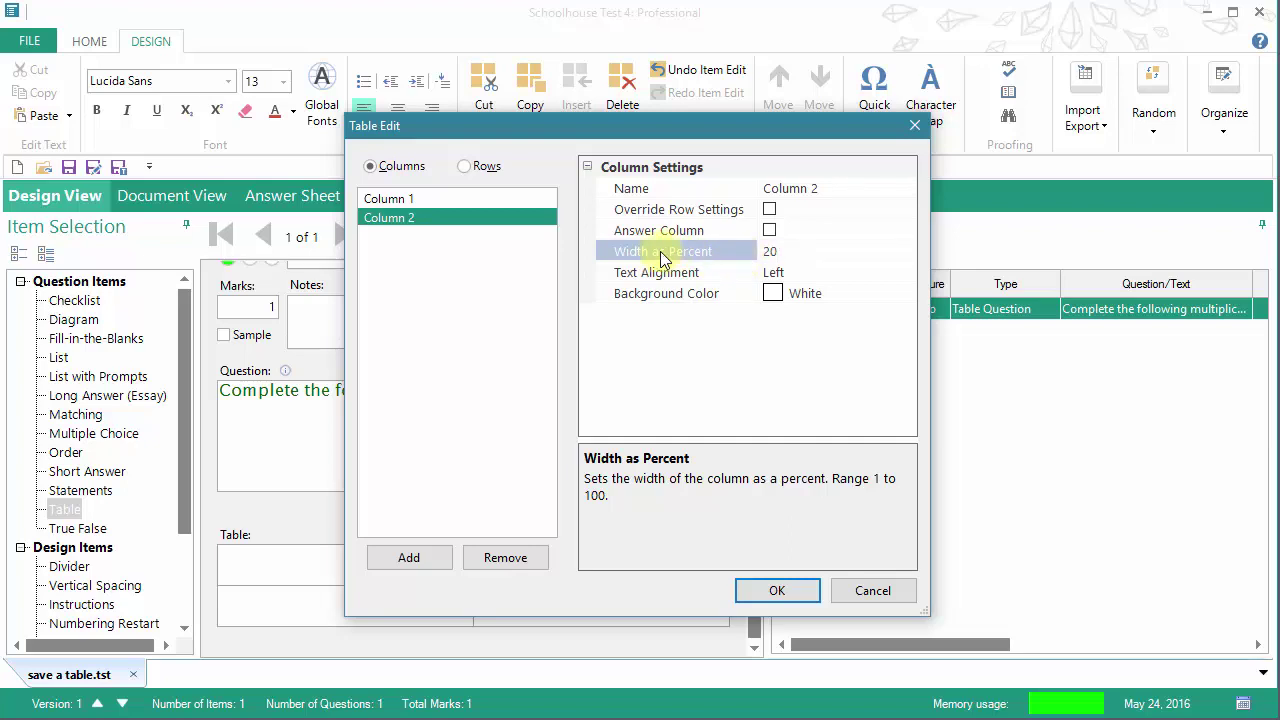
left_click(808, 275)
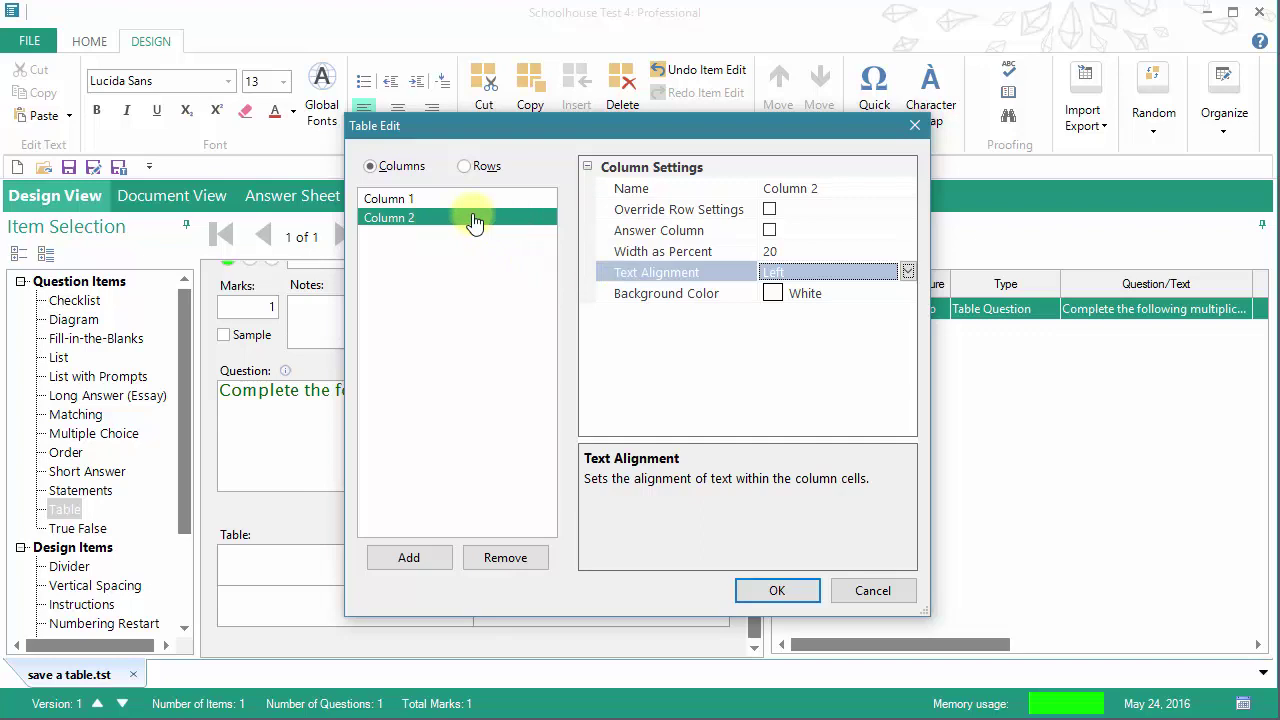
left_click(438, 556)
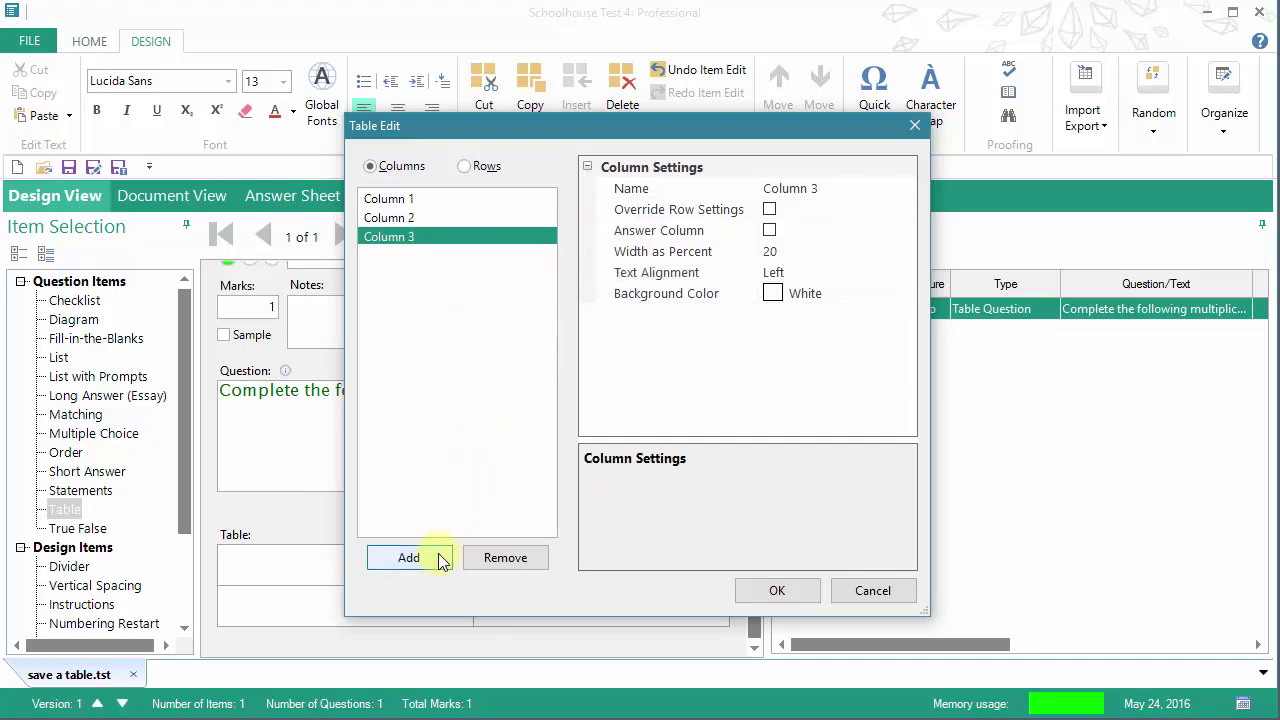
left_click(440, 558)
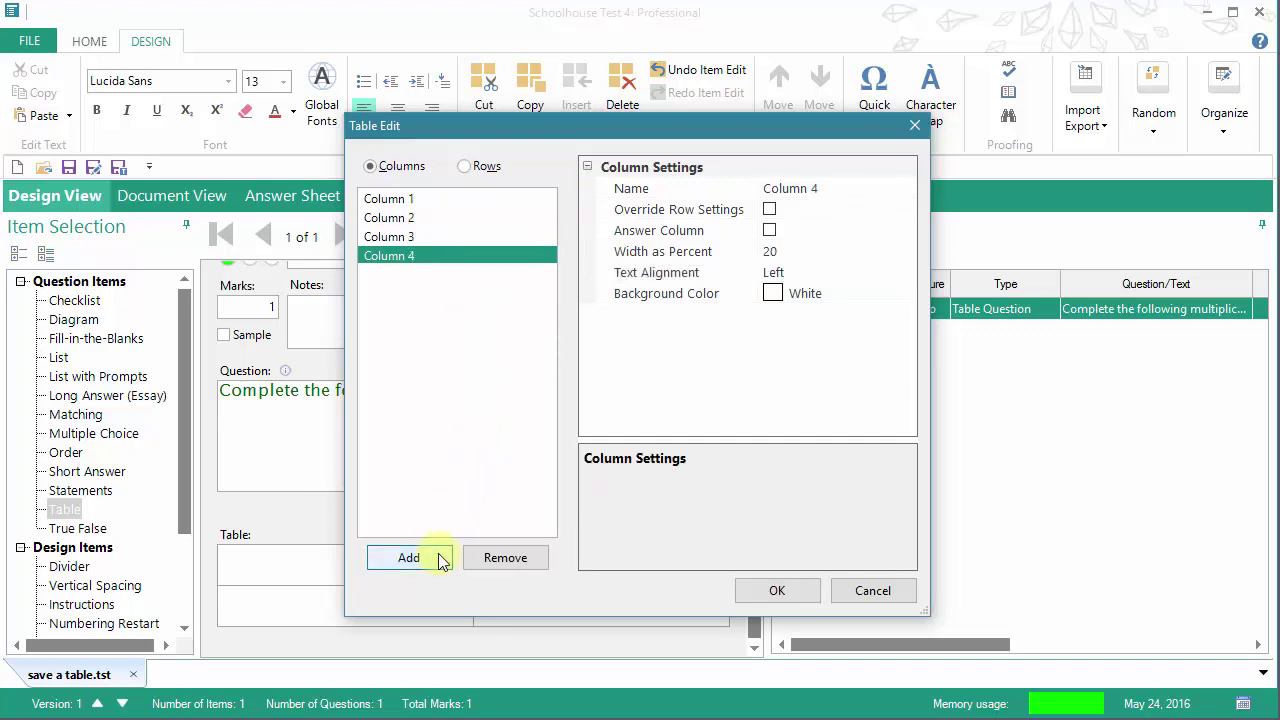
Review the settings of Columns 2, 3, 4 and 1, including Column 1's background
left_click(398, 220)
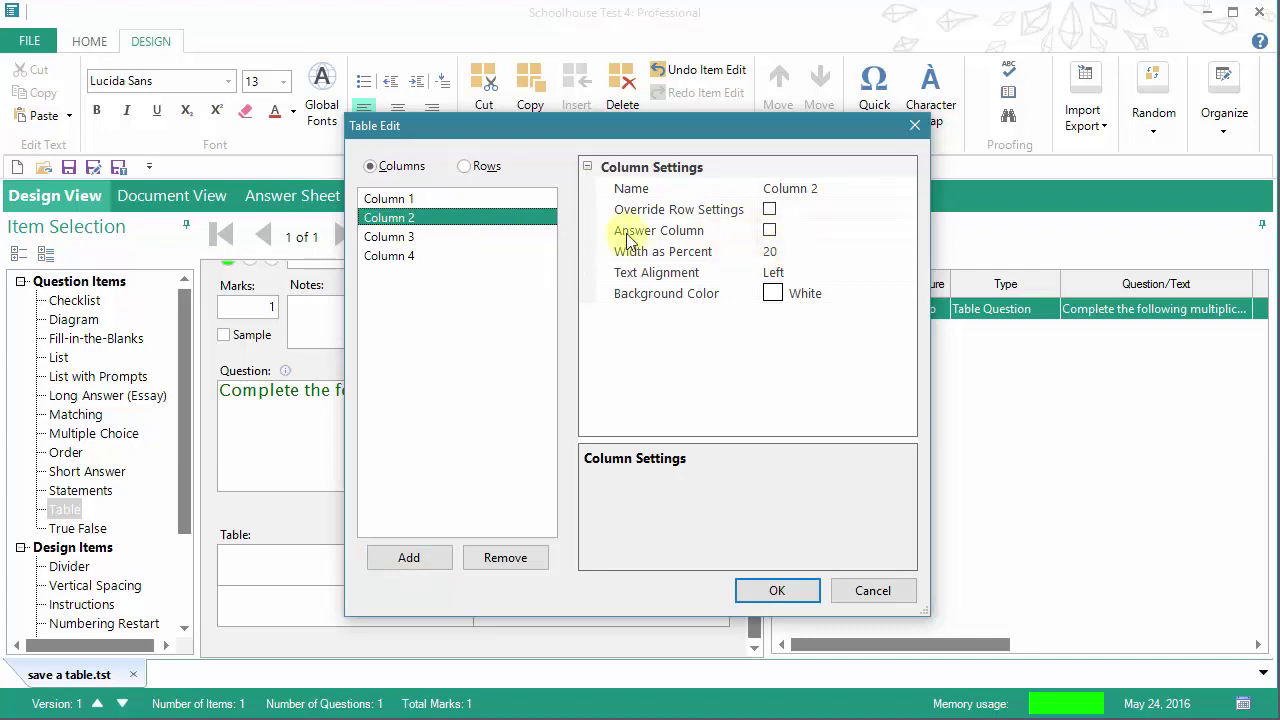
left_click(474, 240)
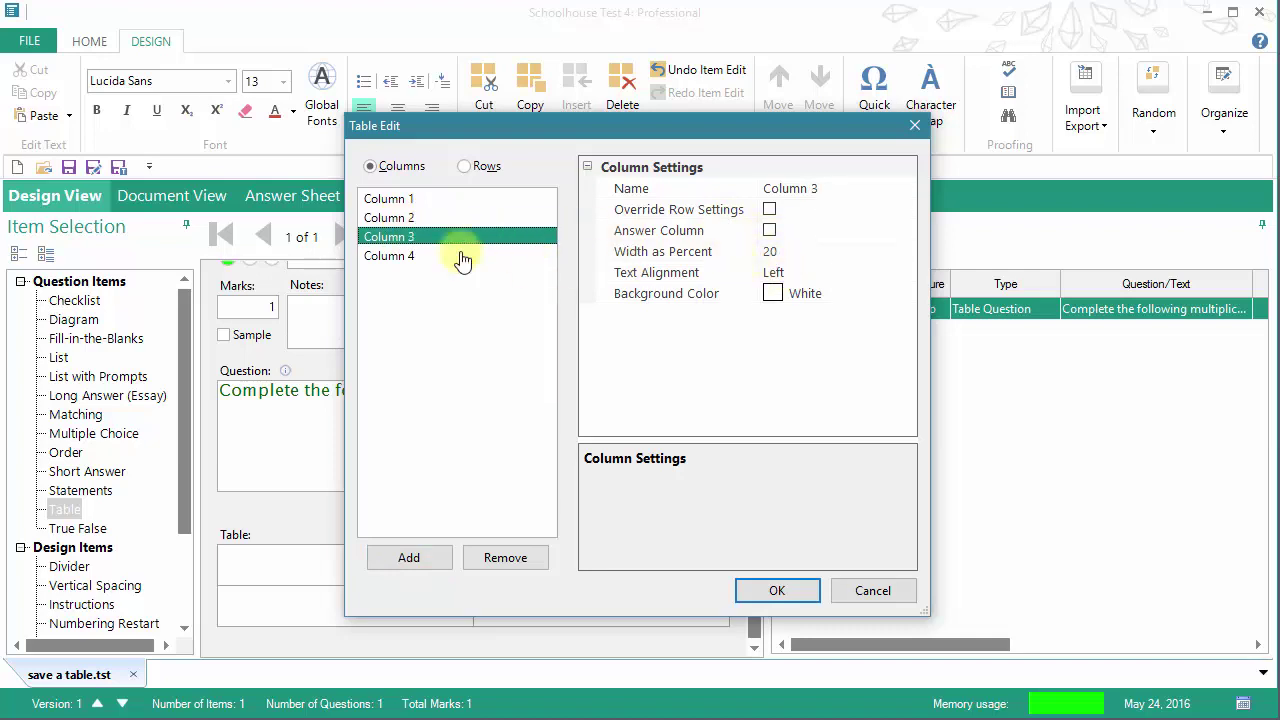
left_click(462, 257)
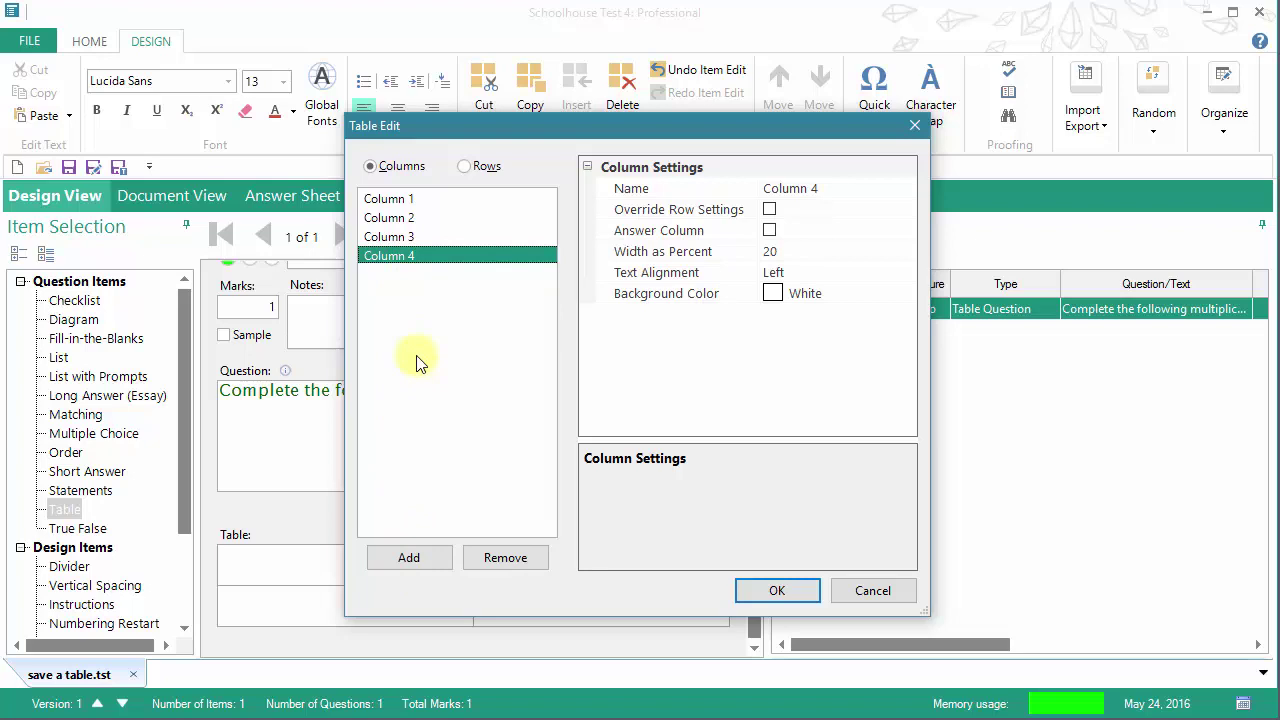
left_click(397, 204)
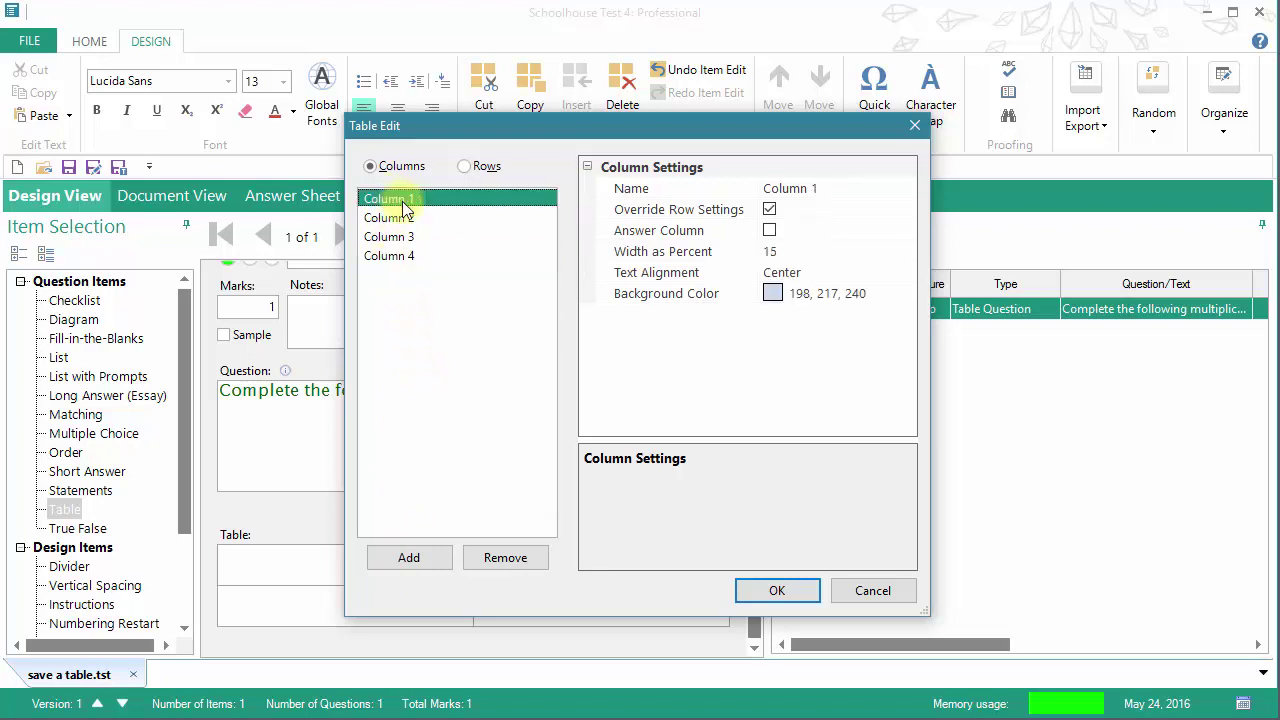
left_click(772, 293)
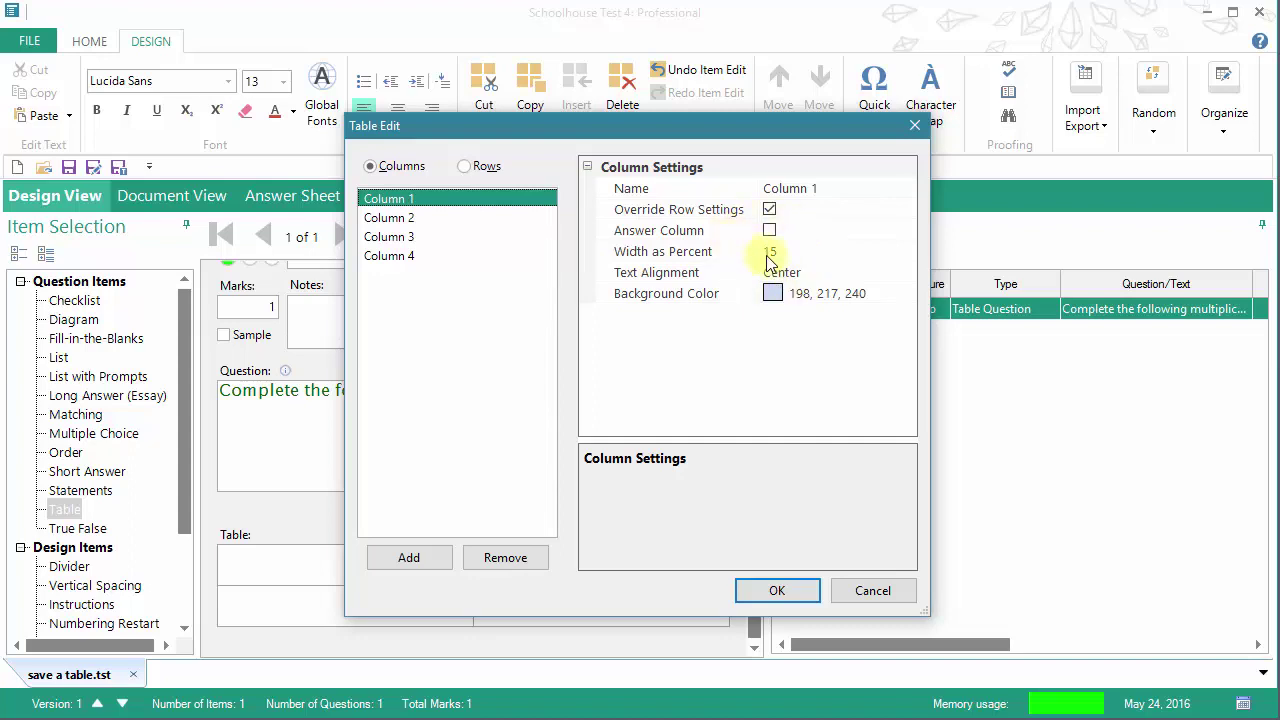
left_click(402, 218)
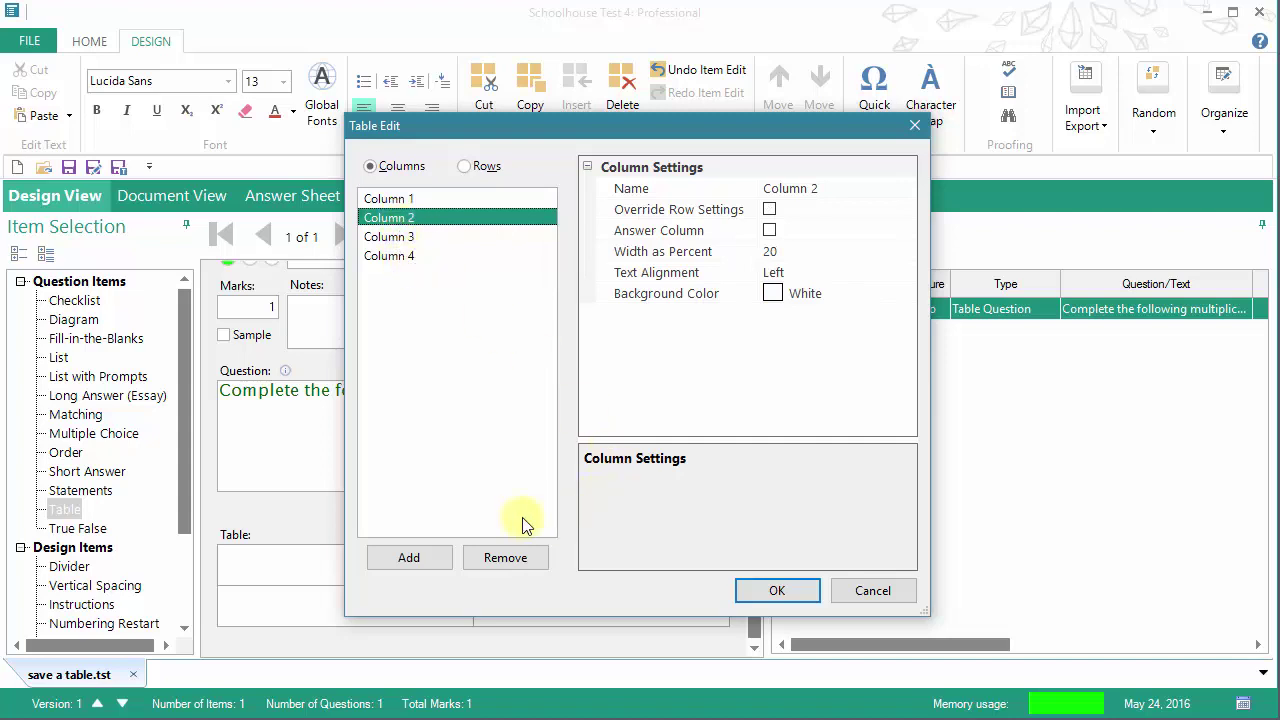
Close the table settings and type trial entries 'dlkfj' and '15' into first-column cells
left_click(771, 592)
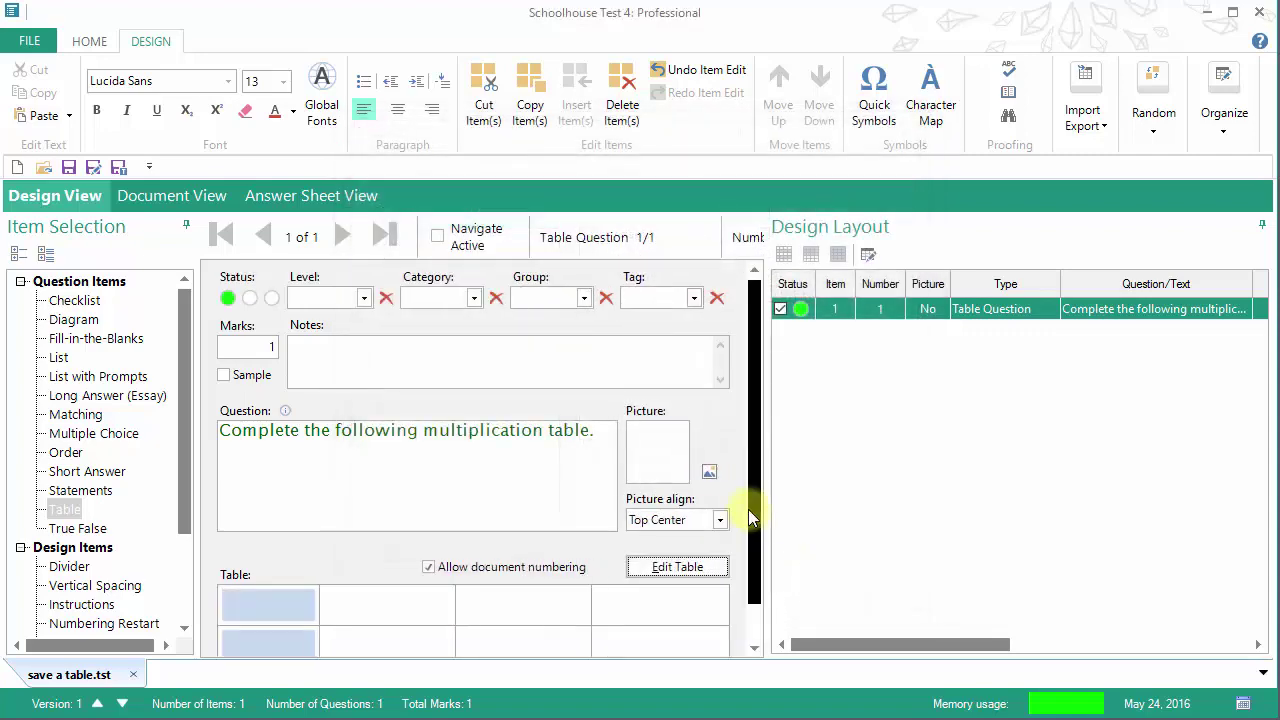
left_click_drag(756, 549, 755, 606)
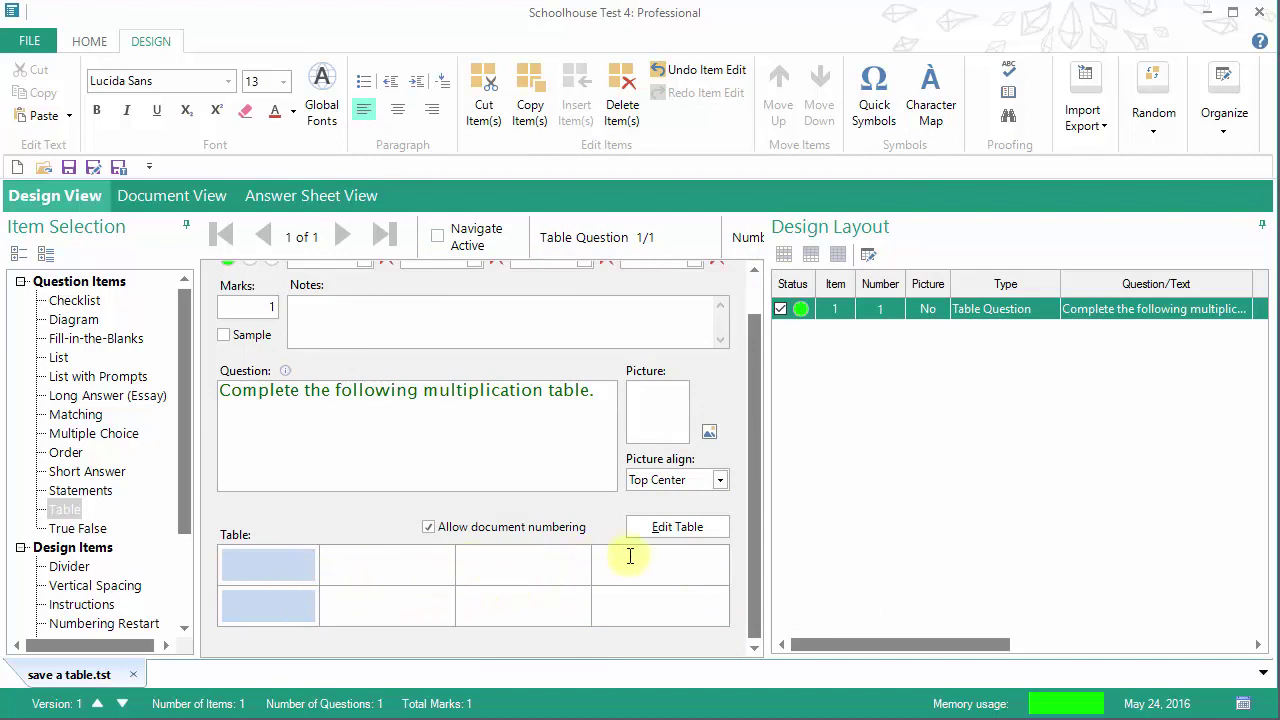
left_click(268, 565)
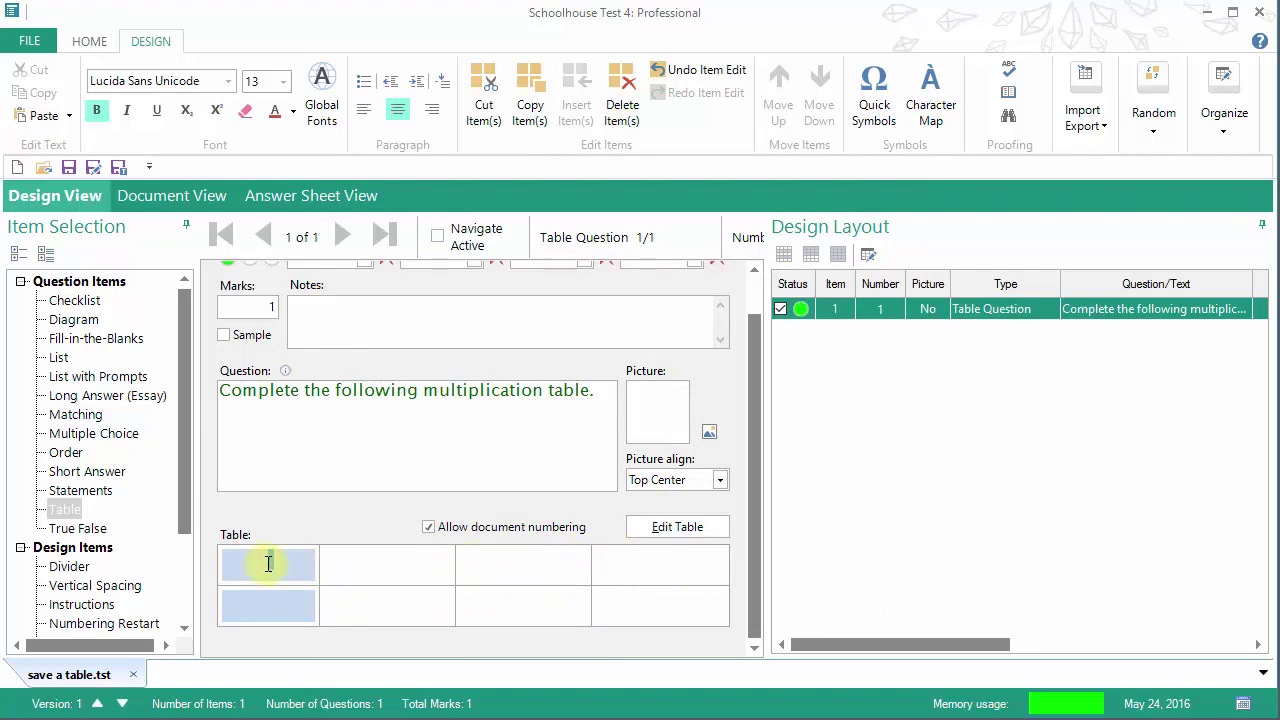
type("d")
type("lkfj")
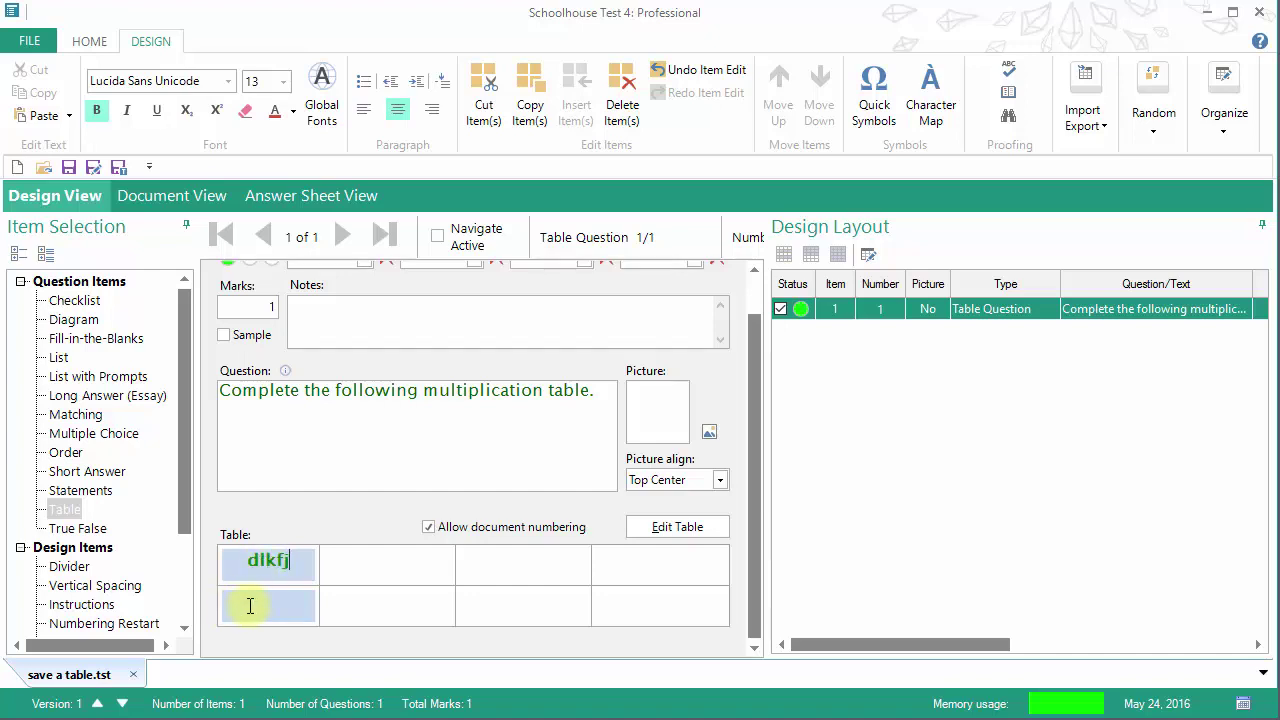
left_click(250, 604)
type("15")
Delete the trial entries from both cells and reopen Edit Table
left_click_drag(285, 600, 248, 597)
key("BackSpace")
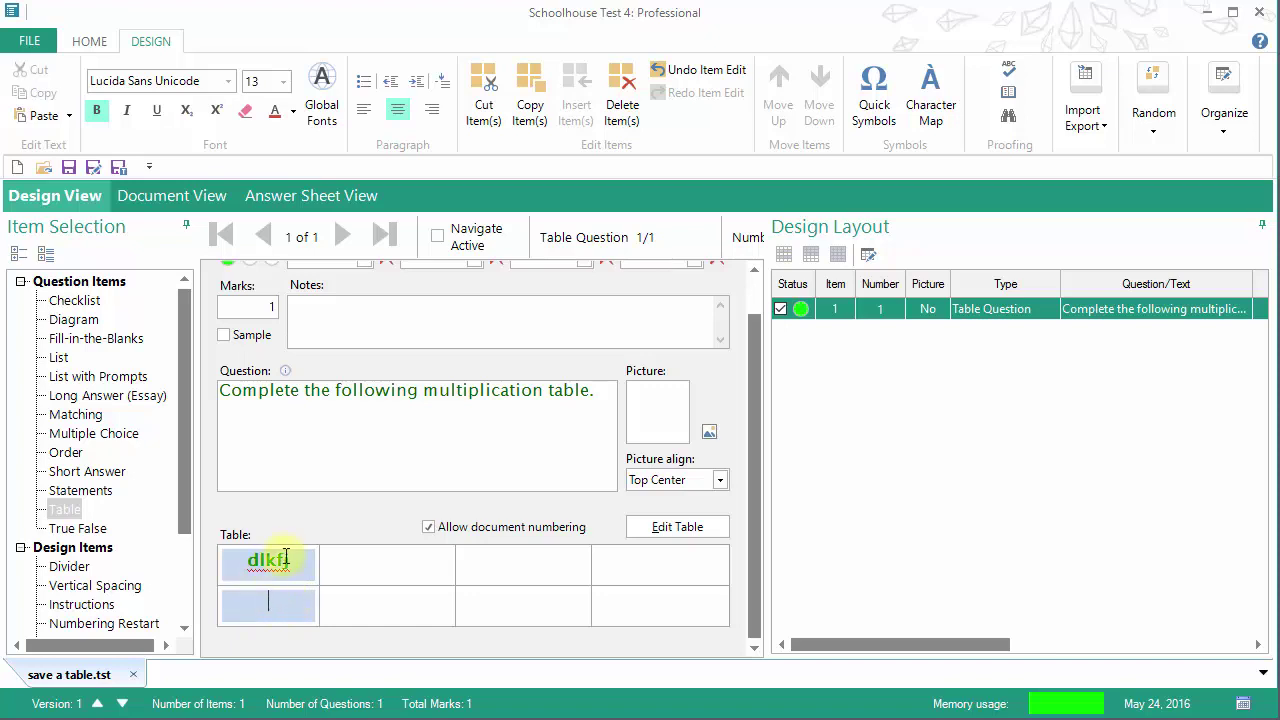
left_click_drag(303, 558, 238, 558)
key("BackSpace")
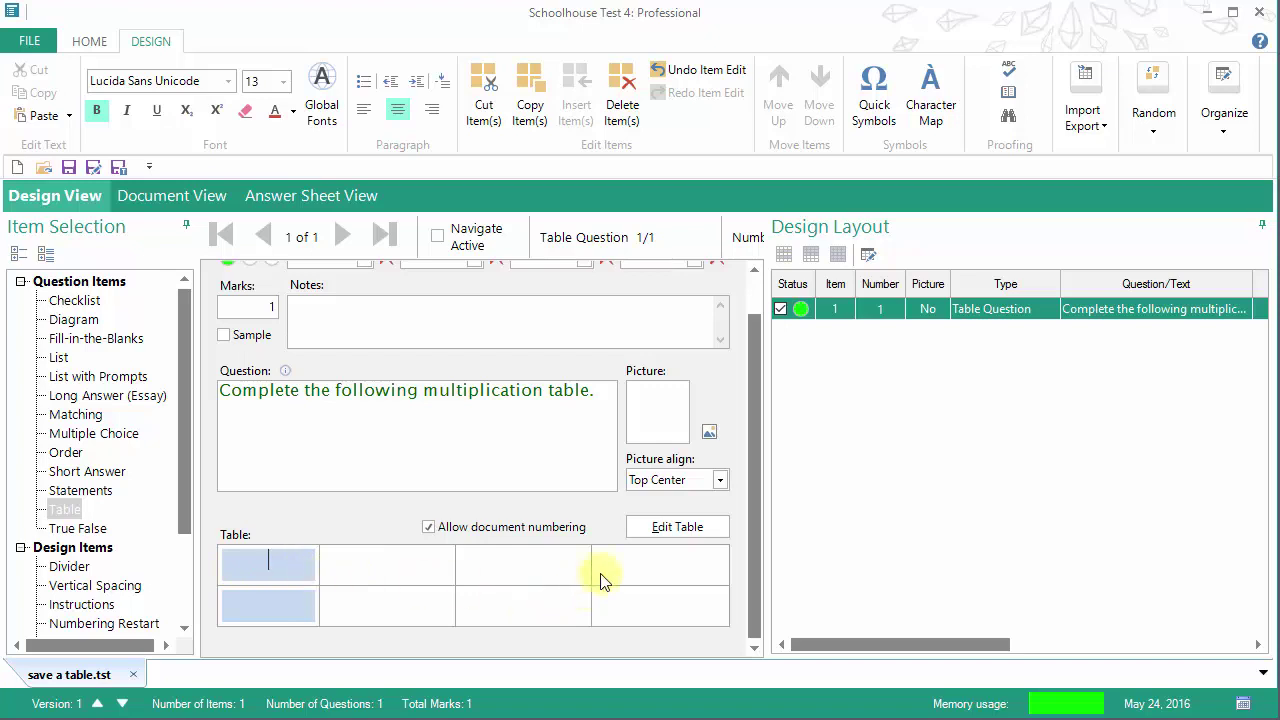
left_click(667, 533)
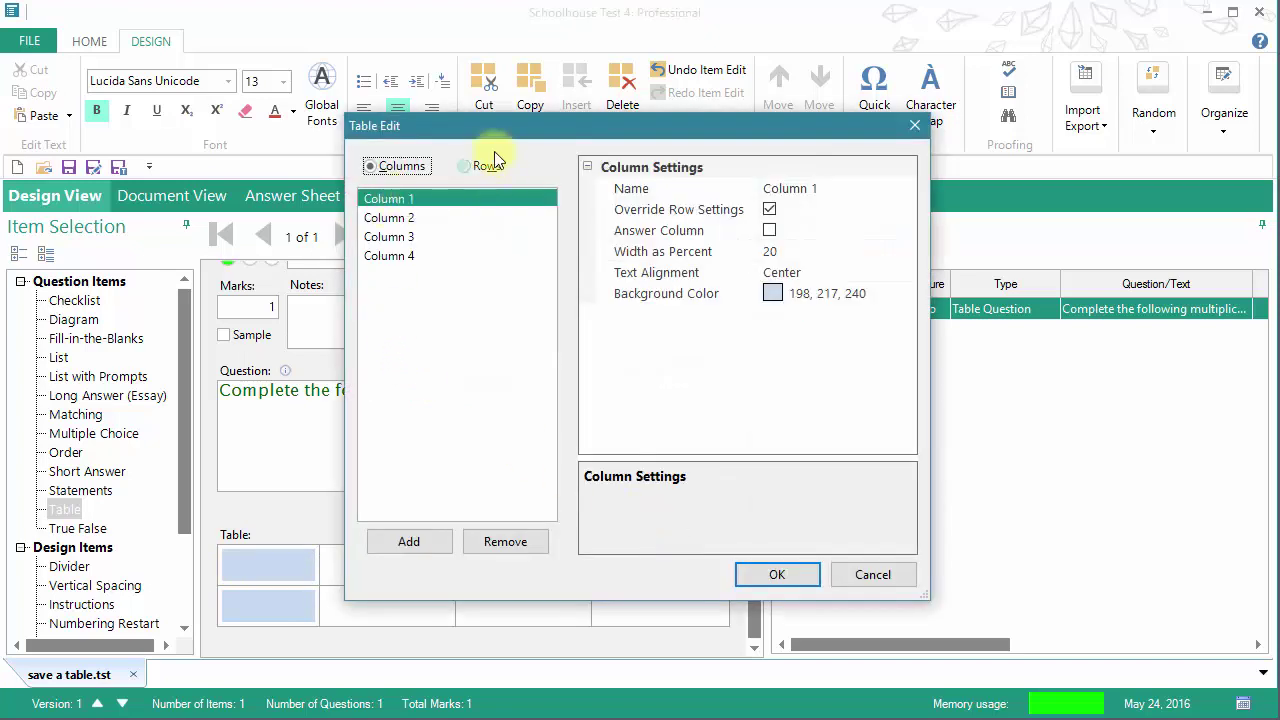
Switch to Row 1's settings and read the Title Row and Answer Row descriptions
left_click(466, 166)
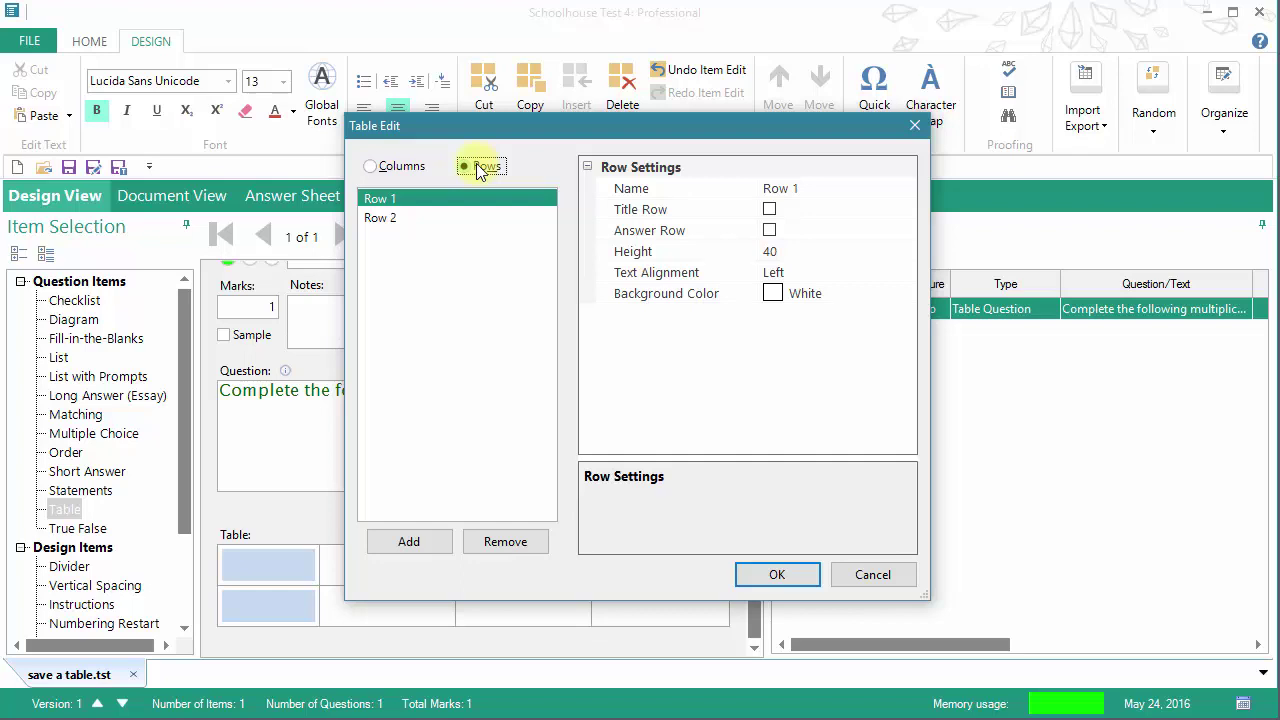
left_click(395, 167)
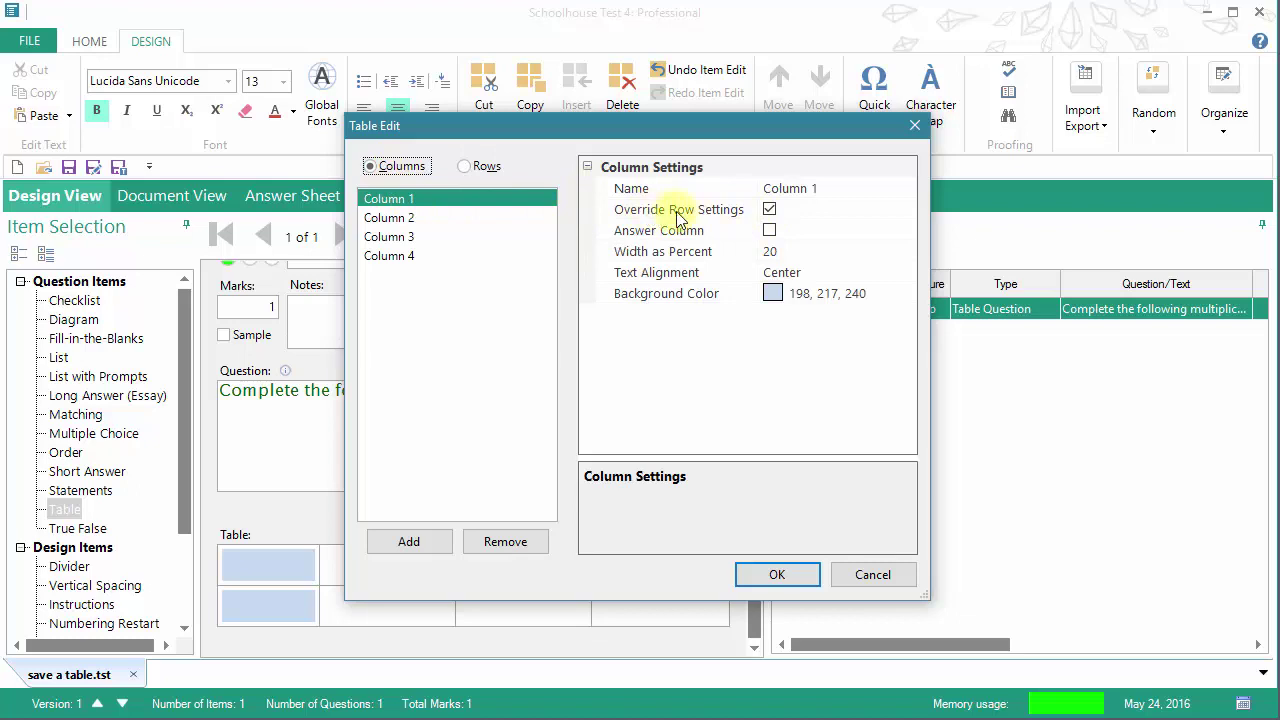
left_click(480, 168)
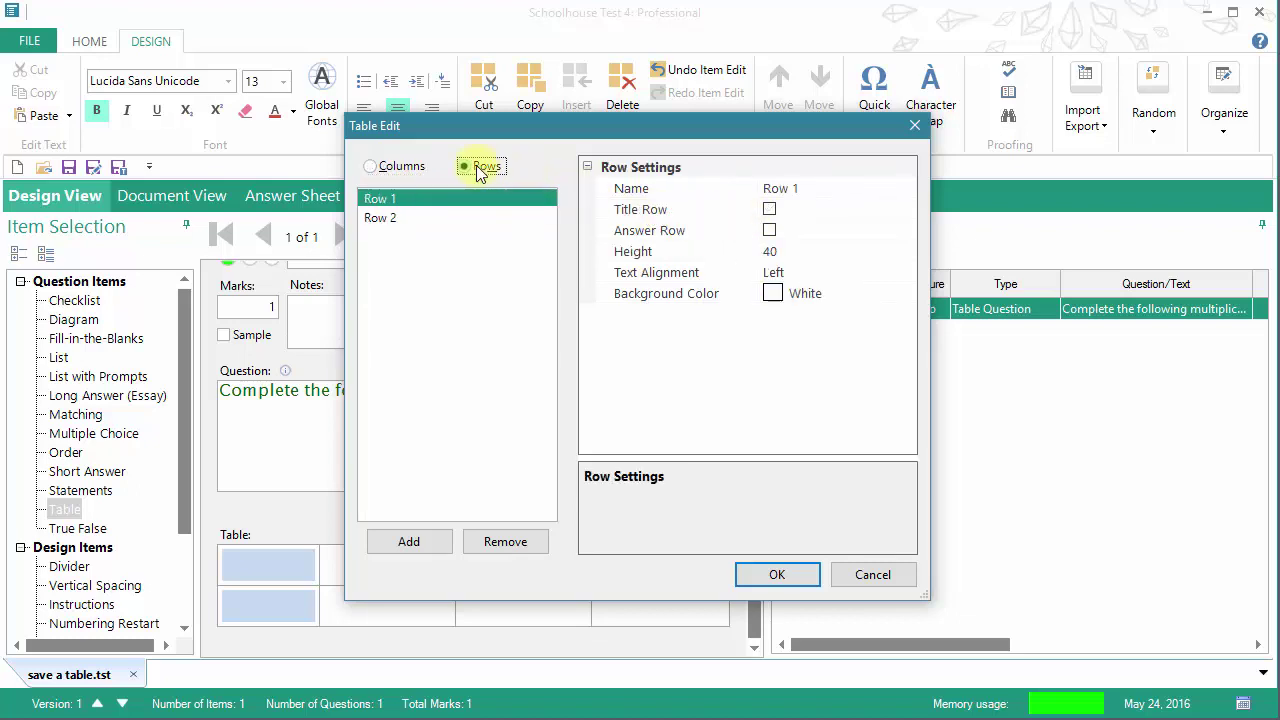
left_click(379, 203)
left_click(627, 212)
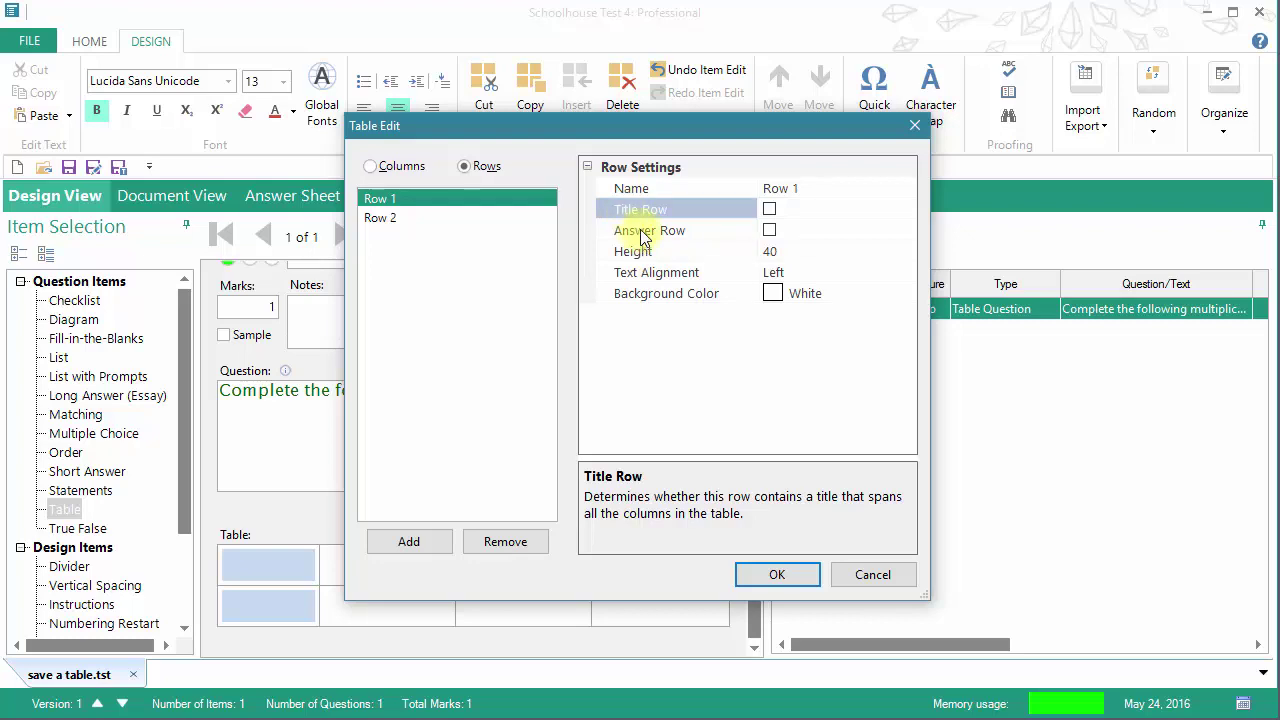
left_click(643, 236)
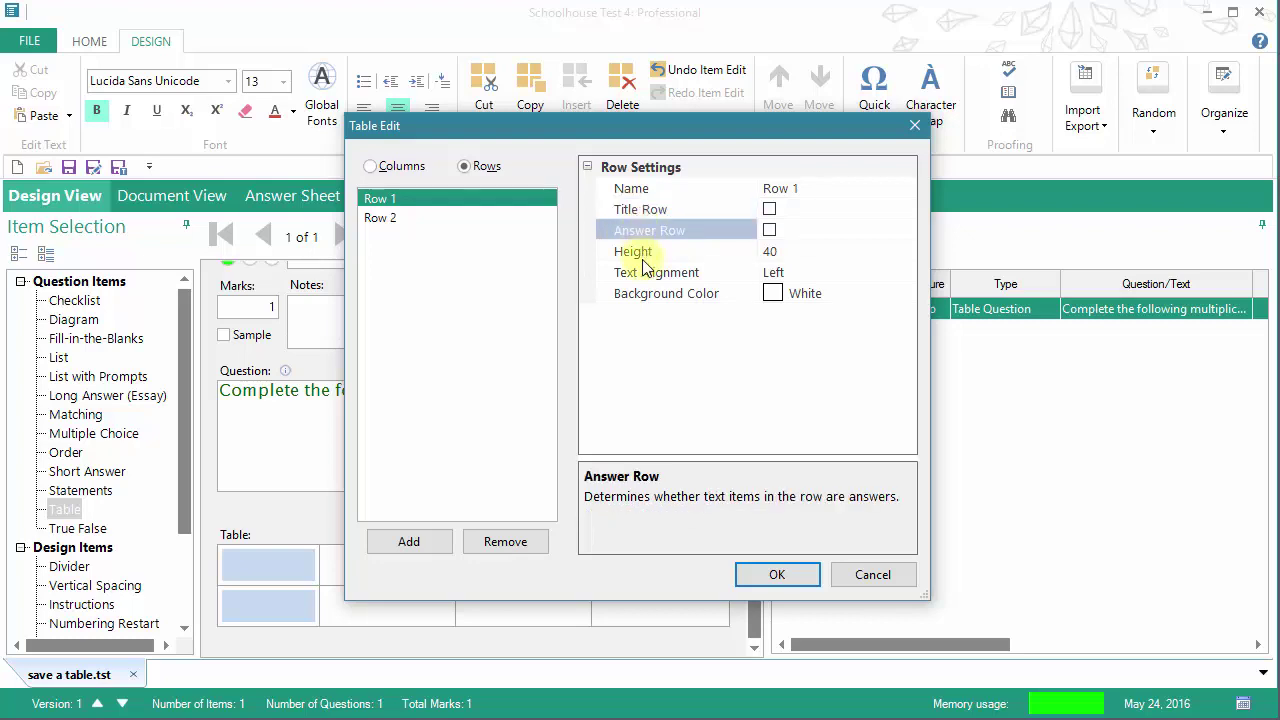
Set Row 1's height to 60 and centre its text
left_click(643, 257)
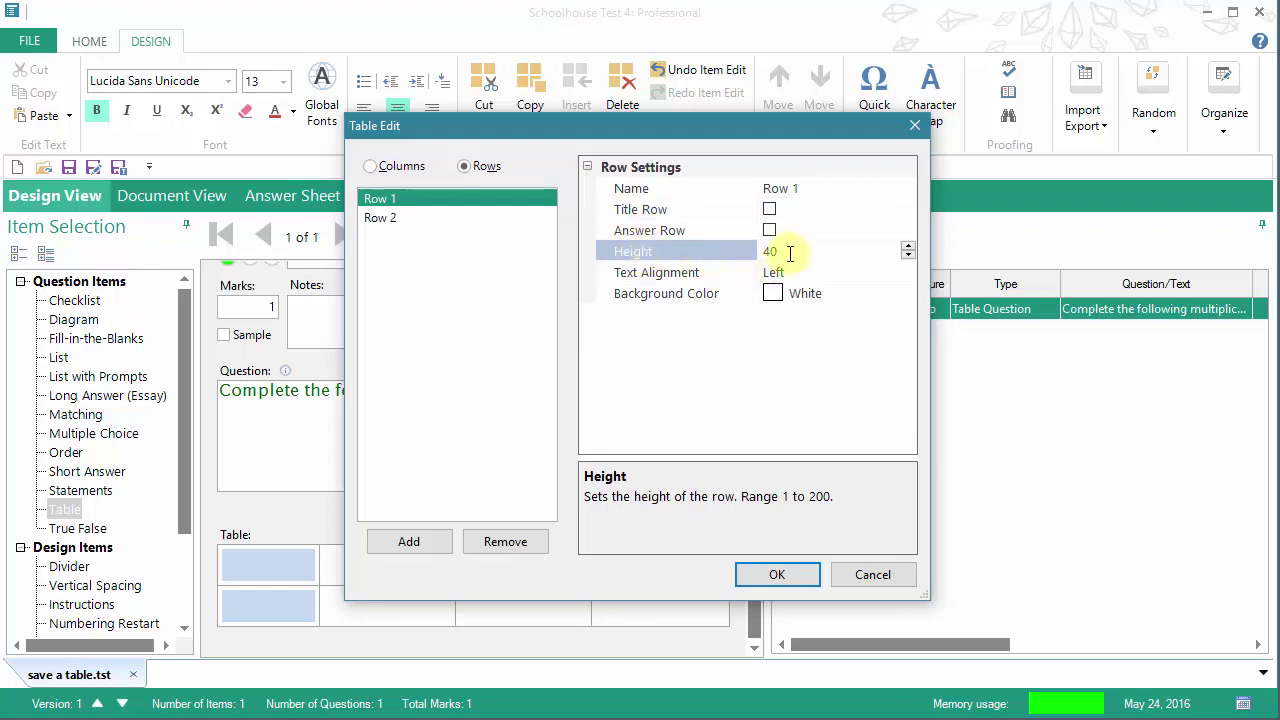
left_click_drag(789, 254, 747, 247)
type("6")
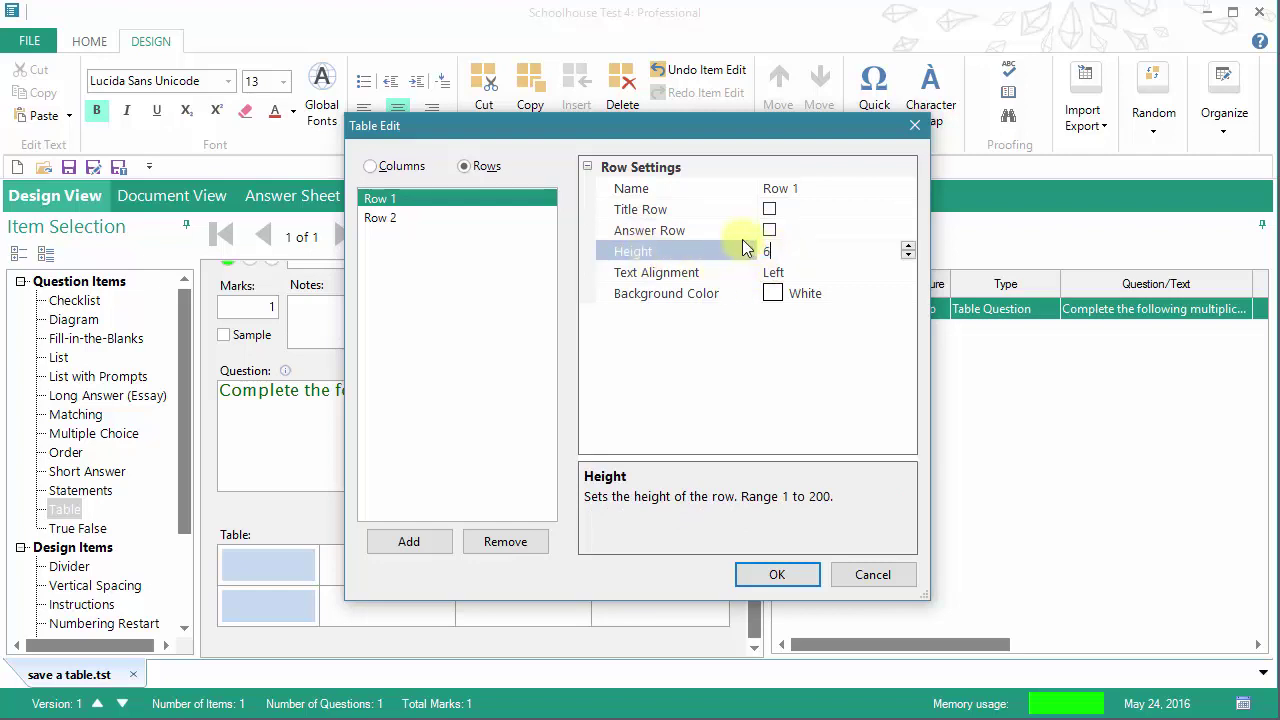
type("0")
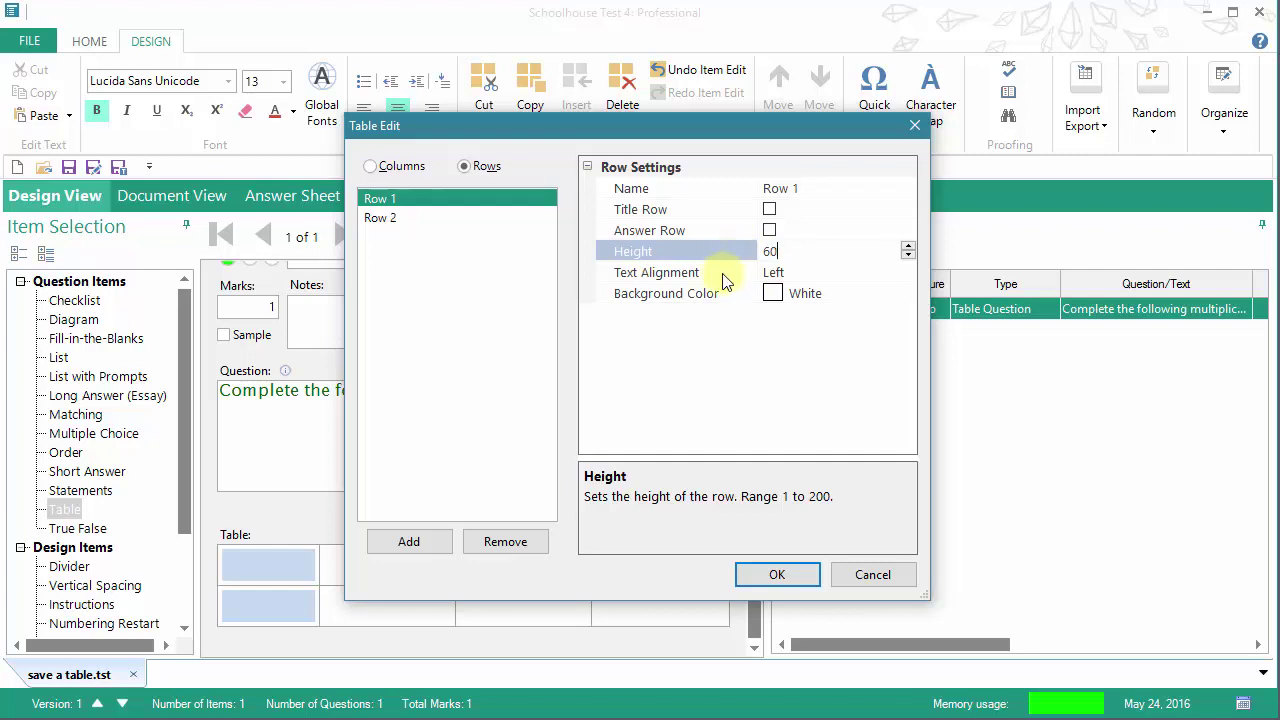
left_click(726, 281)
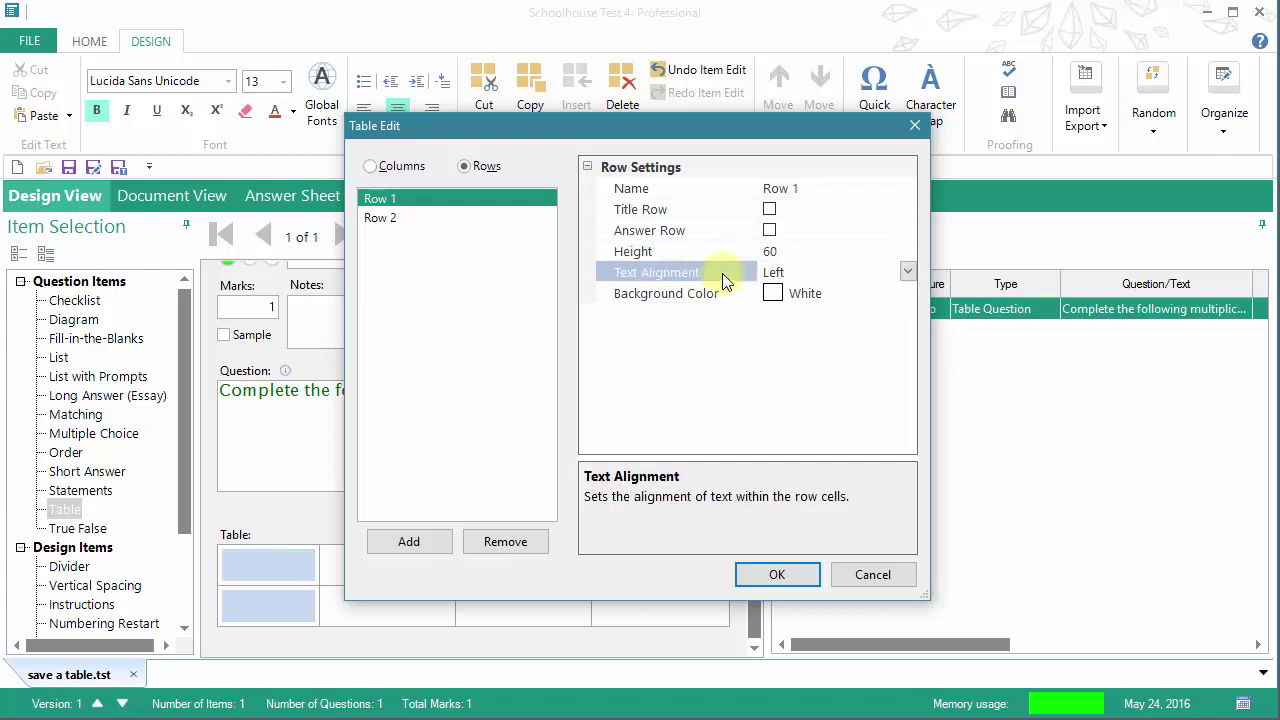
left_click(908, 272)
left_click(804, 334)
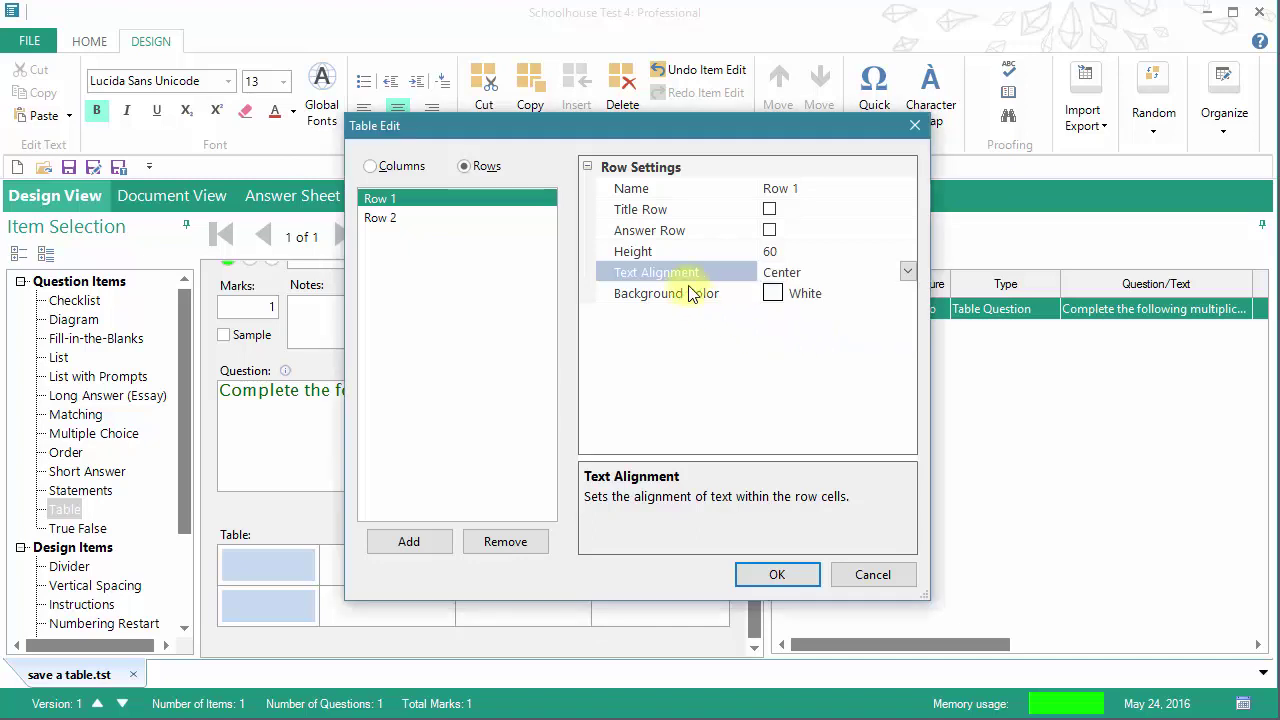
Give Row 1 a light blue background (198, 217, 240)
left_click(856, 294)
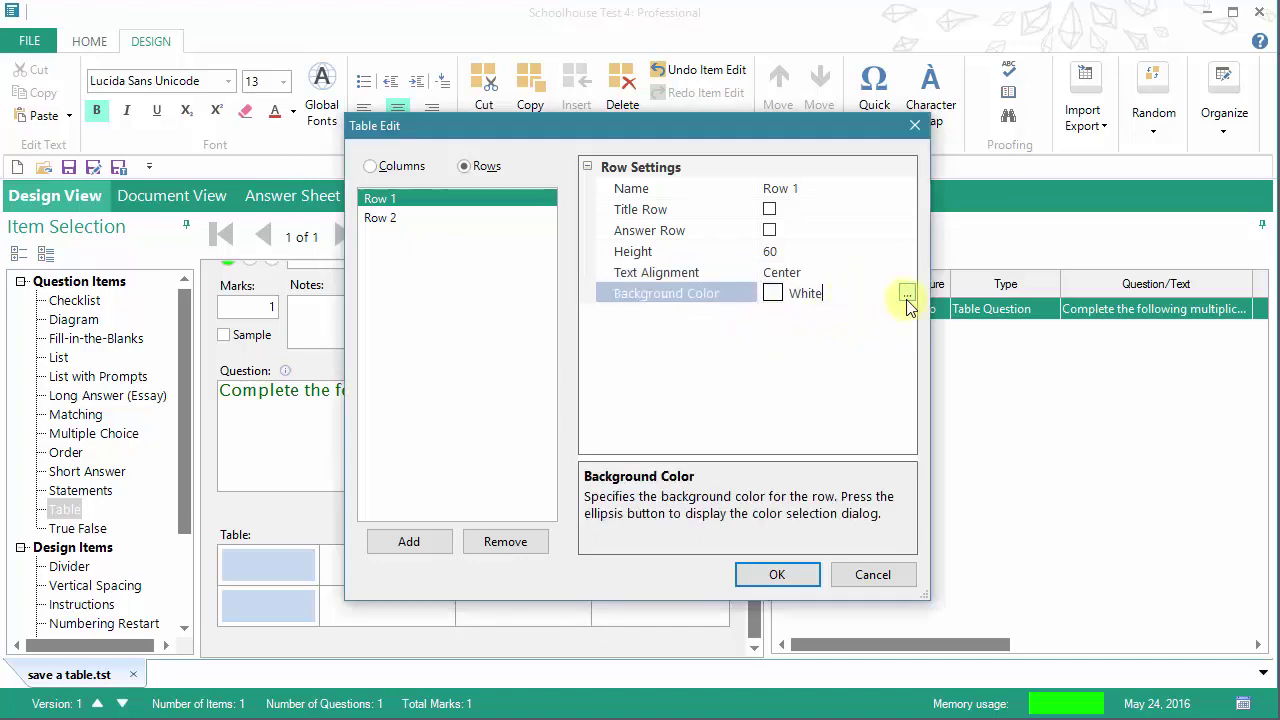
left_click(907, 295)
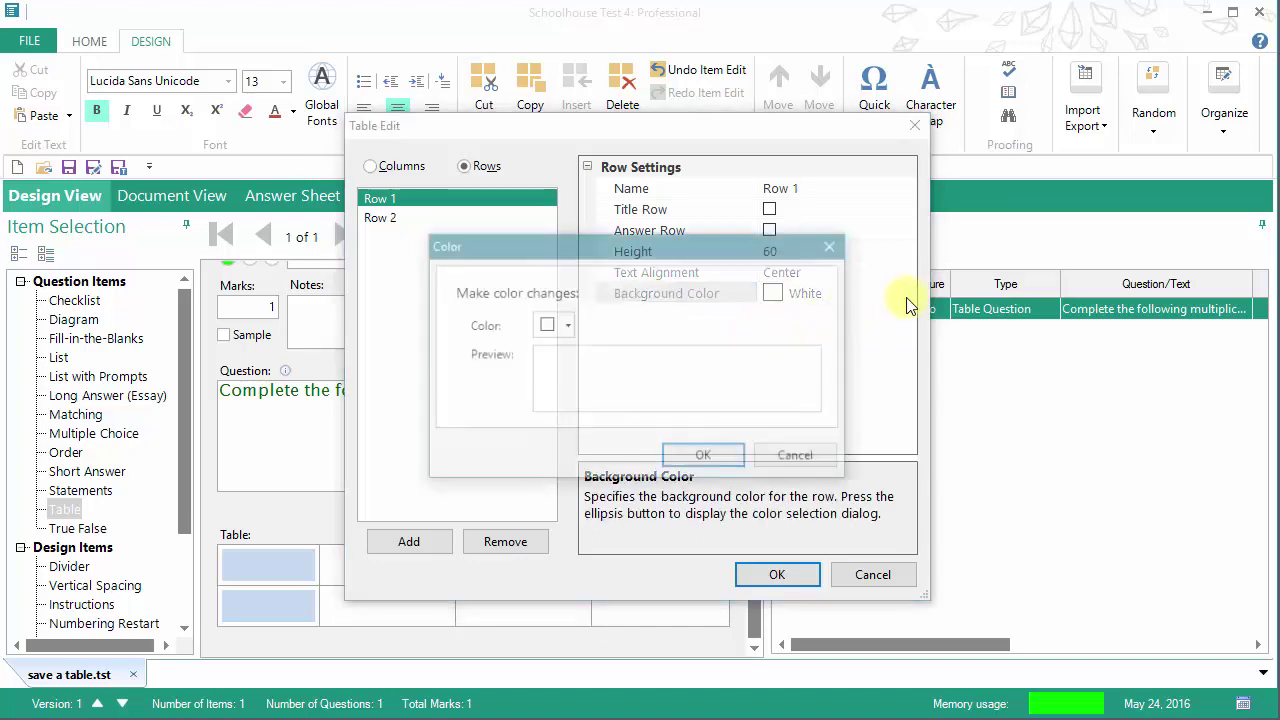
left_click(566, 325)
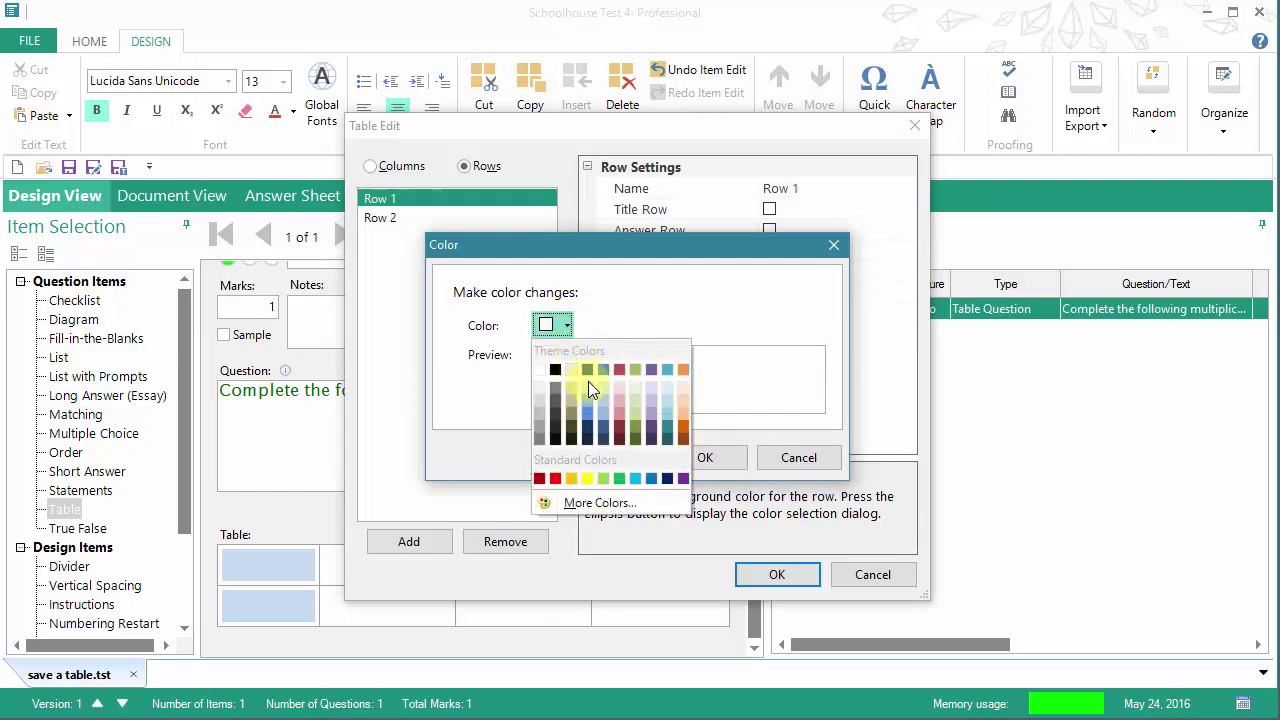
left_click(588, 391)
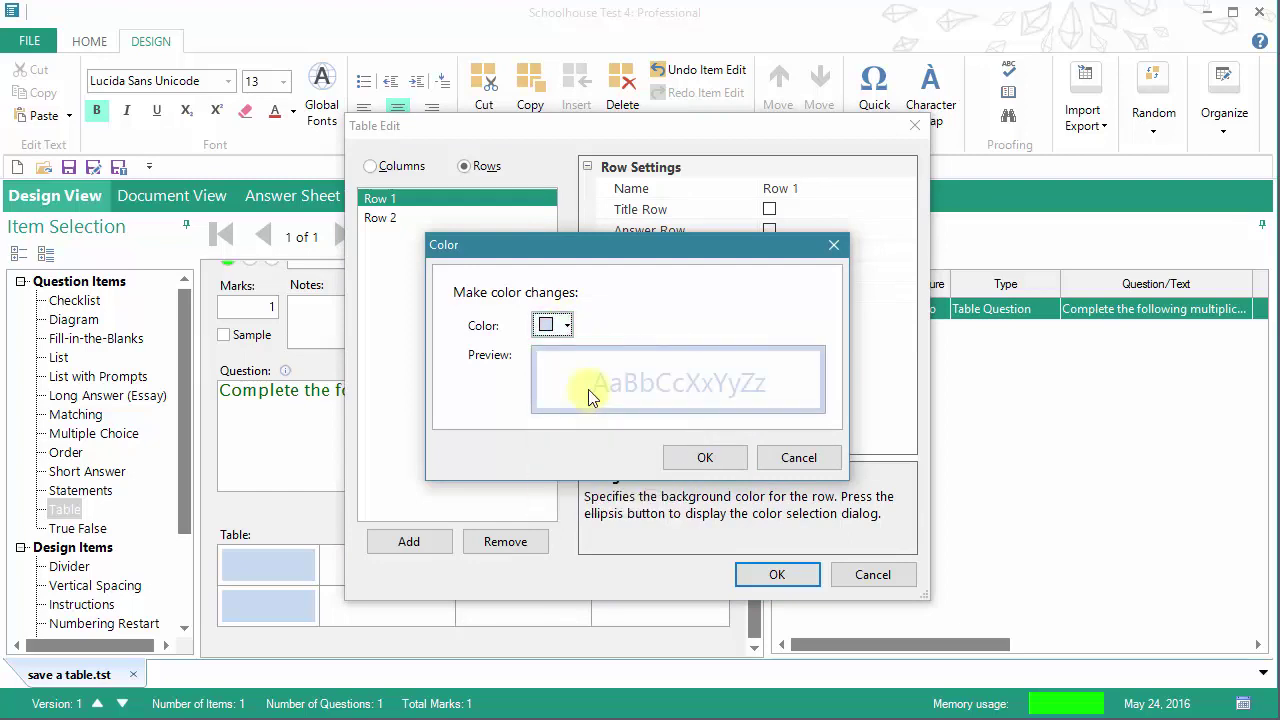
left_click(700, 458)
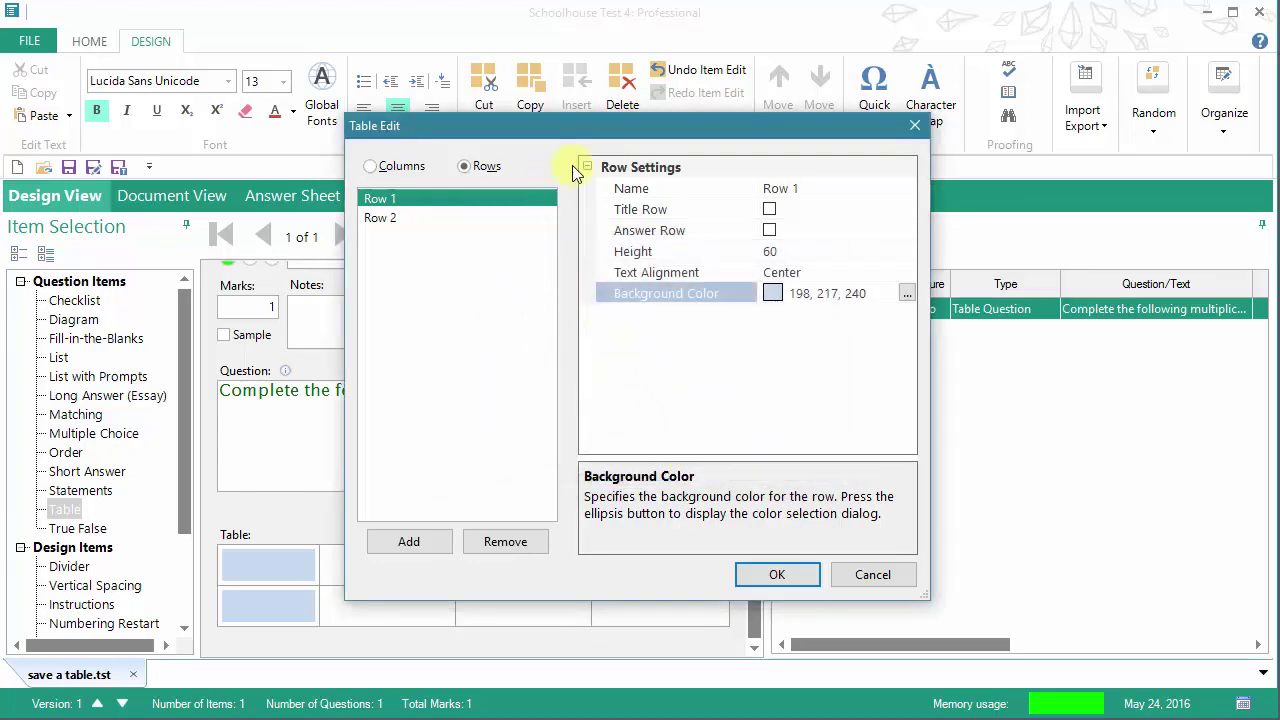
left_click(381, 226)
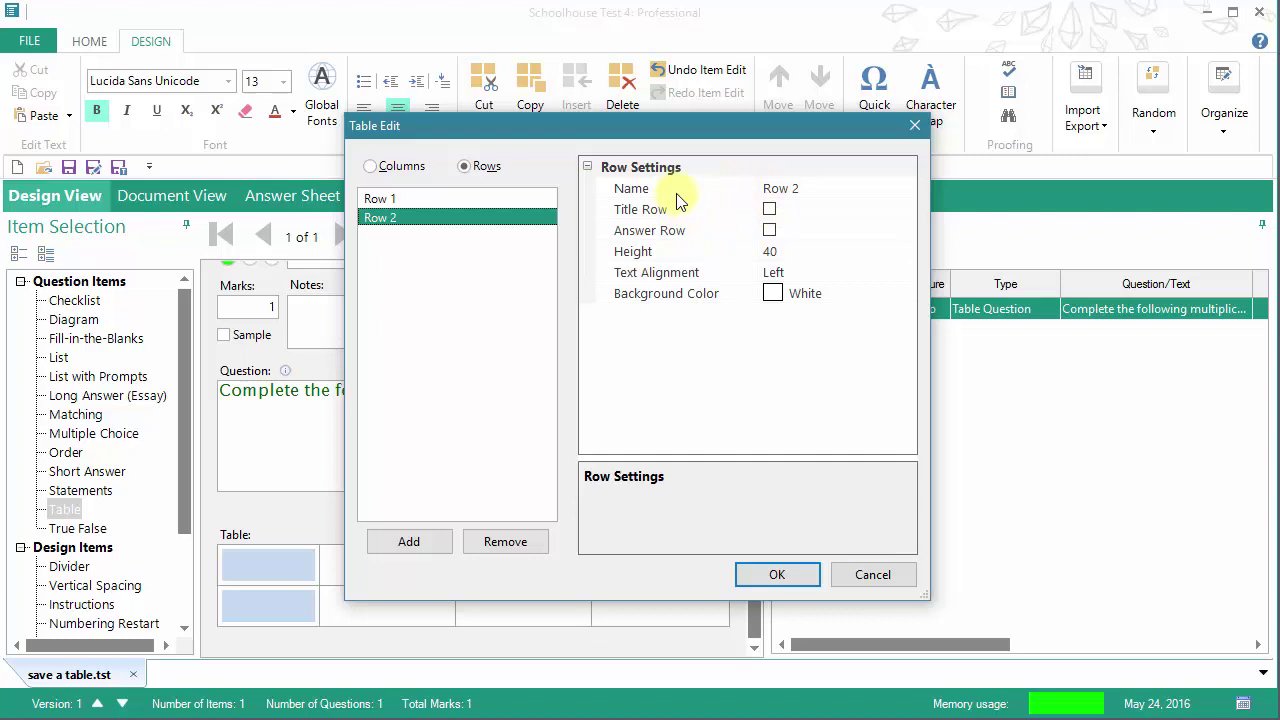
Make Row 2 an answer row with height 70 and centred text
left_click(769, 232)
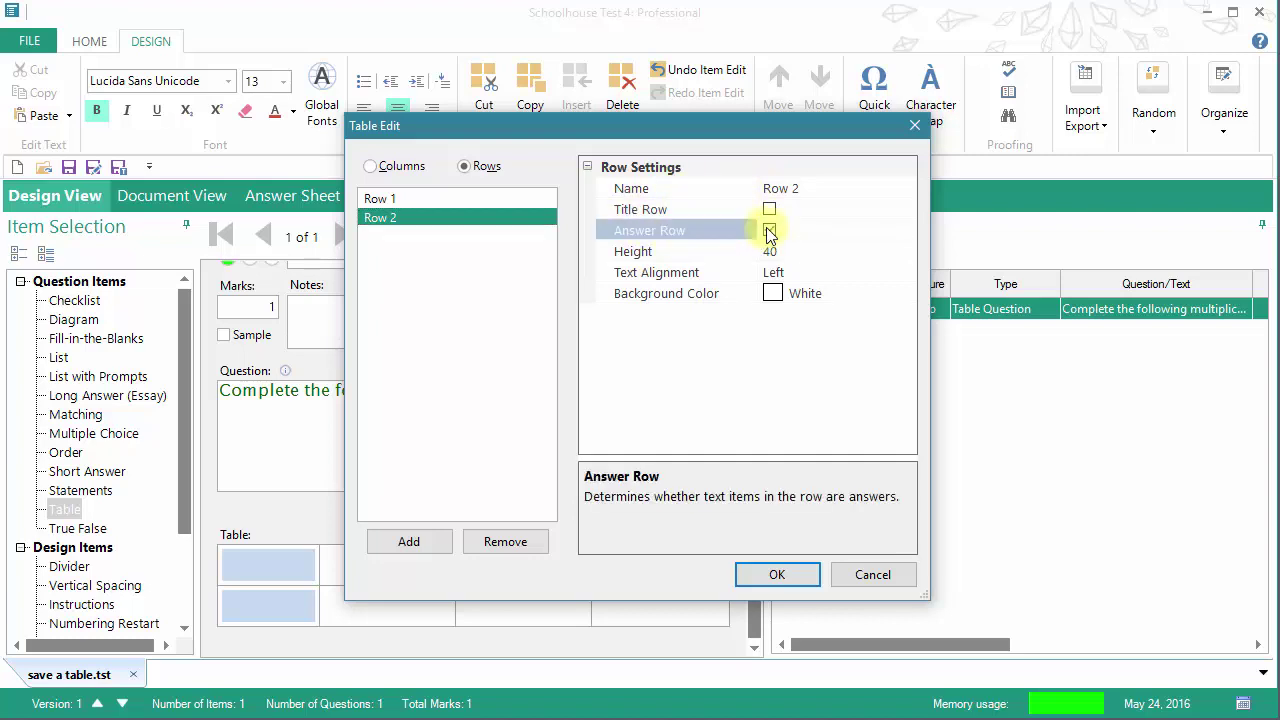
left_click(769, 232)
left_click(778, 255)
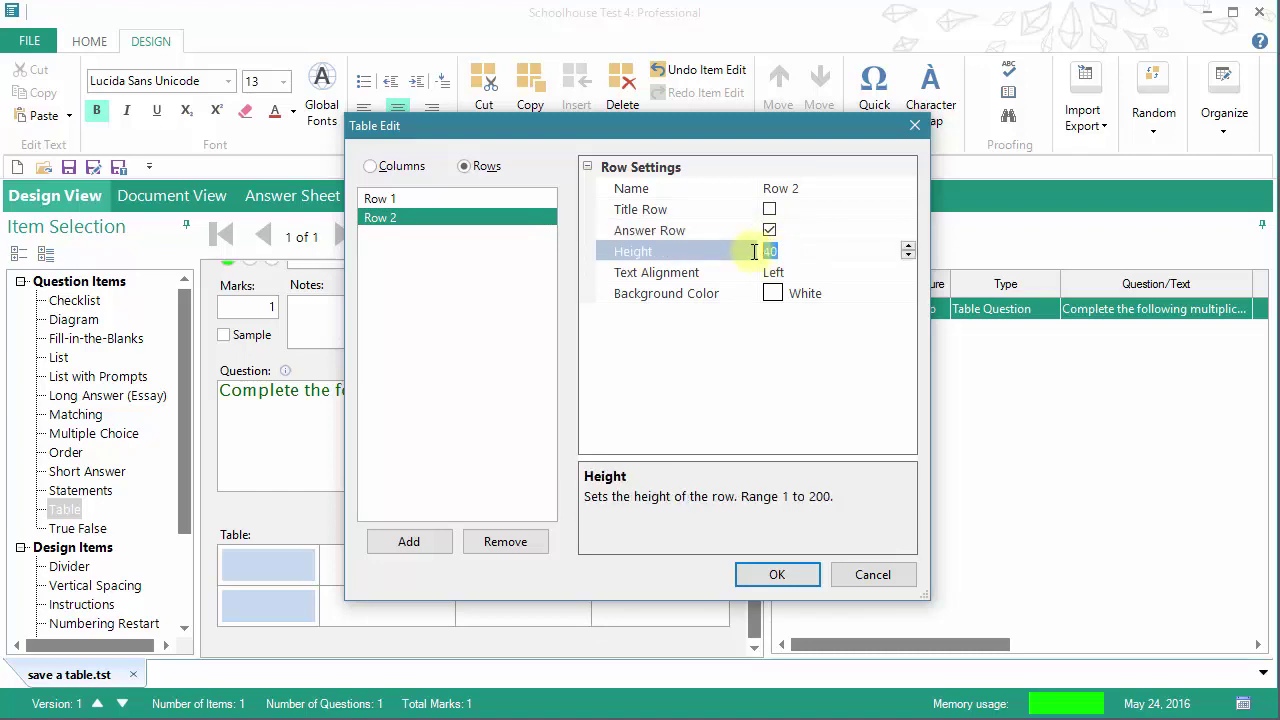
type("70")
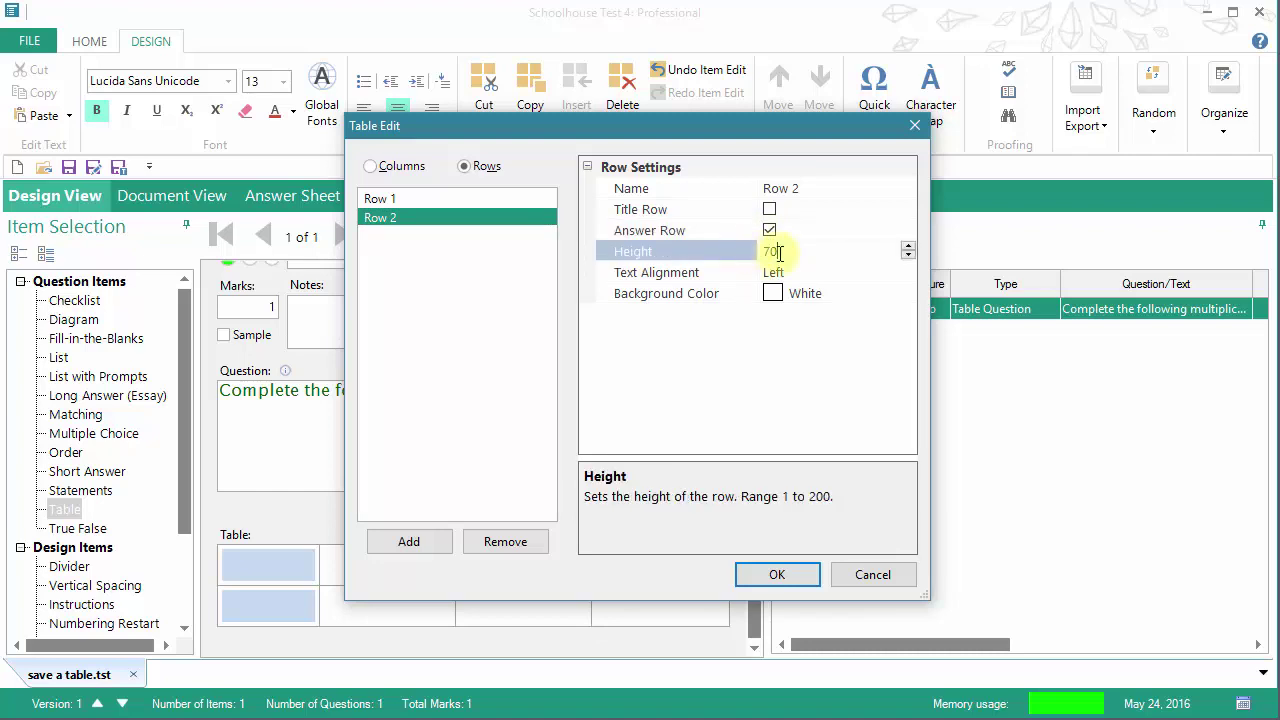
left_click(815, 274)
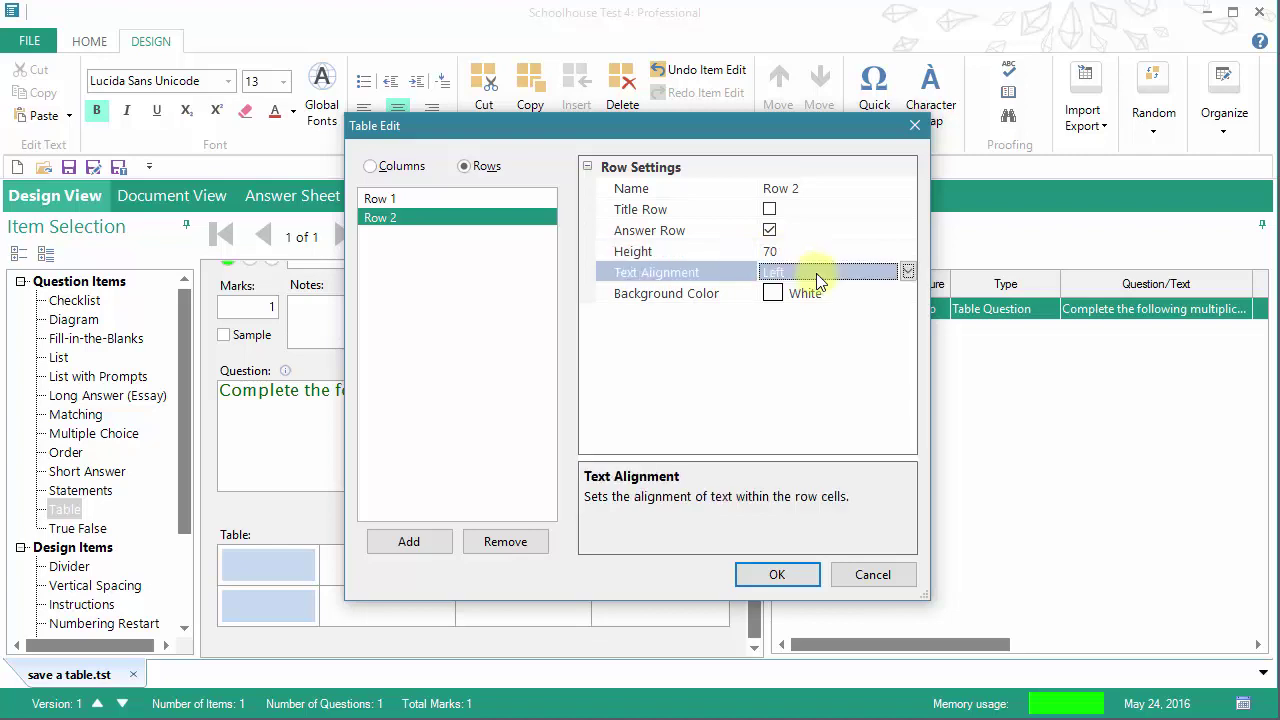
left_click(906, 272)
left_click(814, 336)
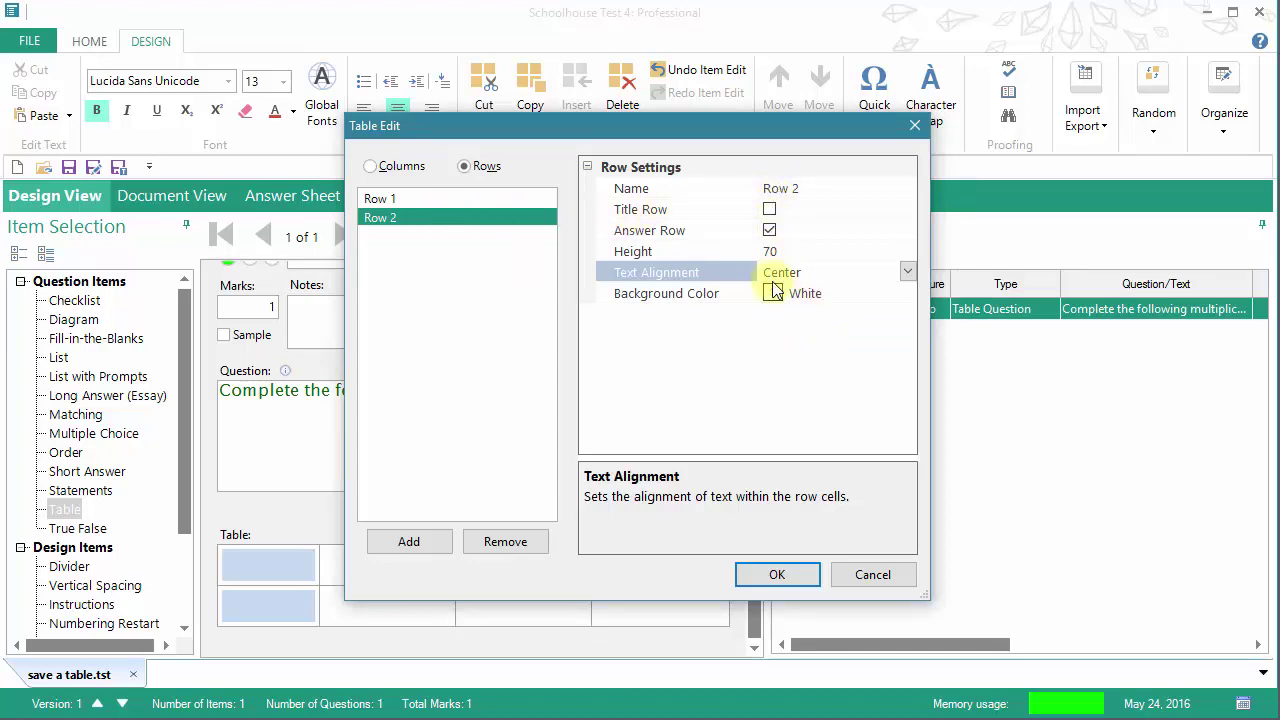
Add Rows 3 and 4, review each row's settings, and apply the table changes
left_click(421, 541)
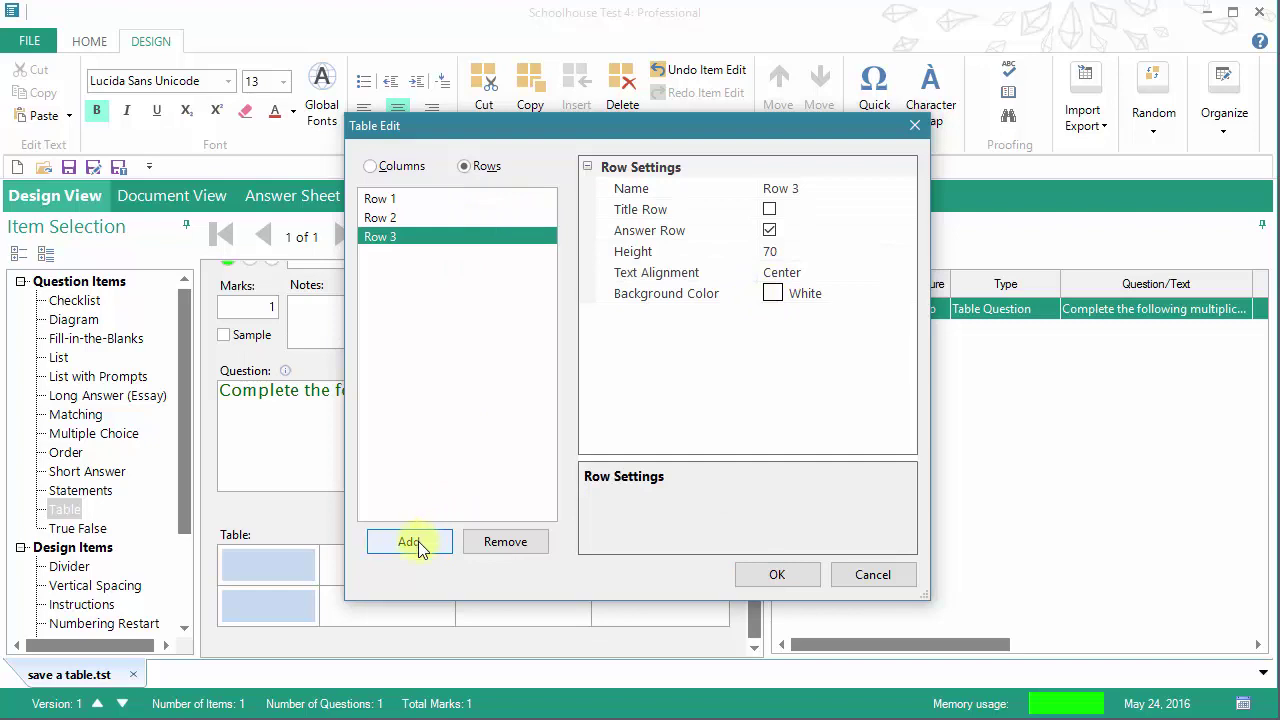
left_click(421, 541)
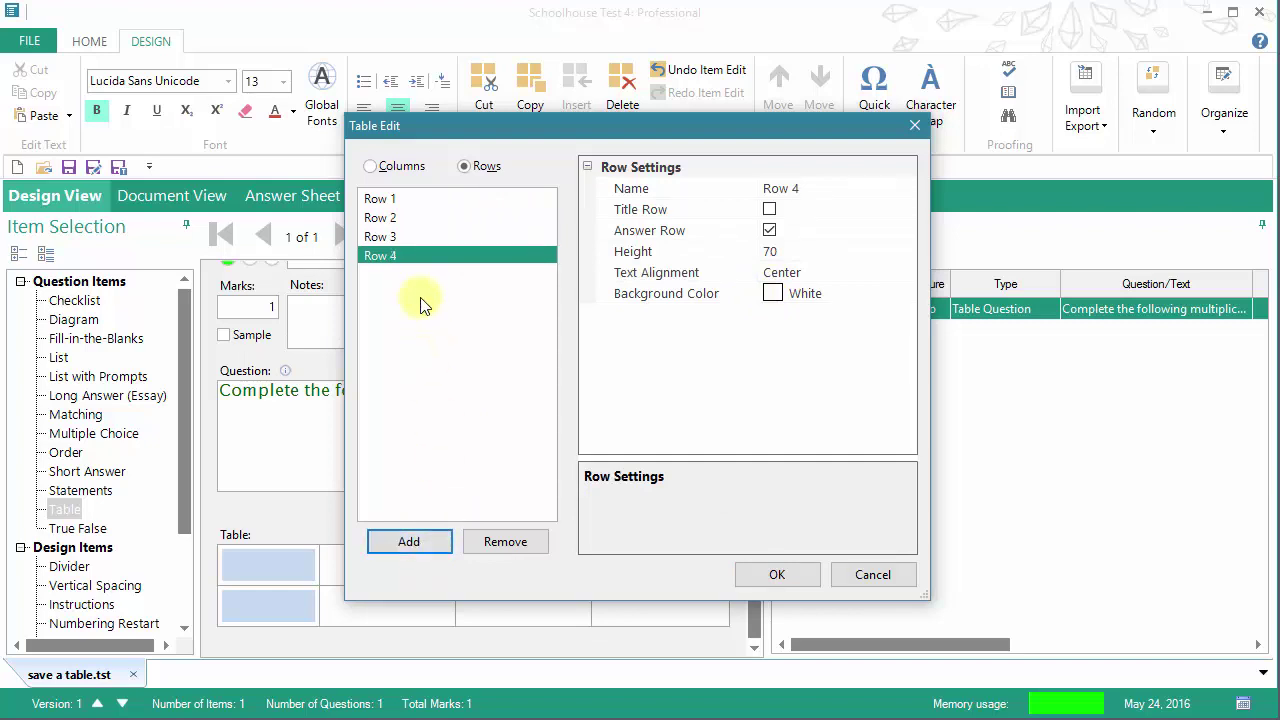
left_click(385, 240)
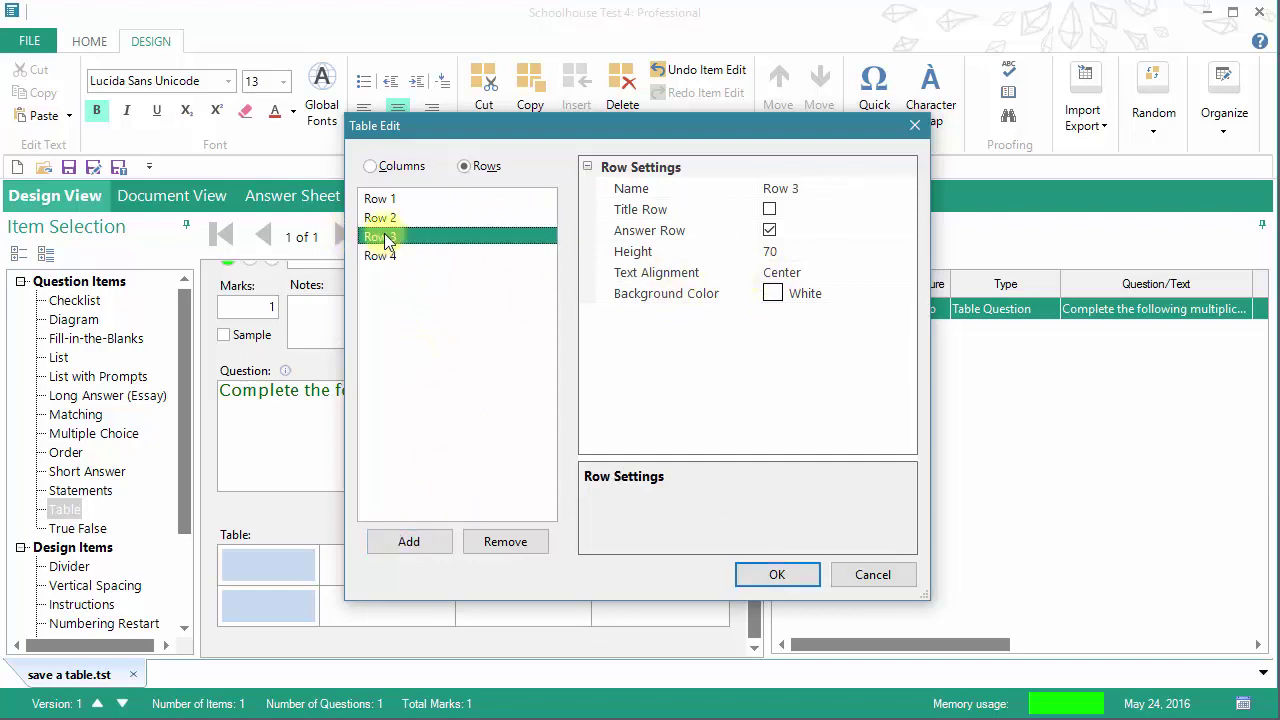
left_click(392, 222)
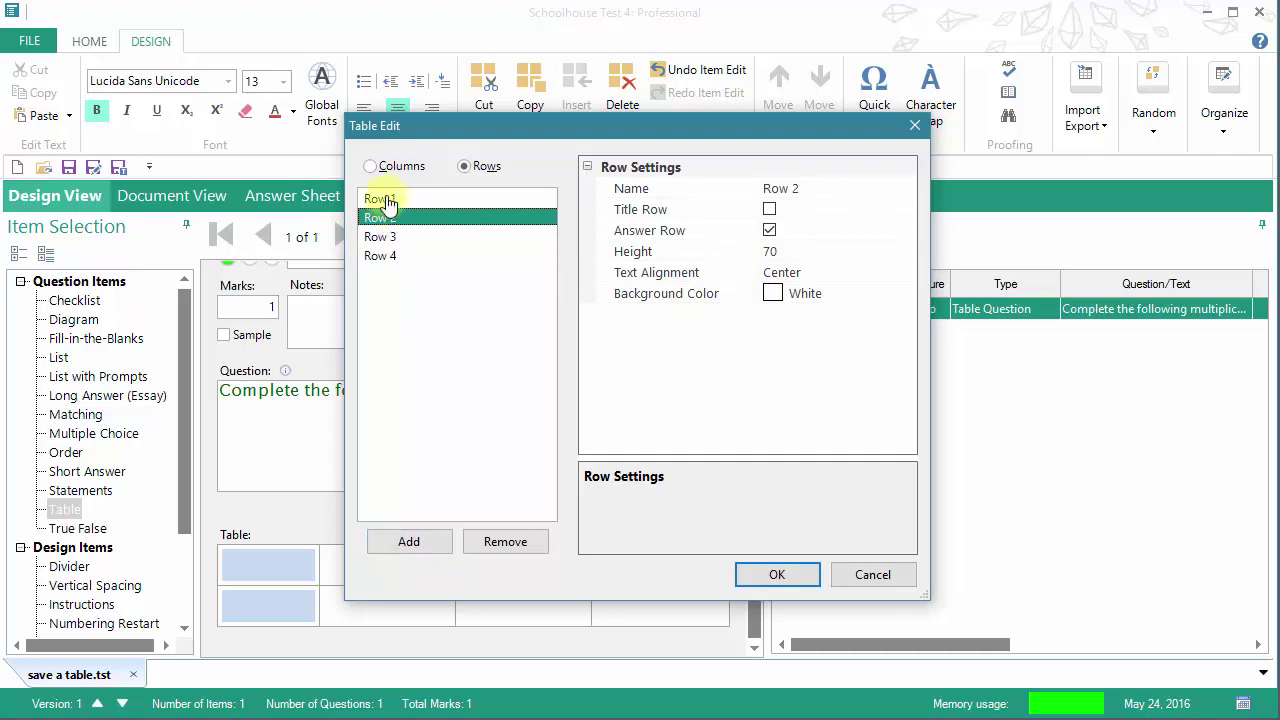
left_click(385, 201)
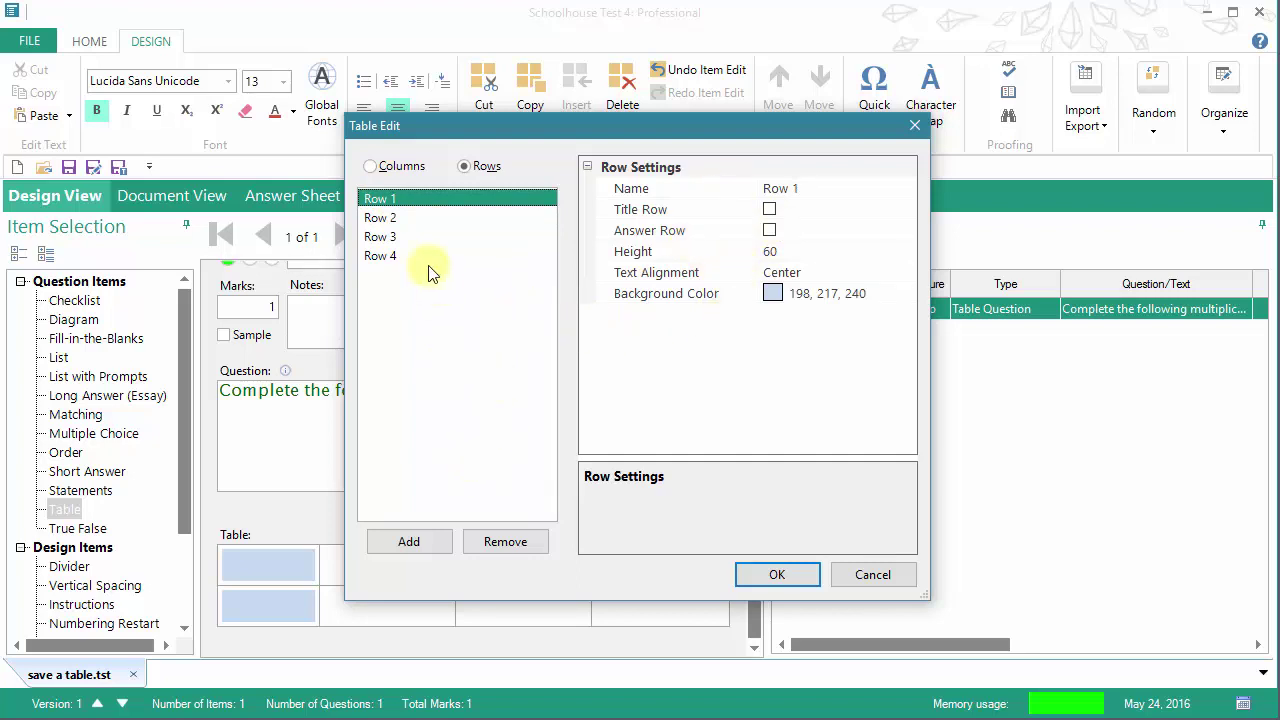
left_click(398, 168)
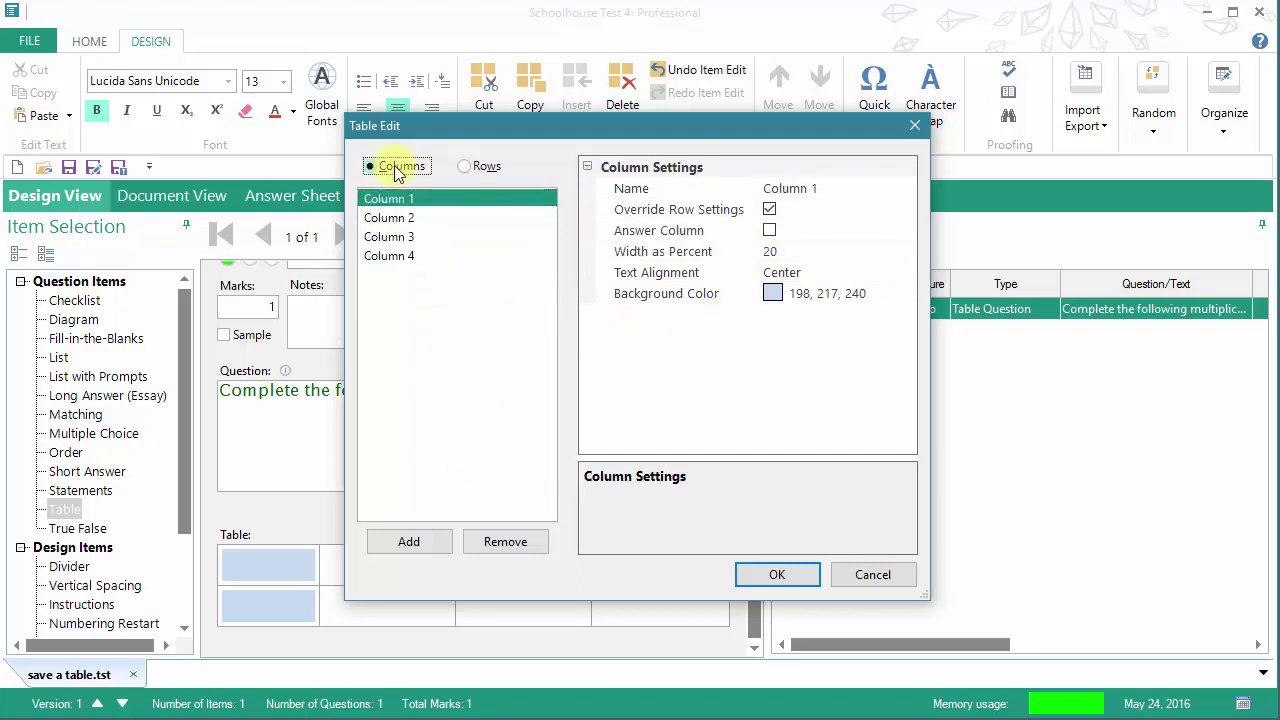
left_click(482, 166)
left_click(779, 578)
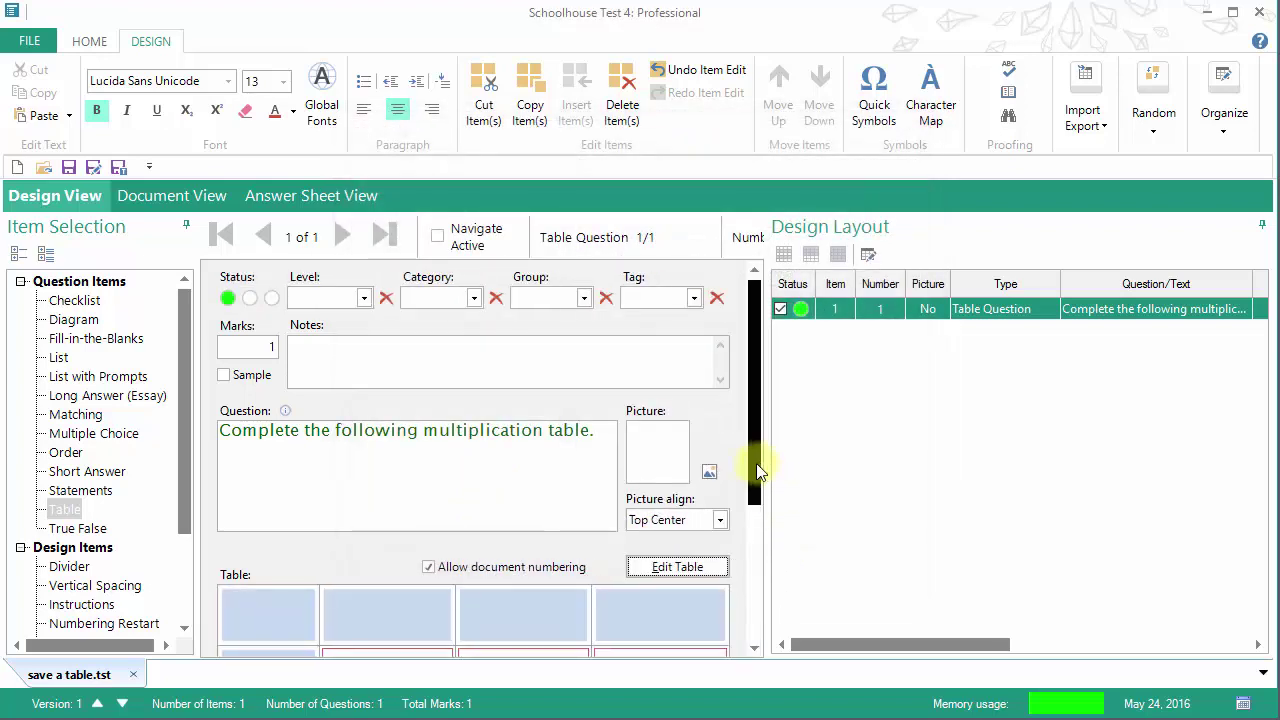
left_click_drag(760, 470, 760, 605)
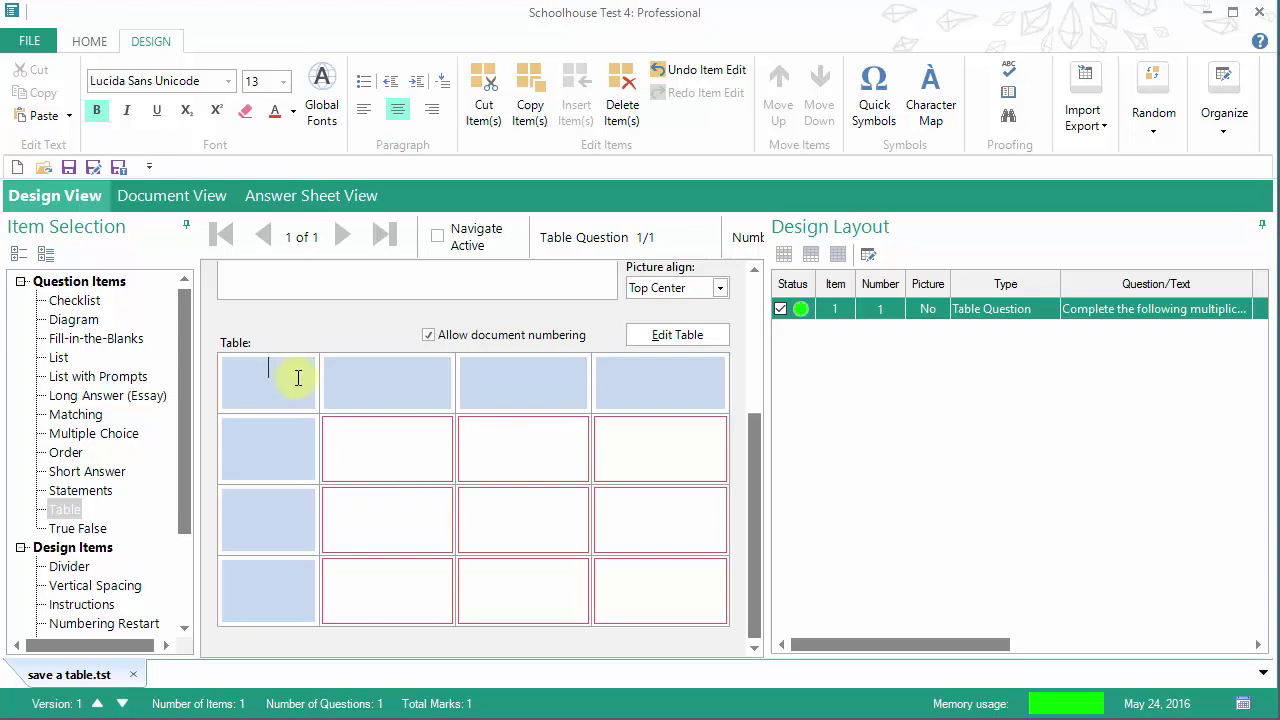
left_click(203, 196)
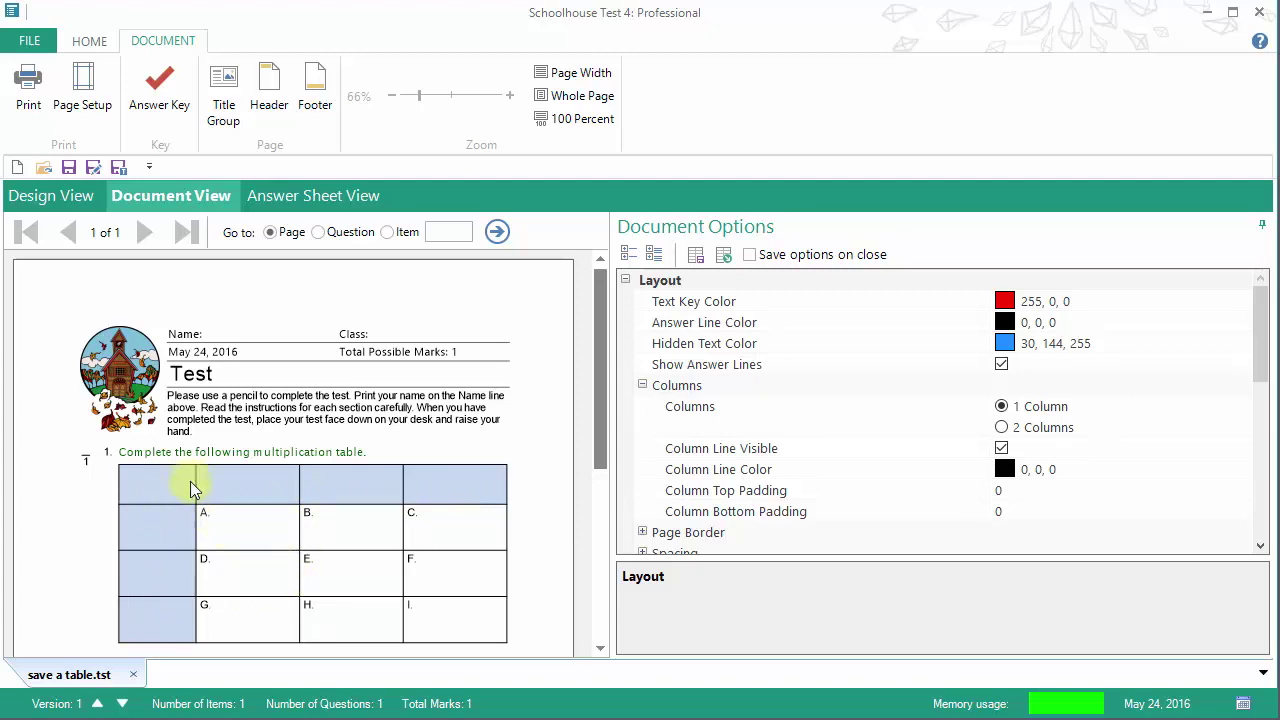
left_click(72, 201)
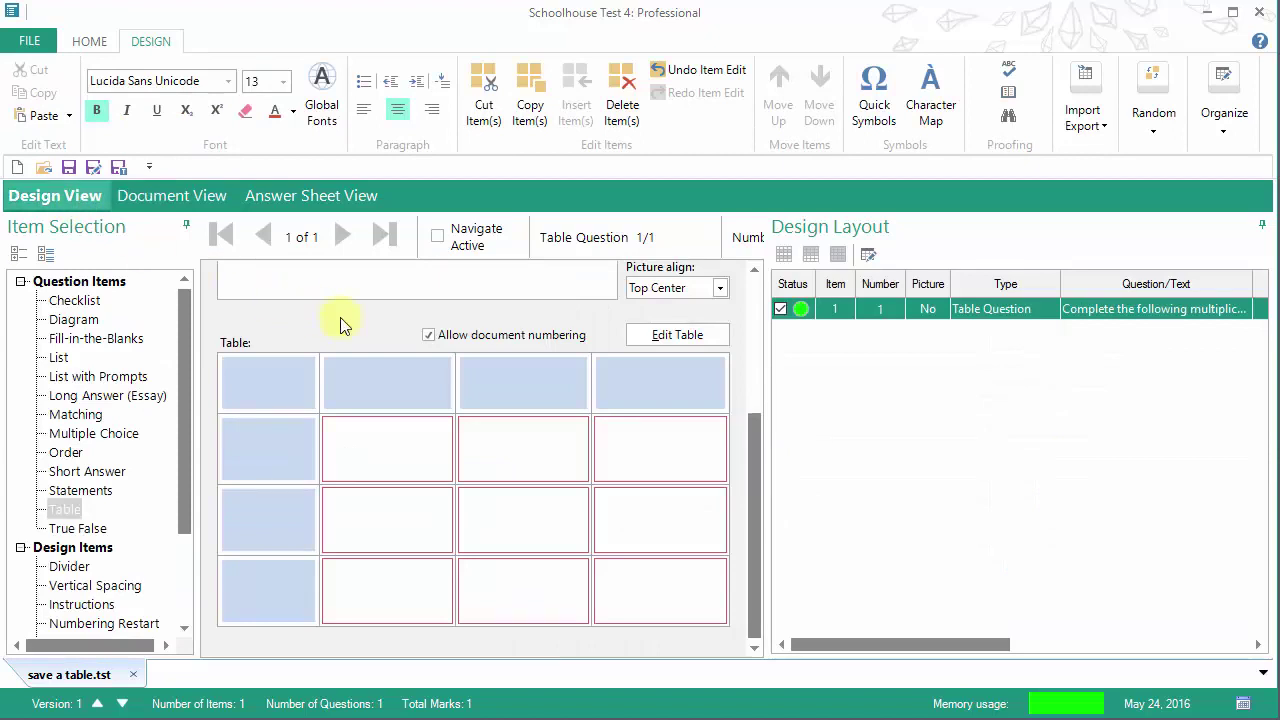
left_click(429, 336)
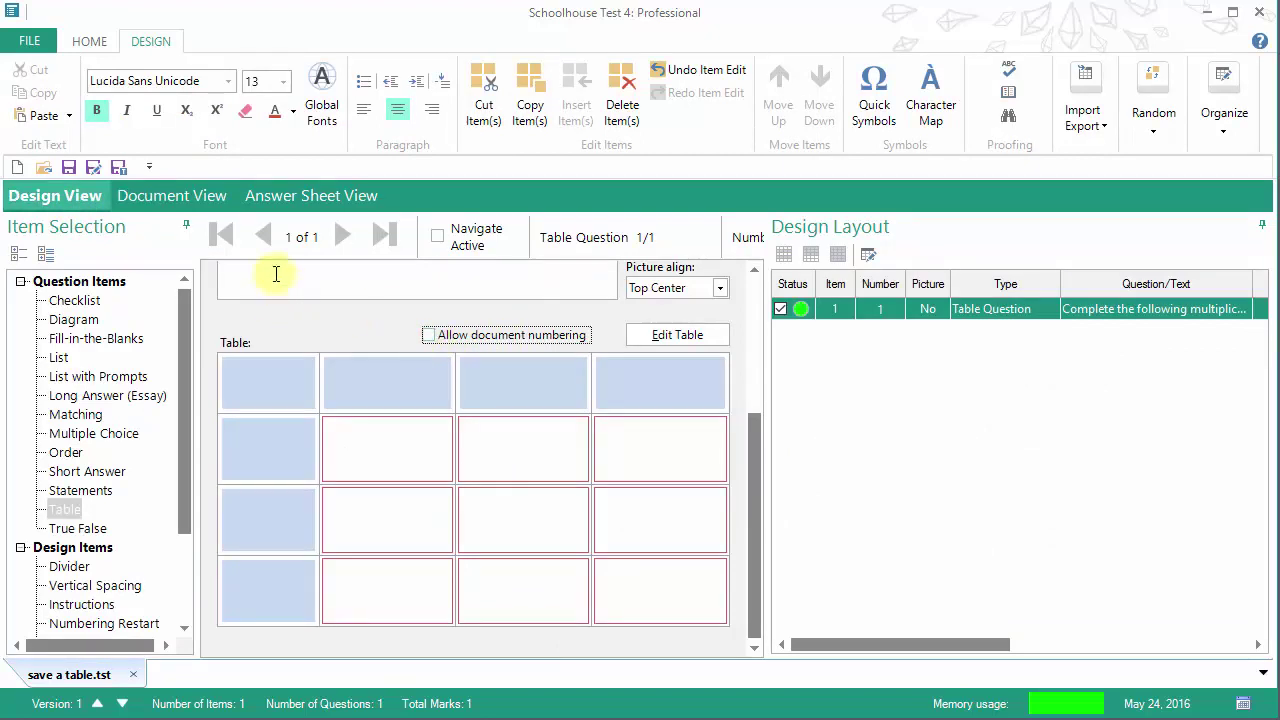
left_click(184, 199)
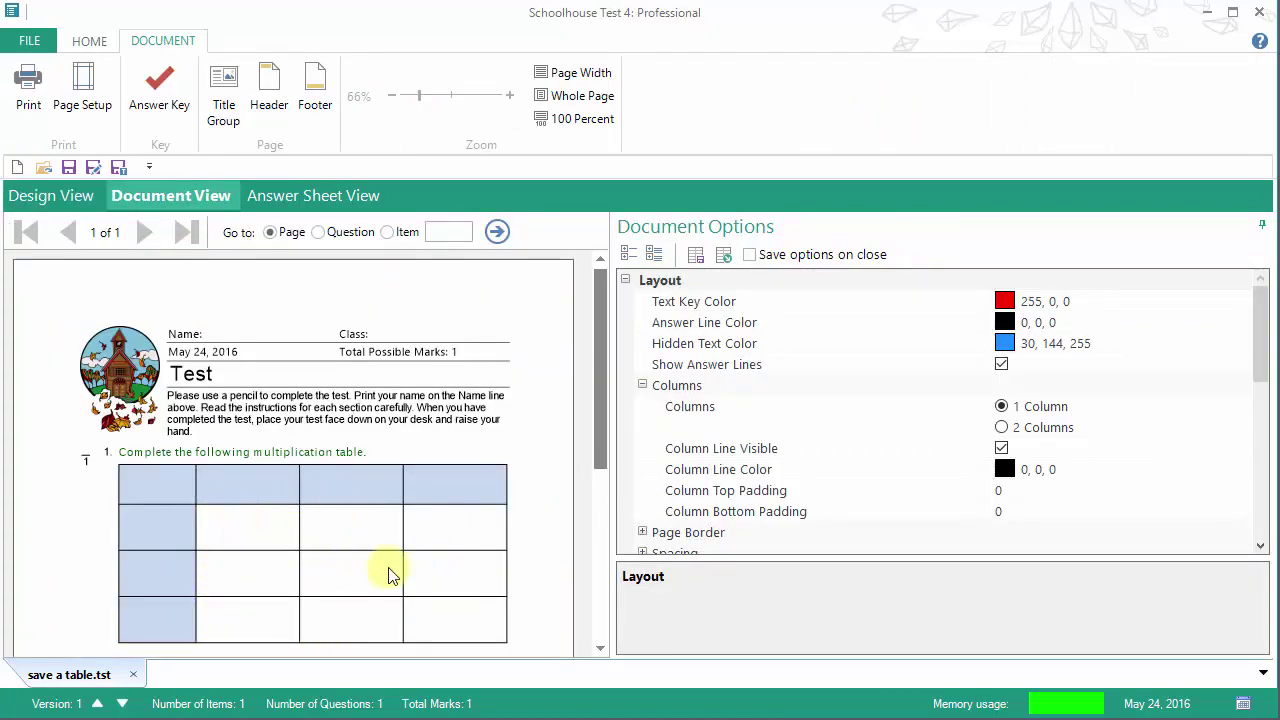
left_click(78, 197)
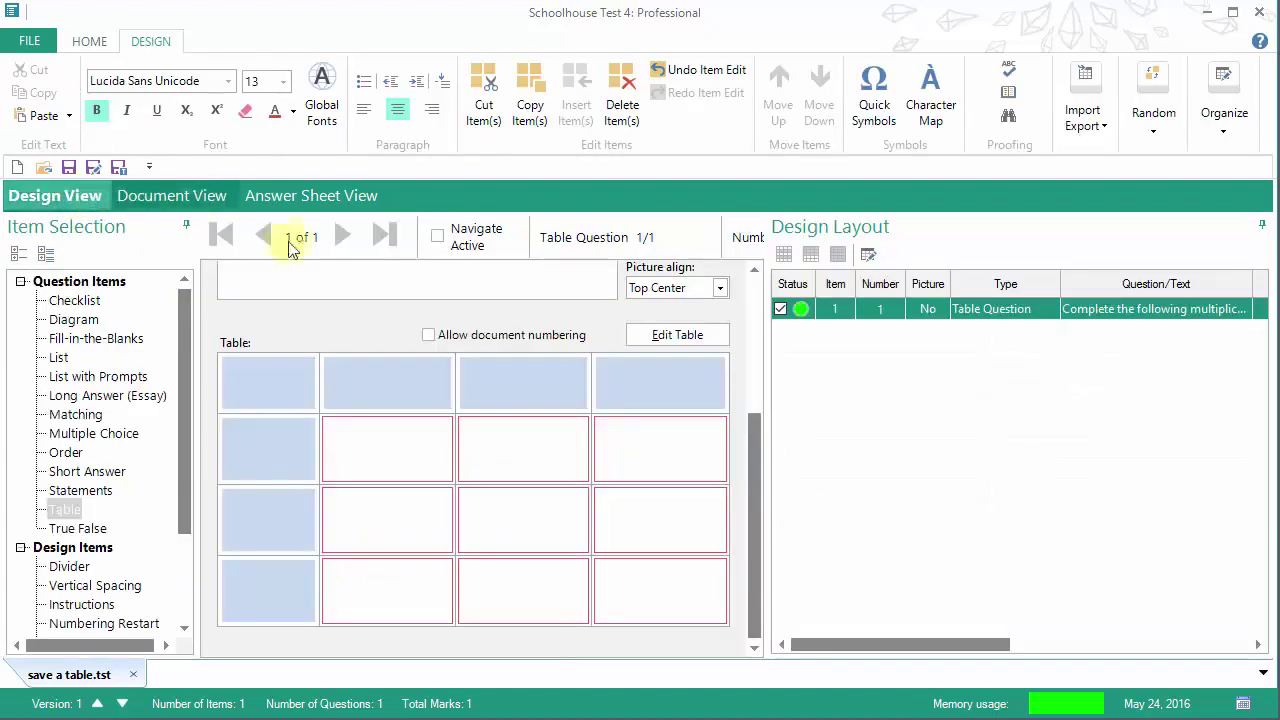
left_click(428, 336)
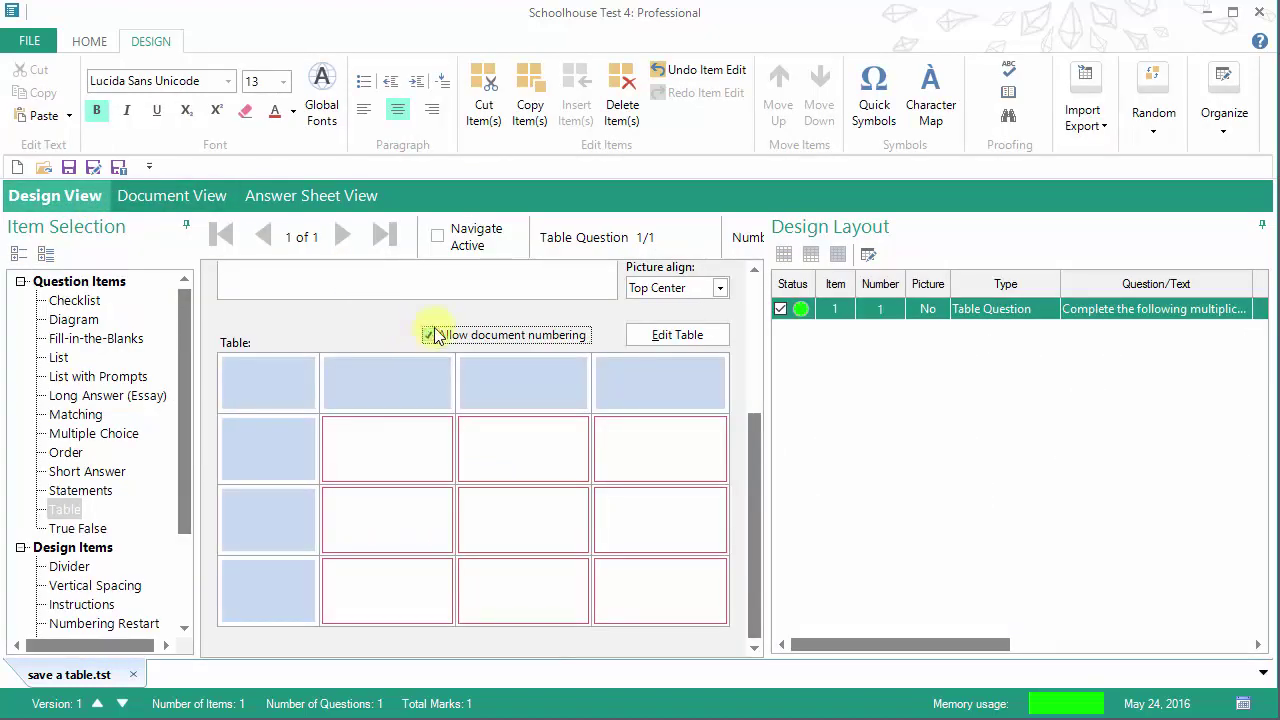
Type MULTIPLY in the top-left cell, then enter the header numbers and first products
left_click(276, 375)
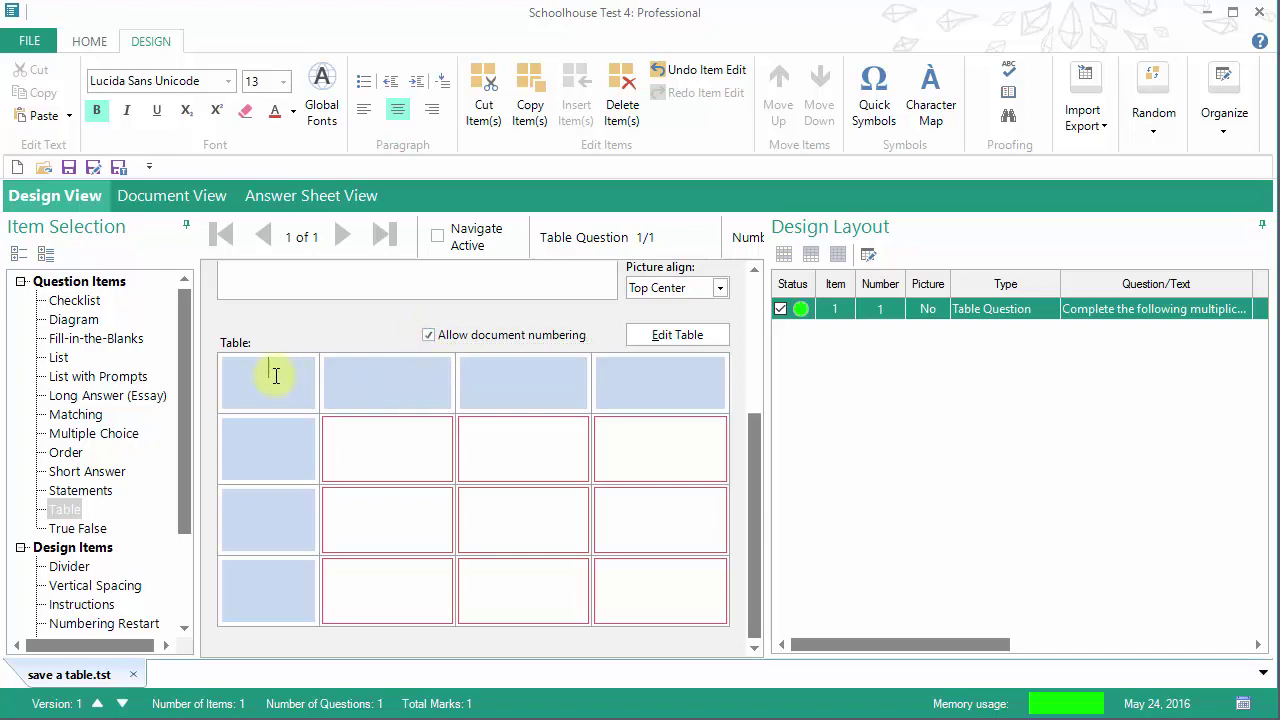
type("MULT")
type("IPLY")
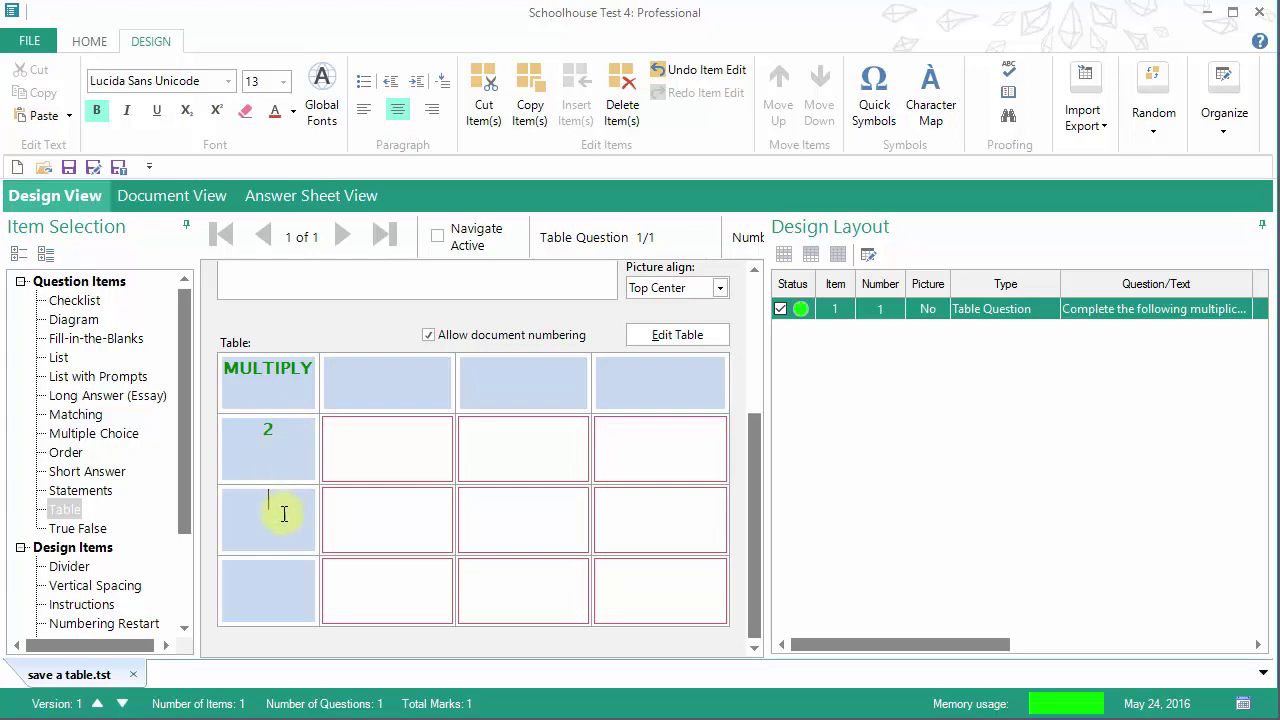
type("4")
type("6")
type("3")
type("5")
type("0")
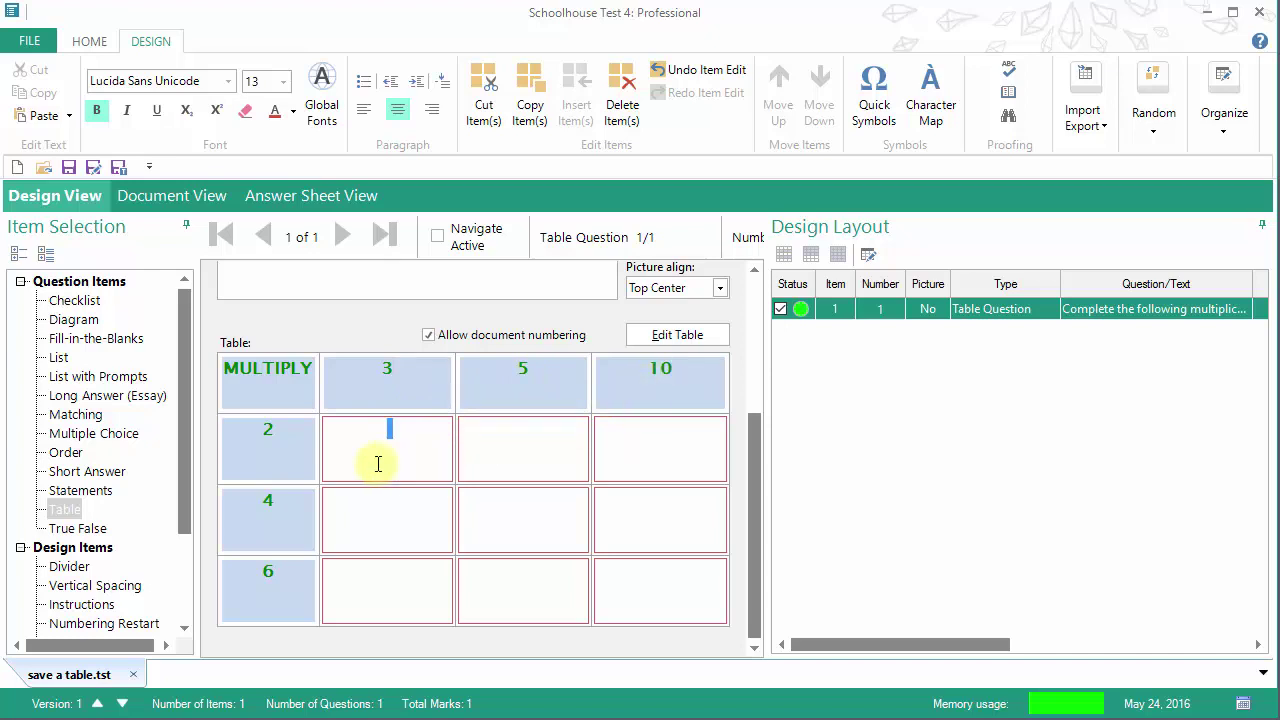
type("6")
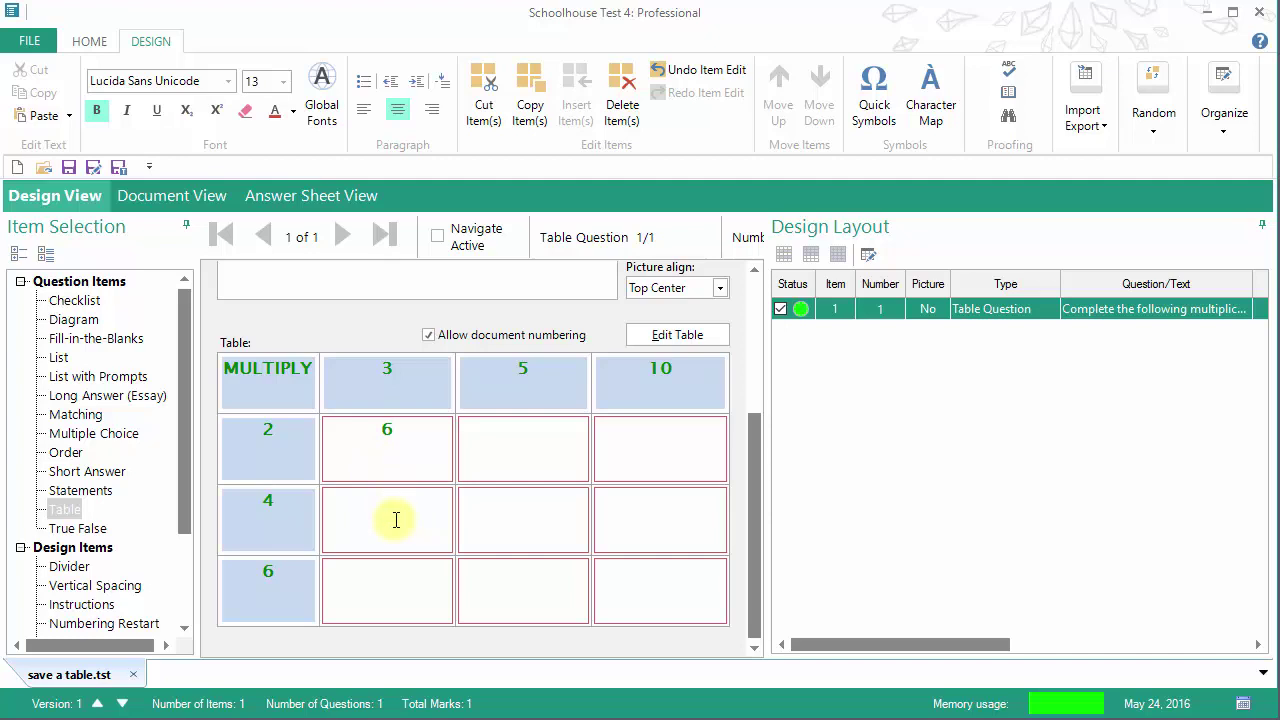
type("12")
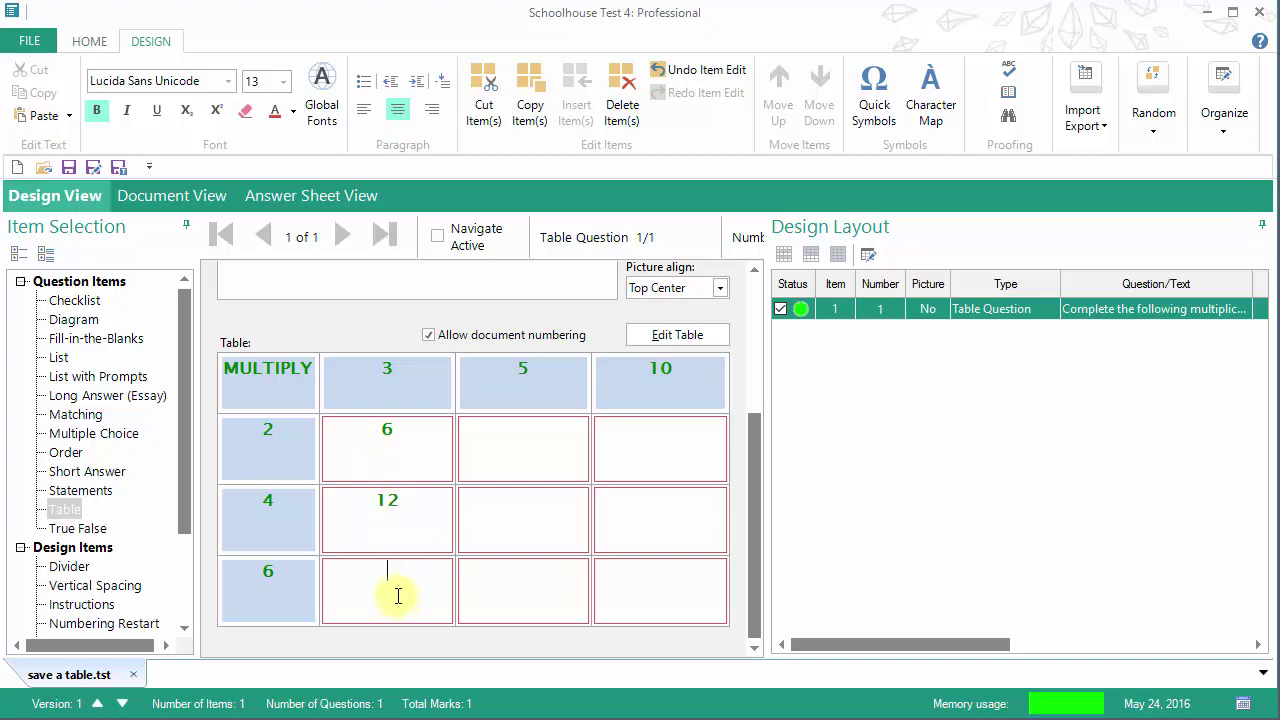
type("18")
Fill the 5 column with 10, 20, 30 and the 10 column with 20, 40, 60
left_click(524, 441)
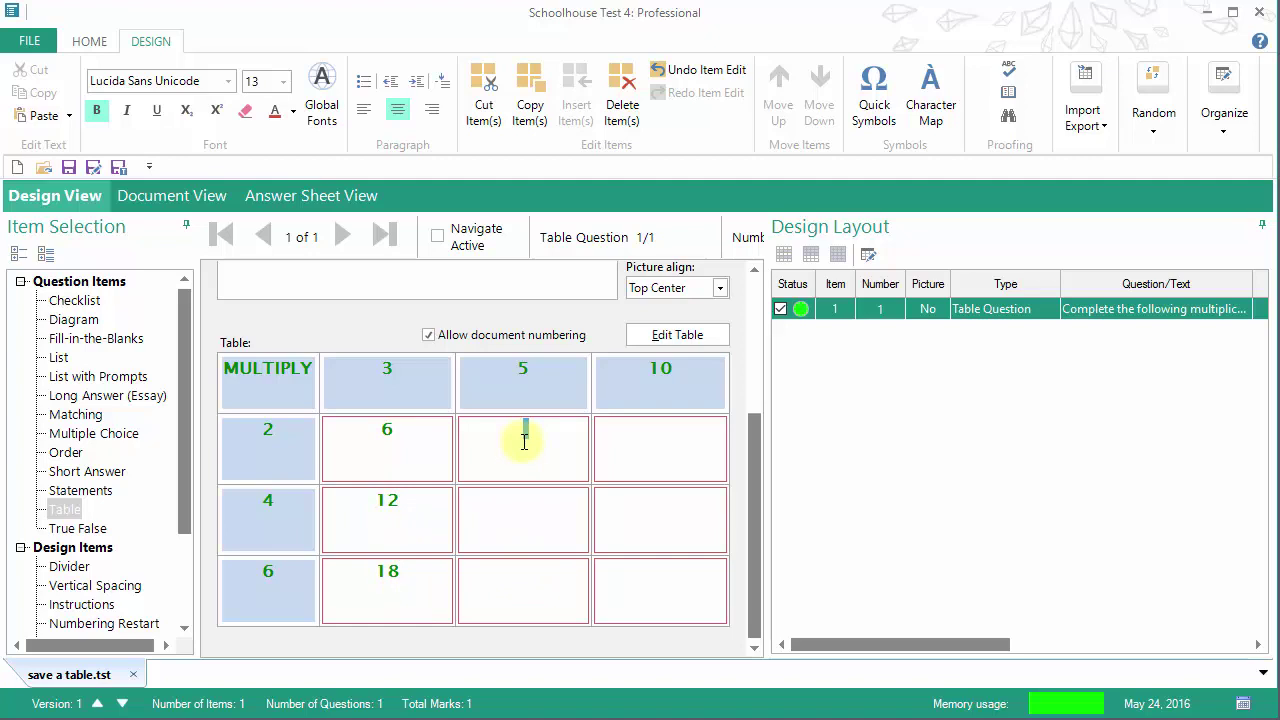
type("10")
left_click(525, 511)
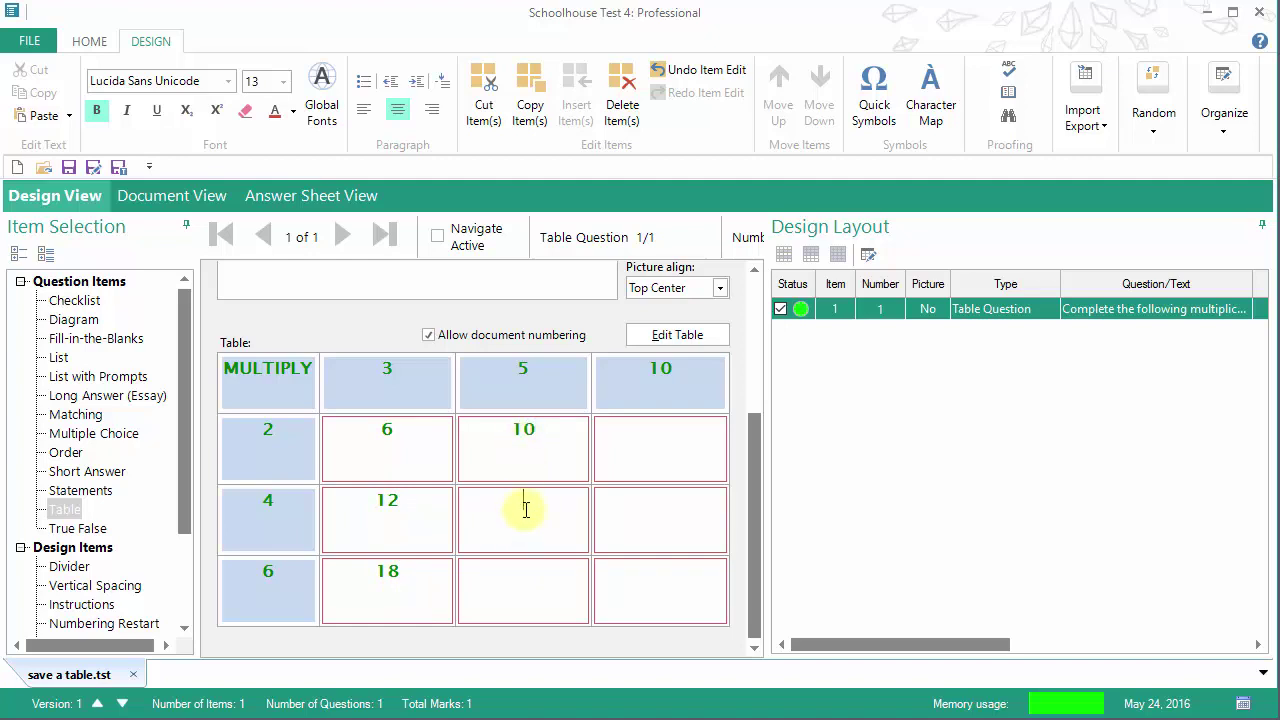
type("20")
left_click(524, 590)
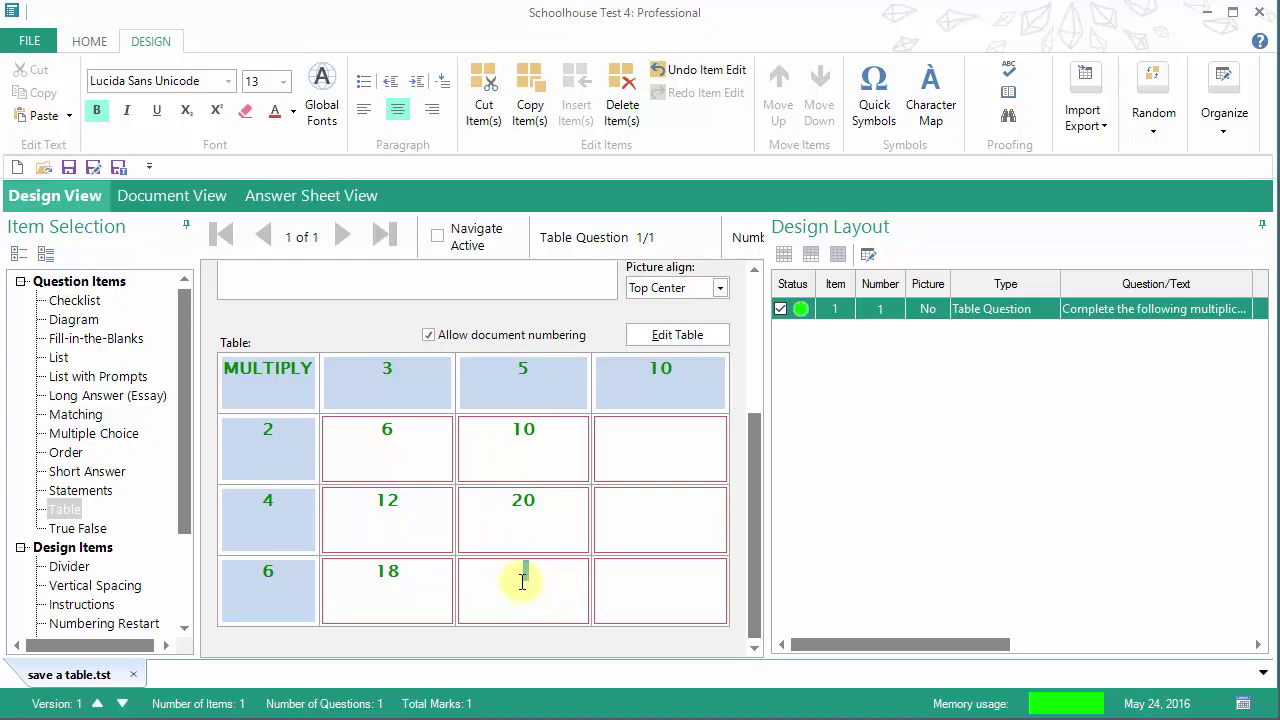
type("30")
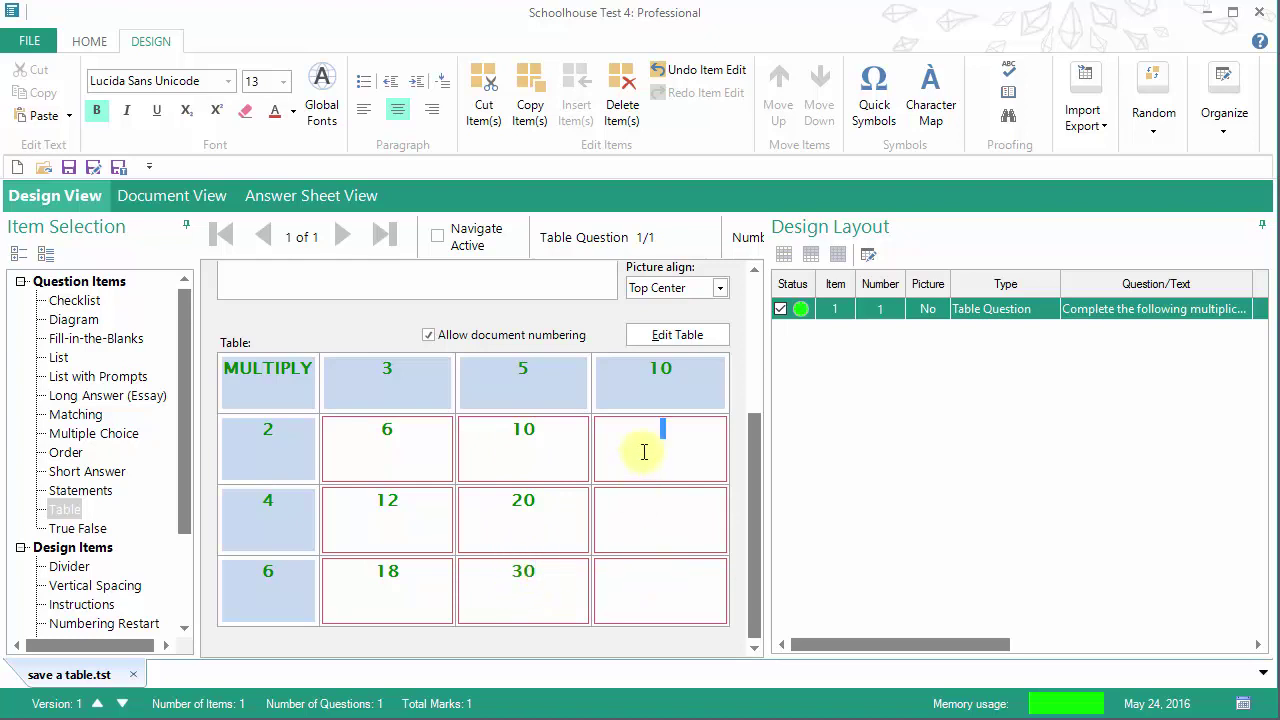
type("20")
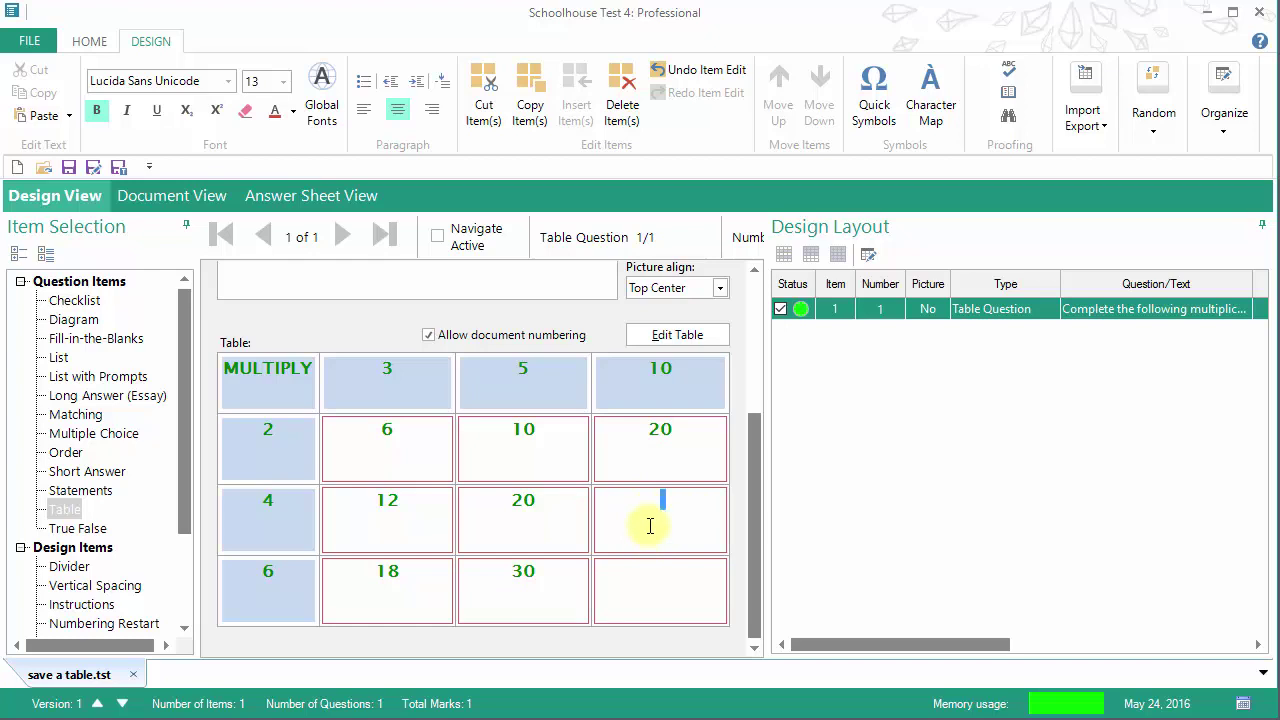
type("40")
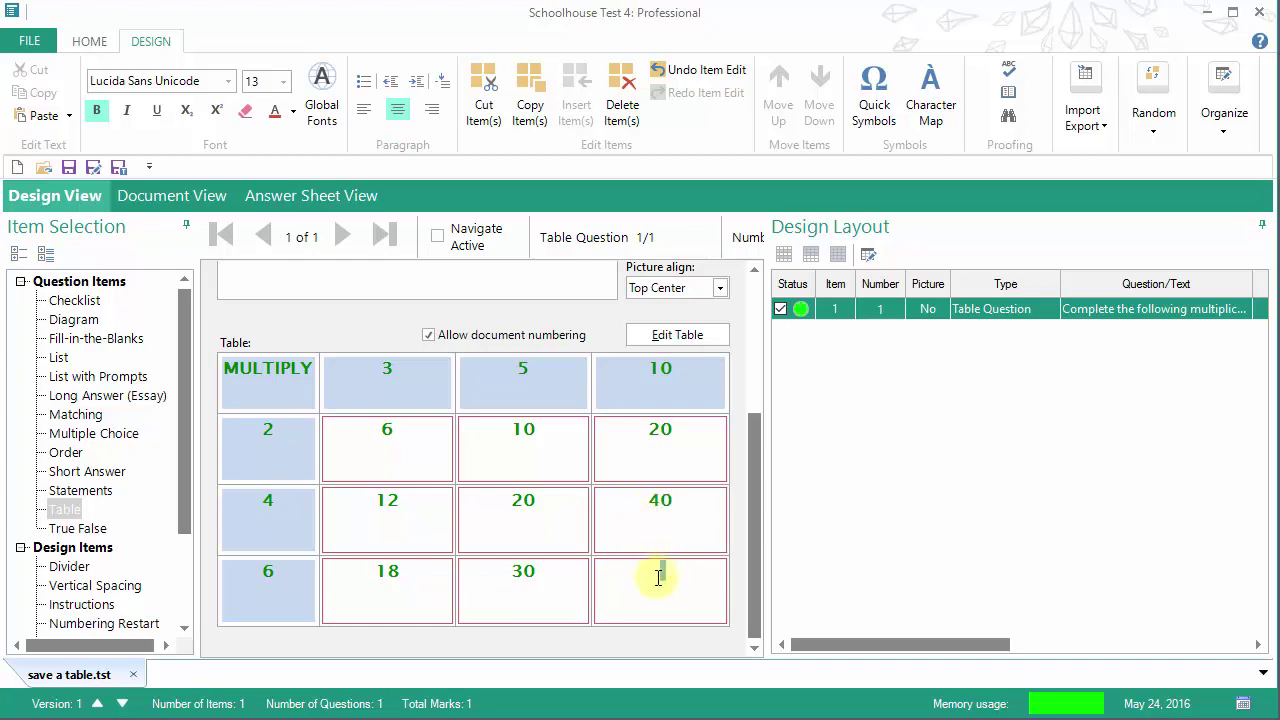
type("60")
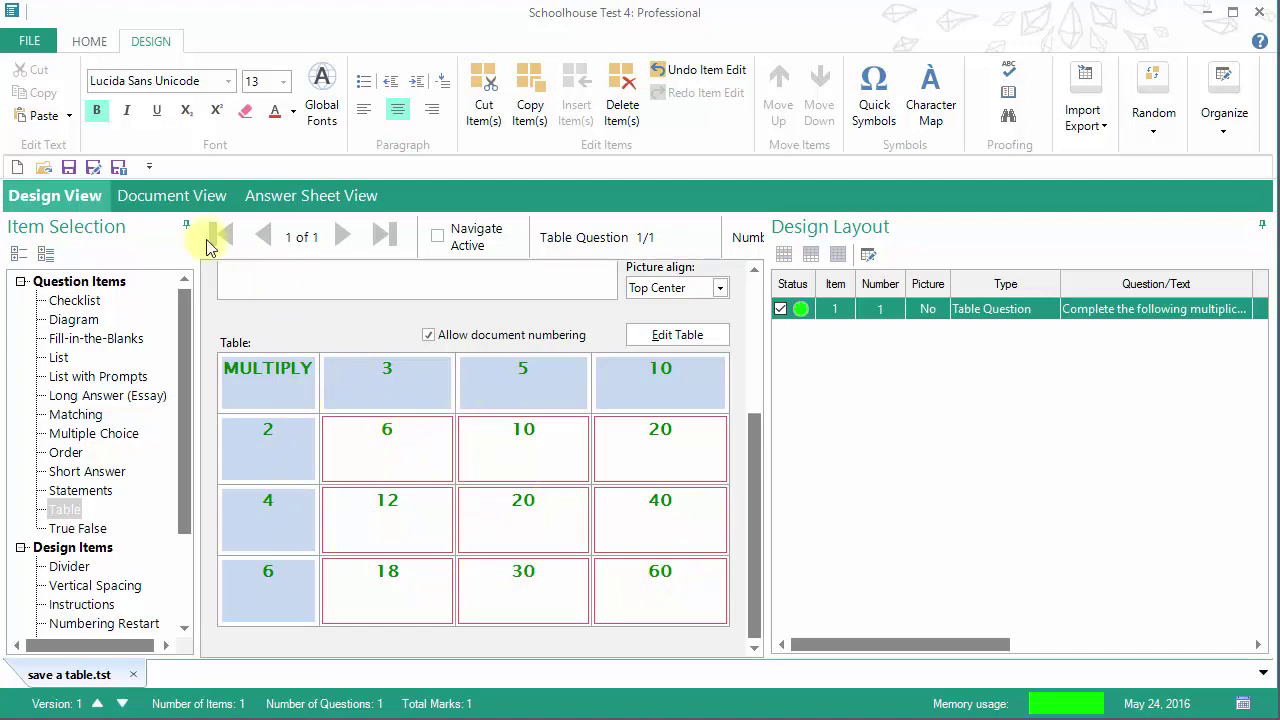
Preview the test with the red answer key on, then return to Design View editing
left_click(181, 190)
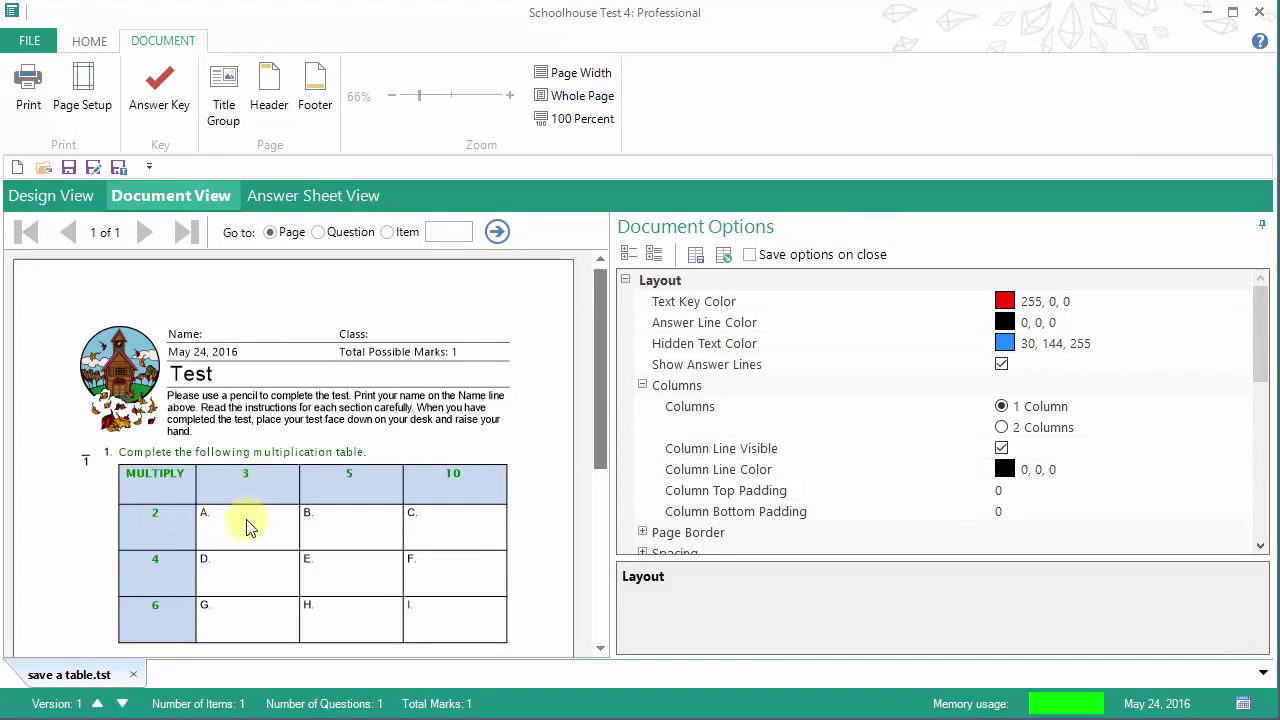
left_click(151, 91)
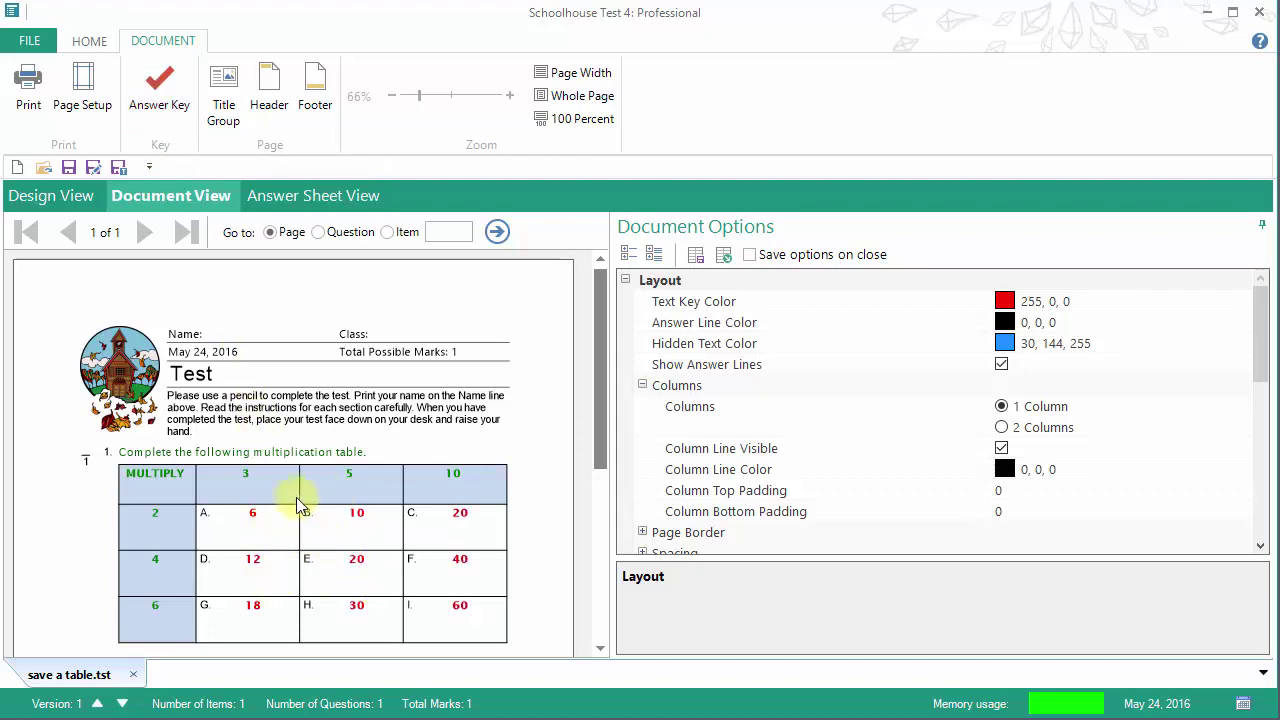
left_click(50, 195)
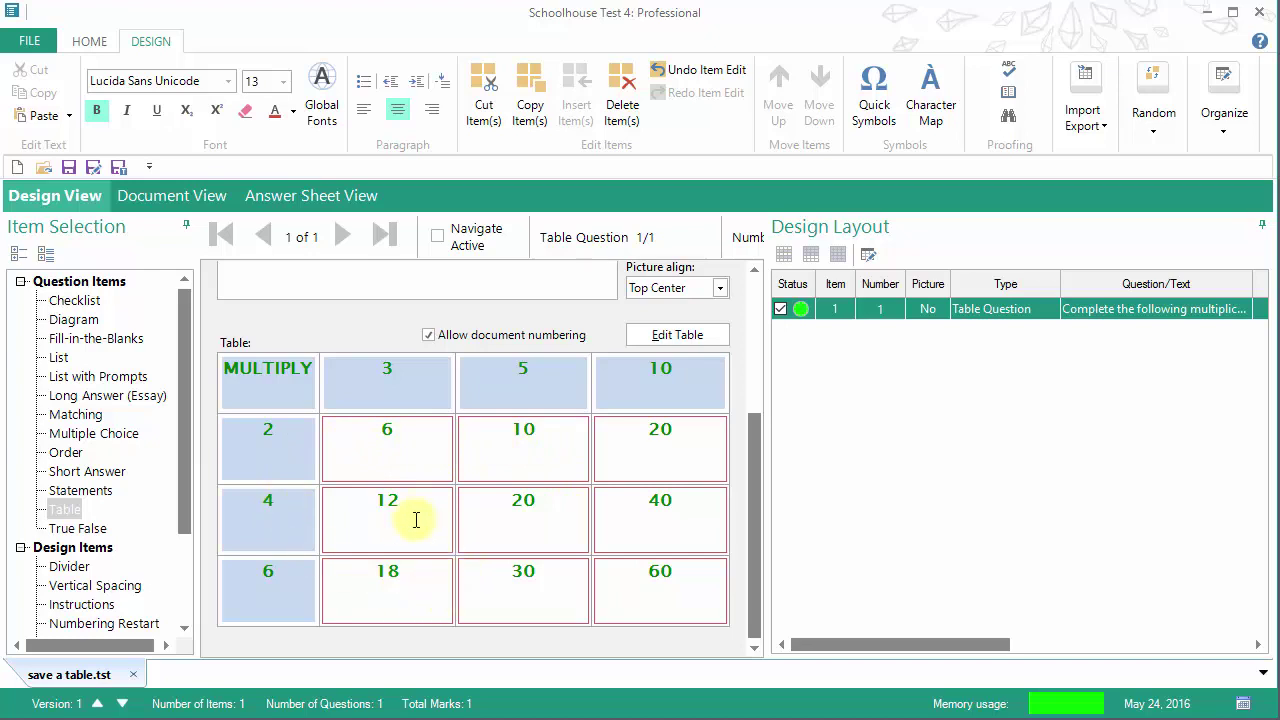
double_click(377, 502)
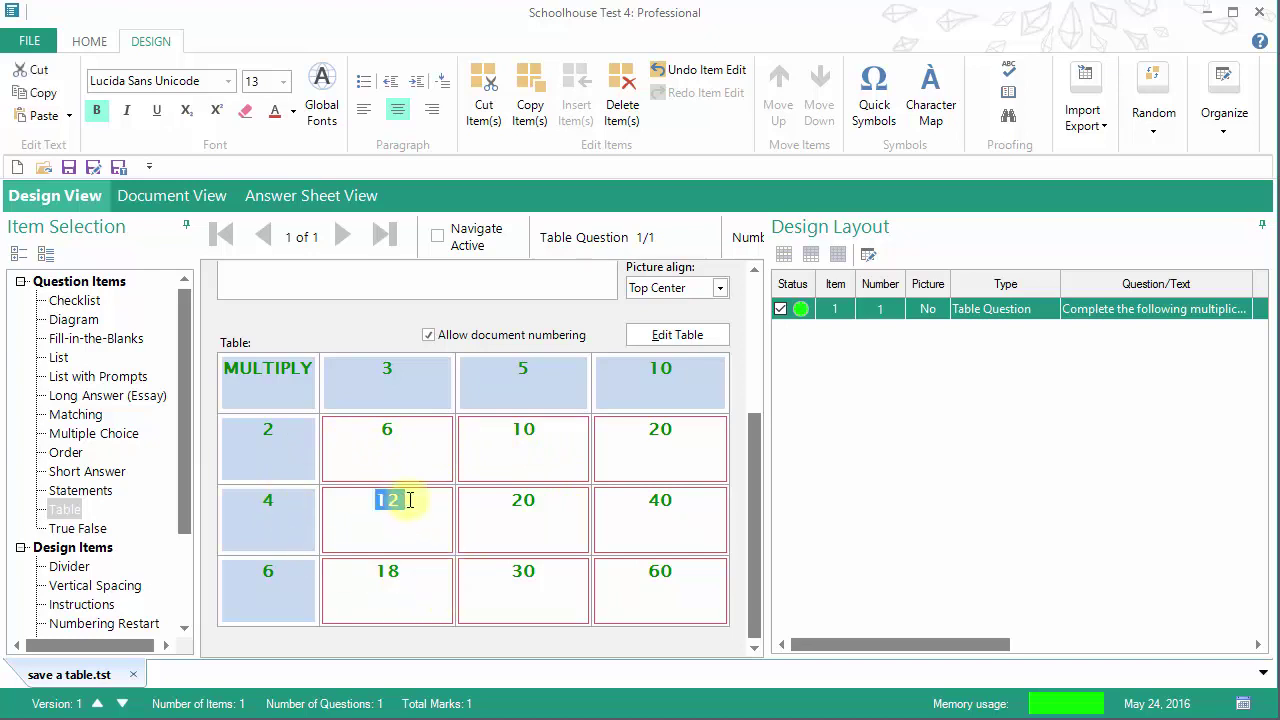
key("Left")
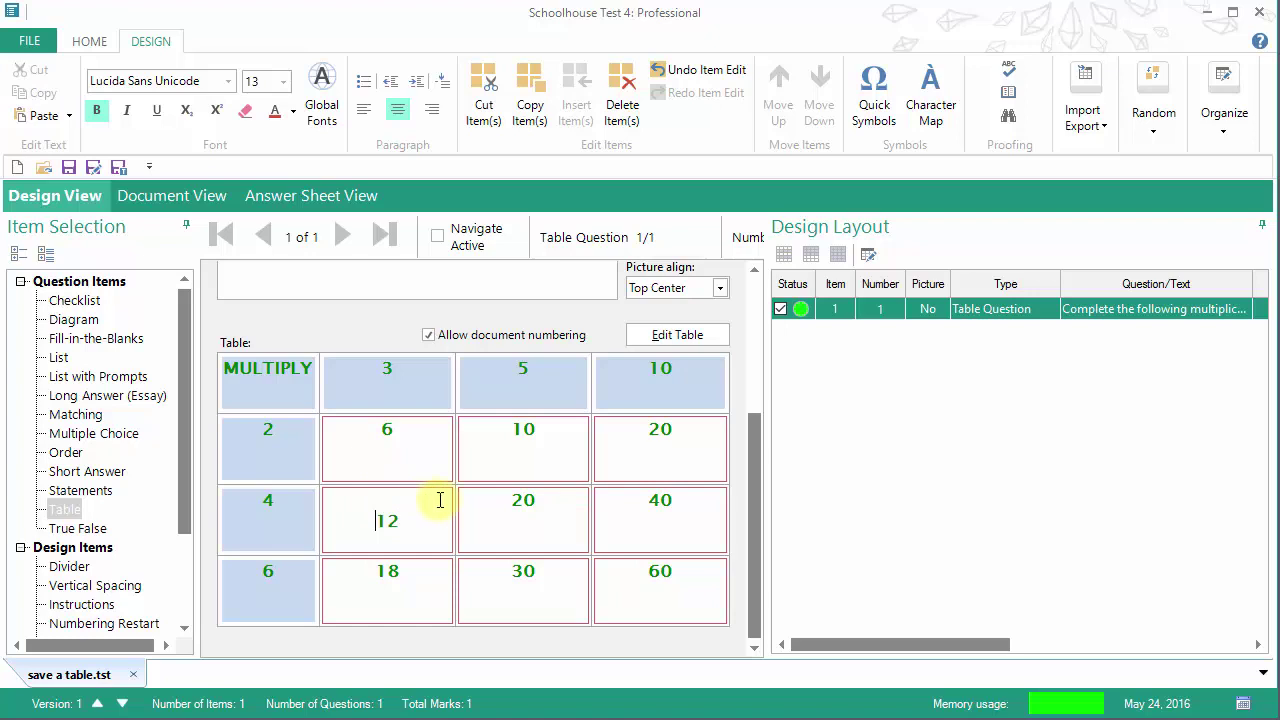
key("Return")
double_click(384, 430)
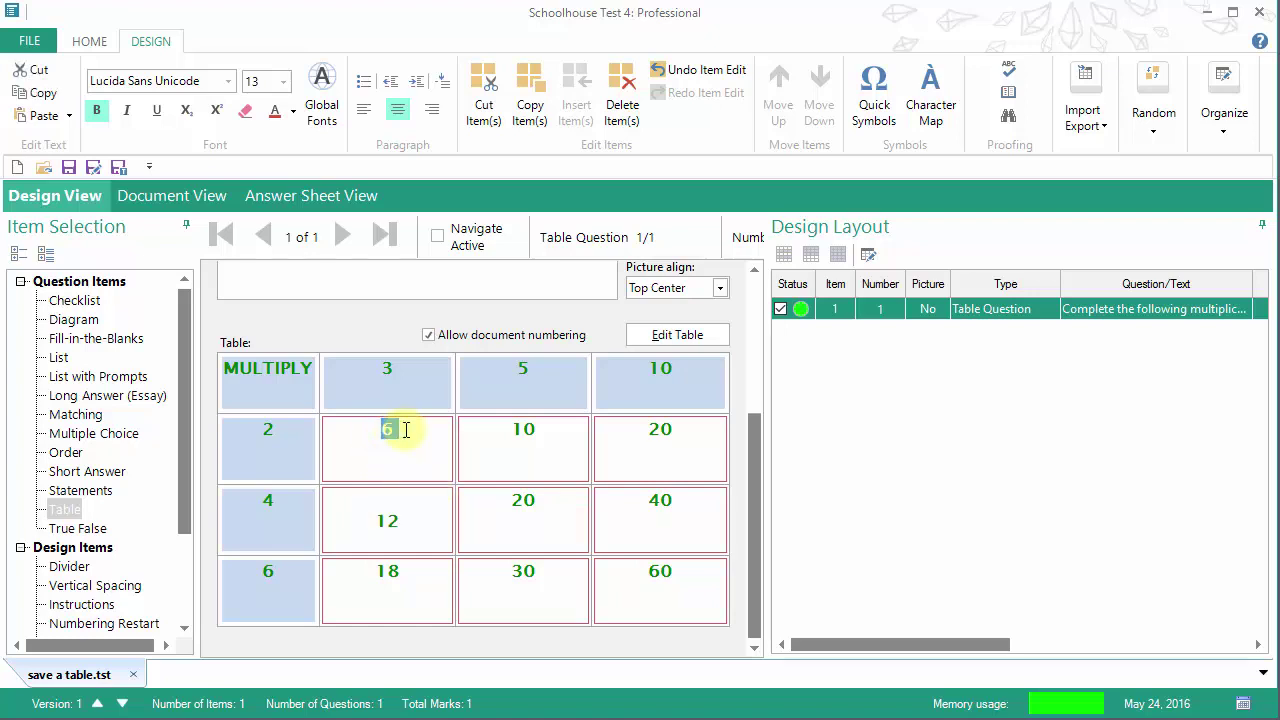
key("Left")
key("Return")
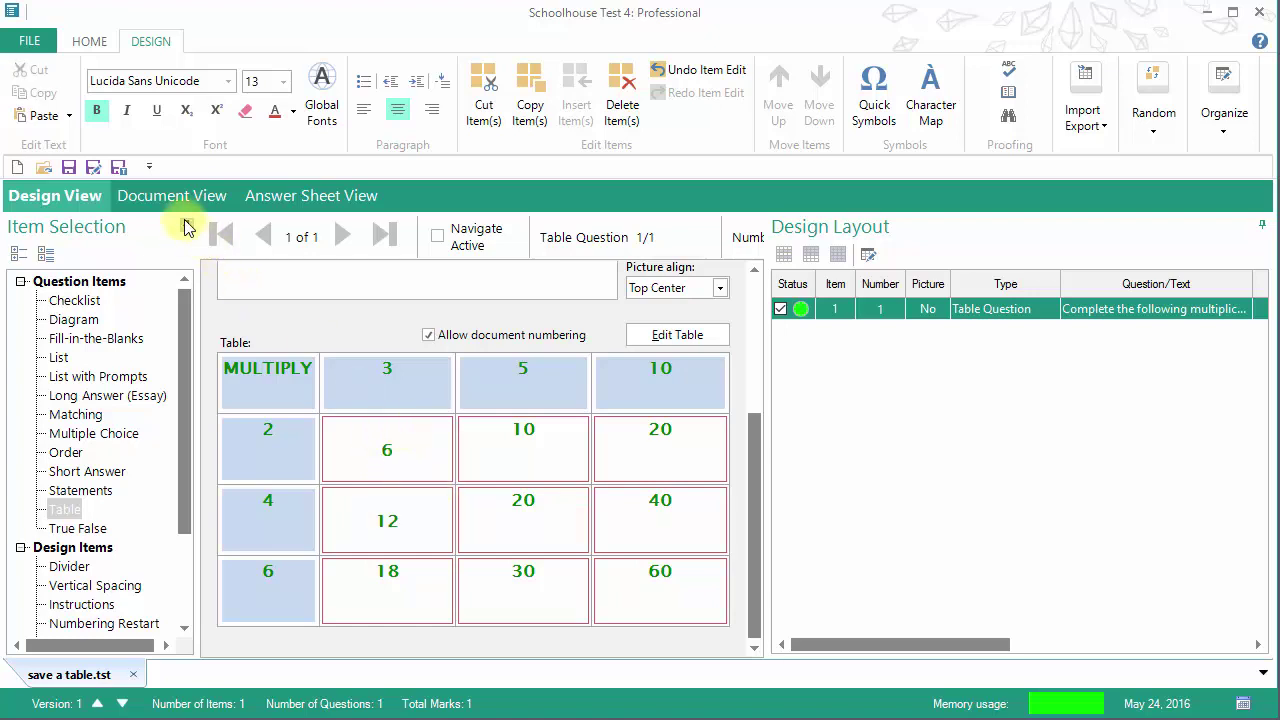
left_click(183, 192)
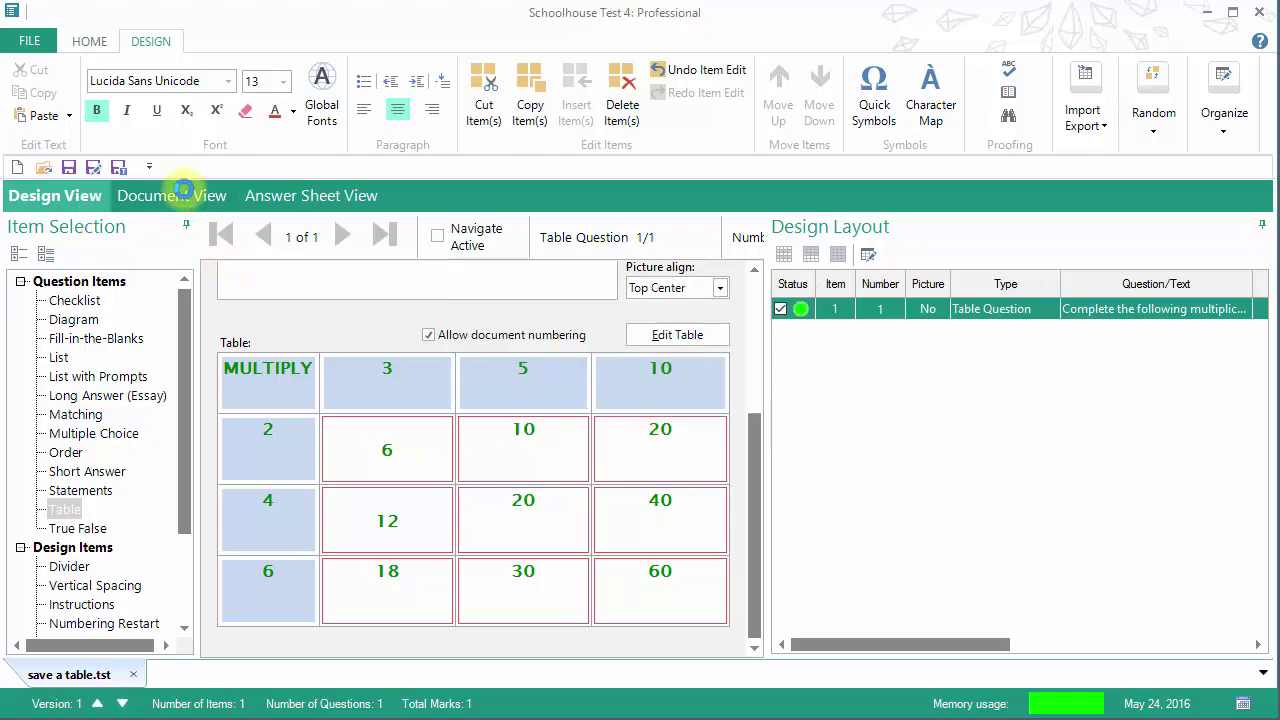
left_click(82, 195)
left_click_drag(374, 449, 410, 440)
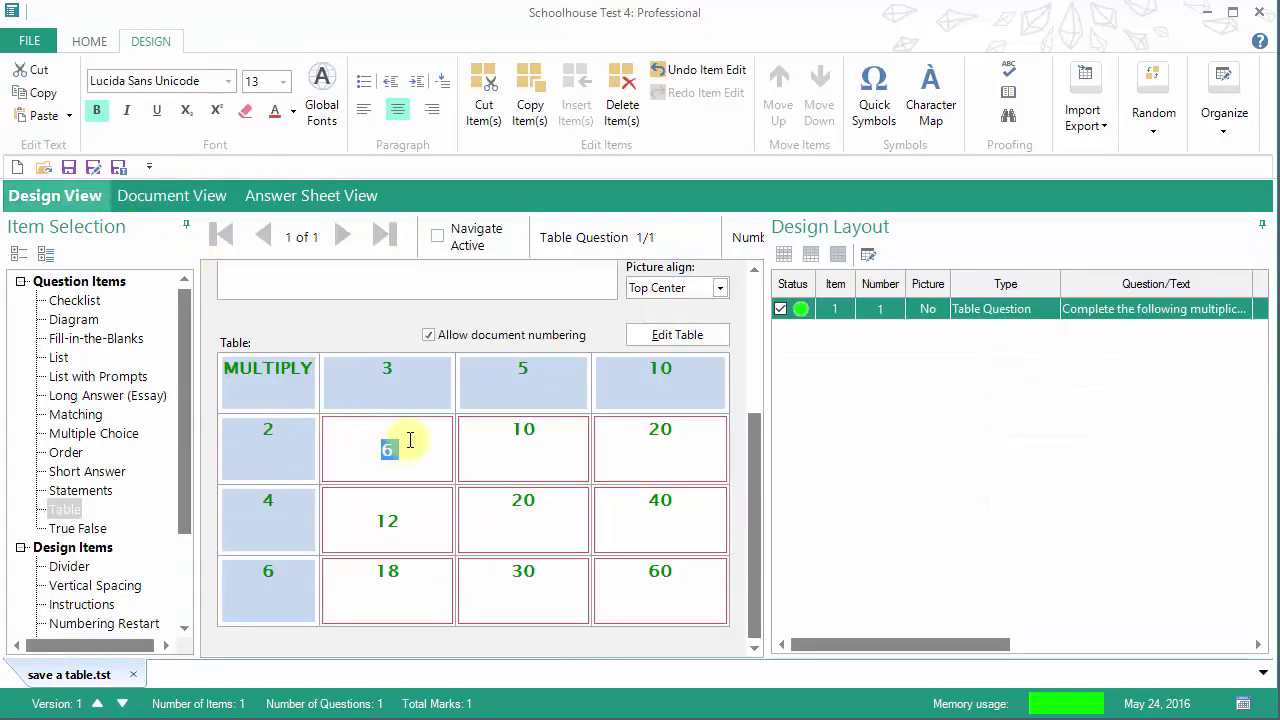
key("Left")
key("BackSpace")
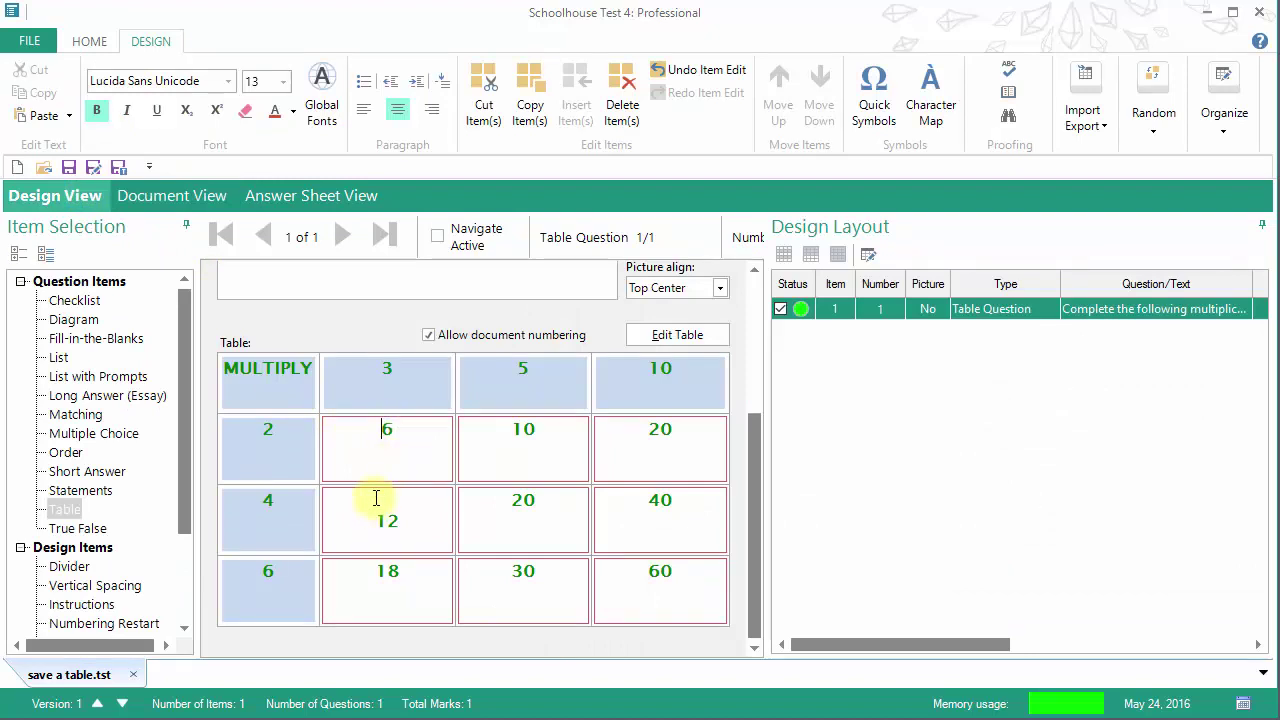
left_click(372, 518)
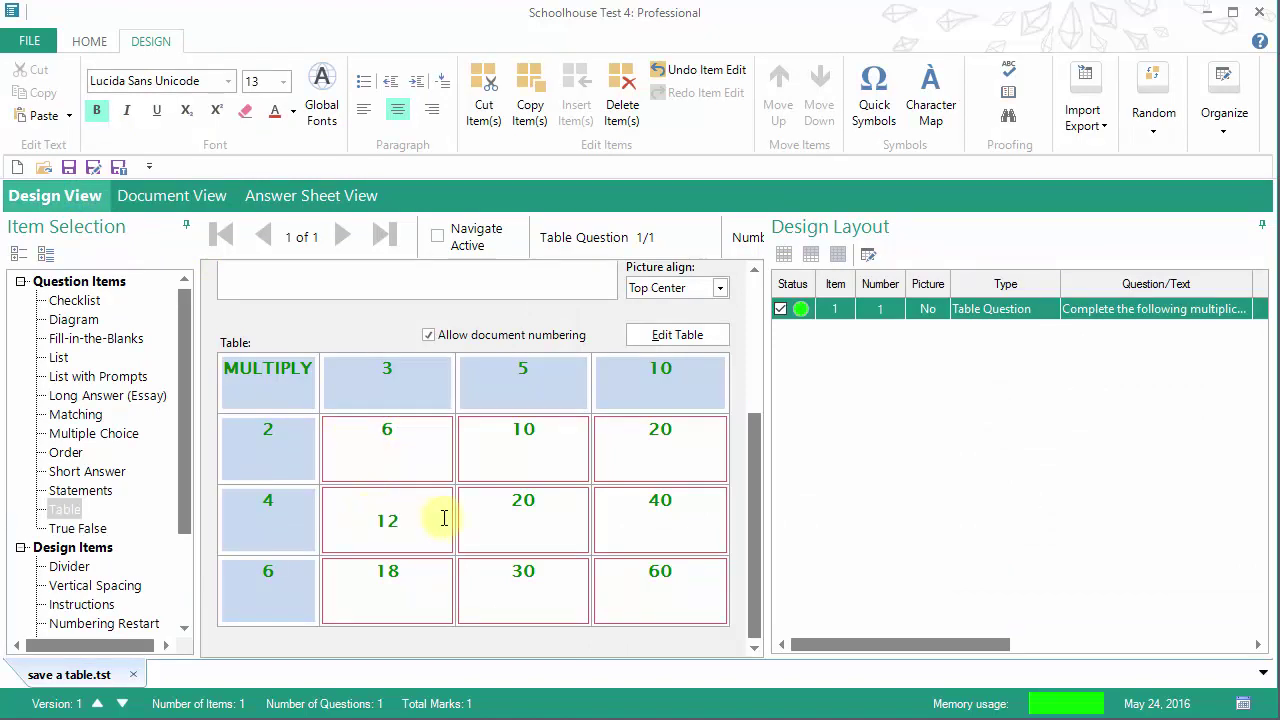
key("BackSpace")
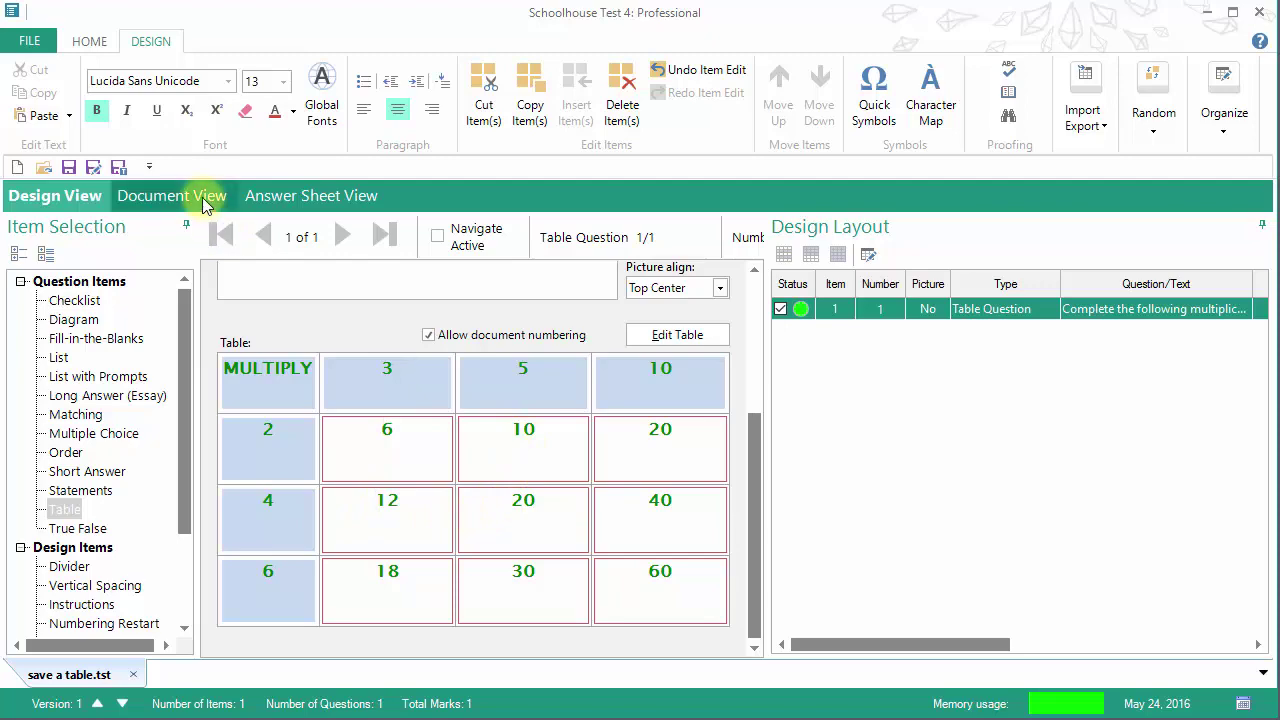
Preview the test in Document View, trying 2 columns before settling on 1 column
left_click(204, 201)
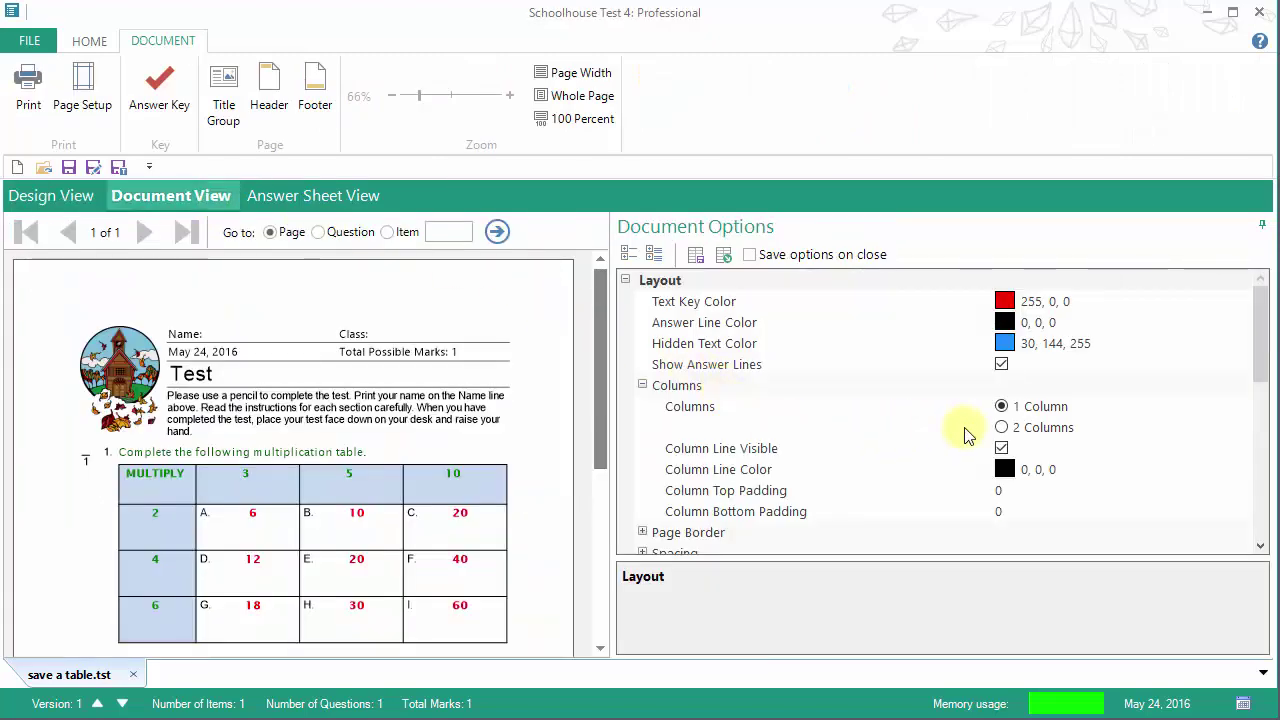
left_click(1002, 427)
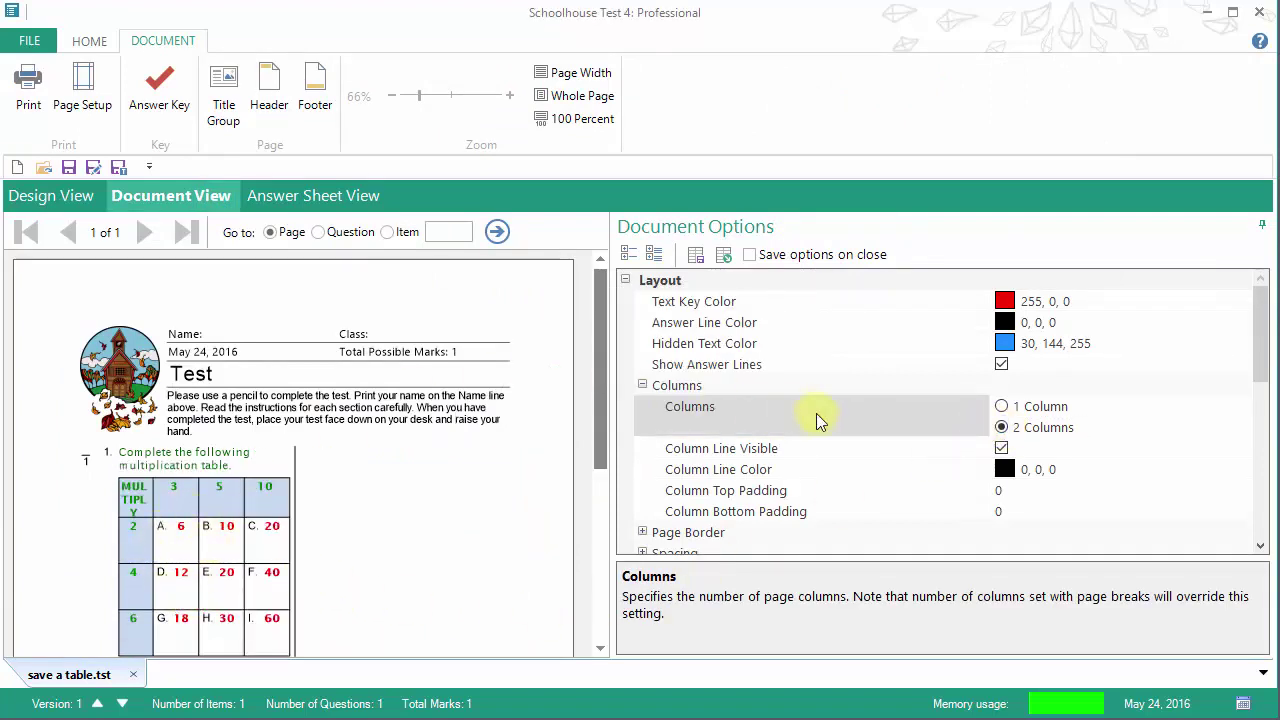
left_click(1001, 406)
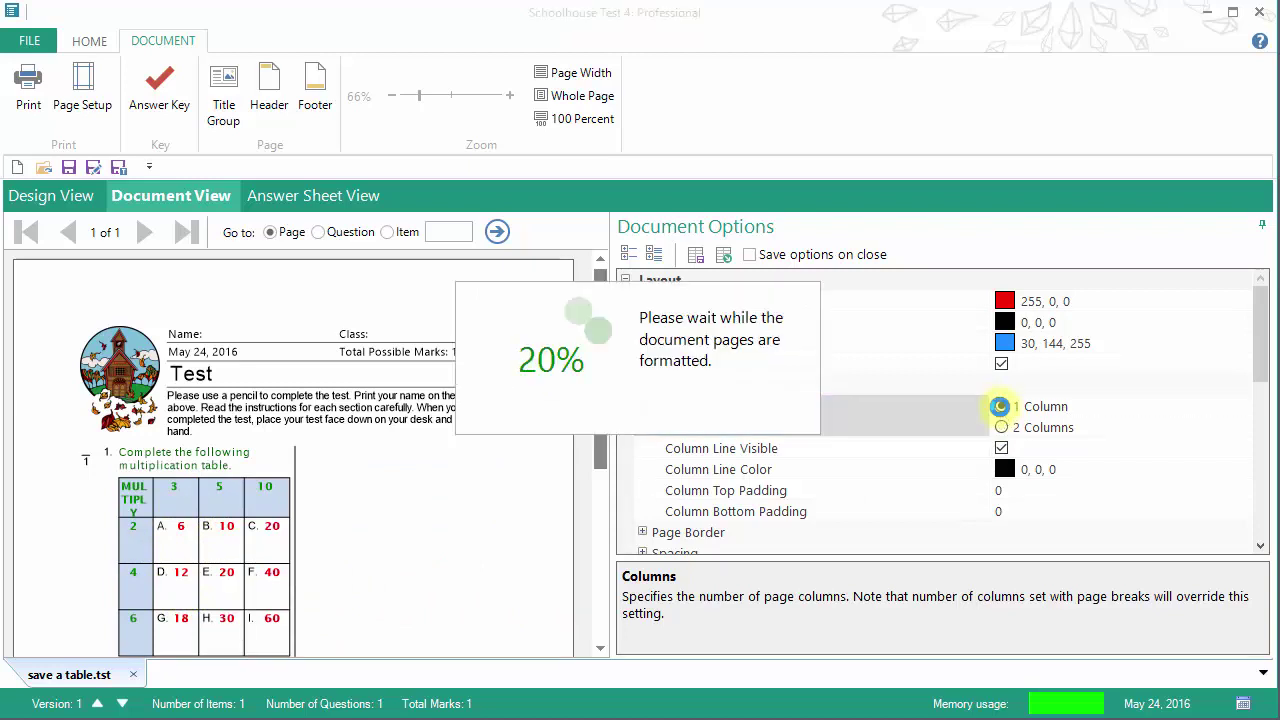
Show the red answers on the Answer Sheet View, then return to the Document View test page
left_click(308, 195)
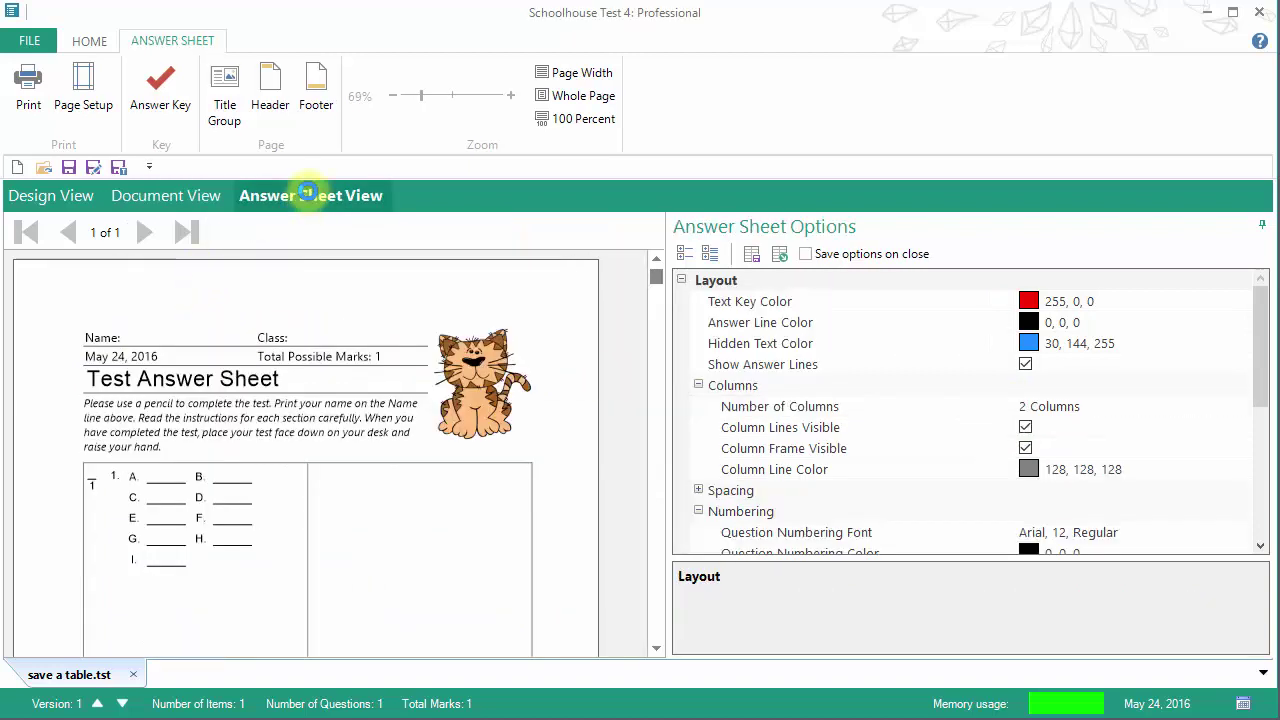
left_click(157, 112)
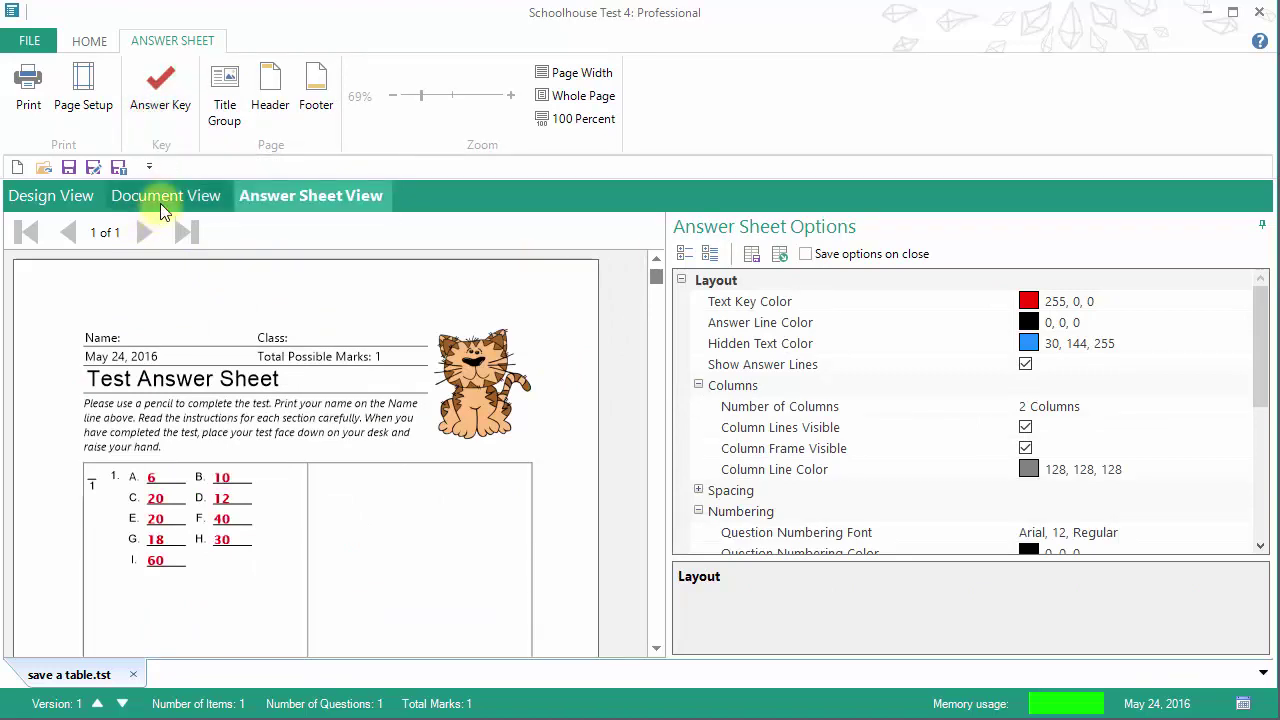
left_click(160, 187)
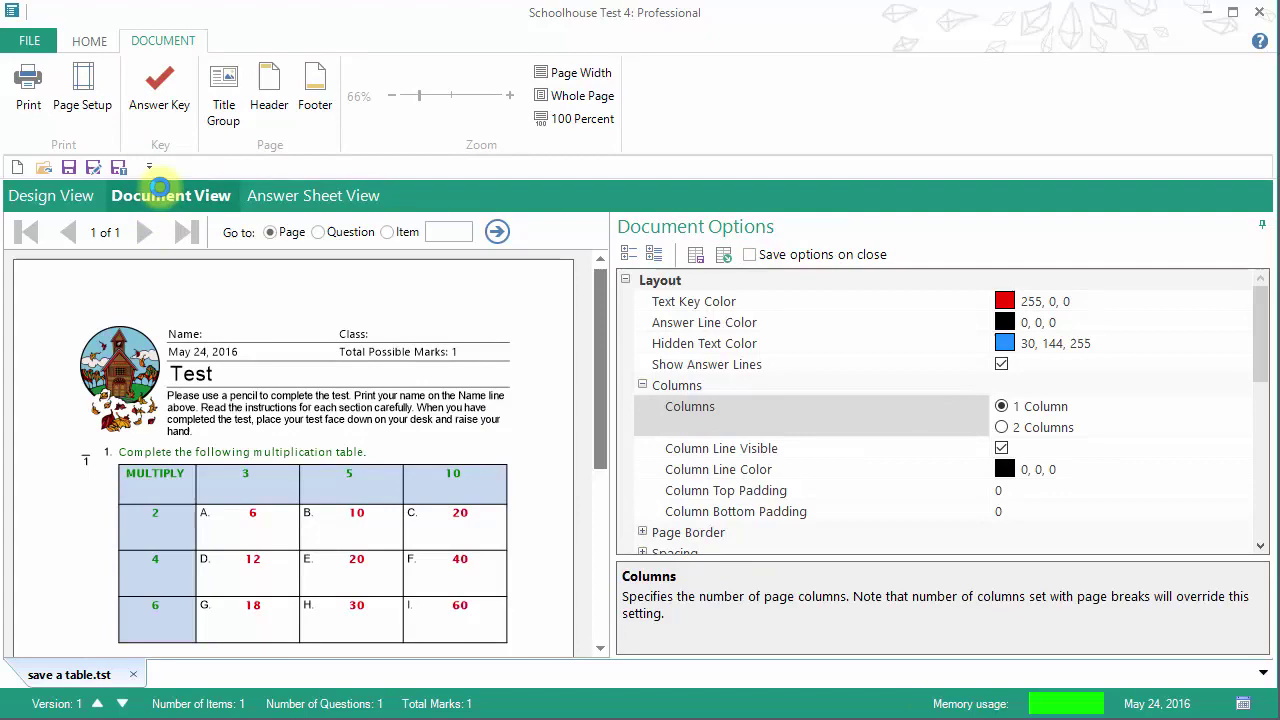
Return to the table question in Design View and show the HOME help and support commands
left_click(84, 198)
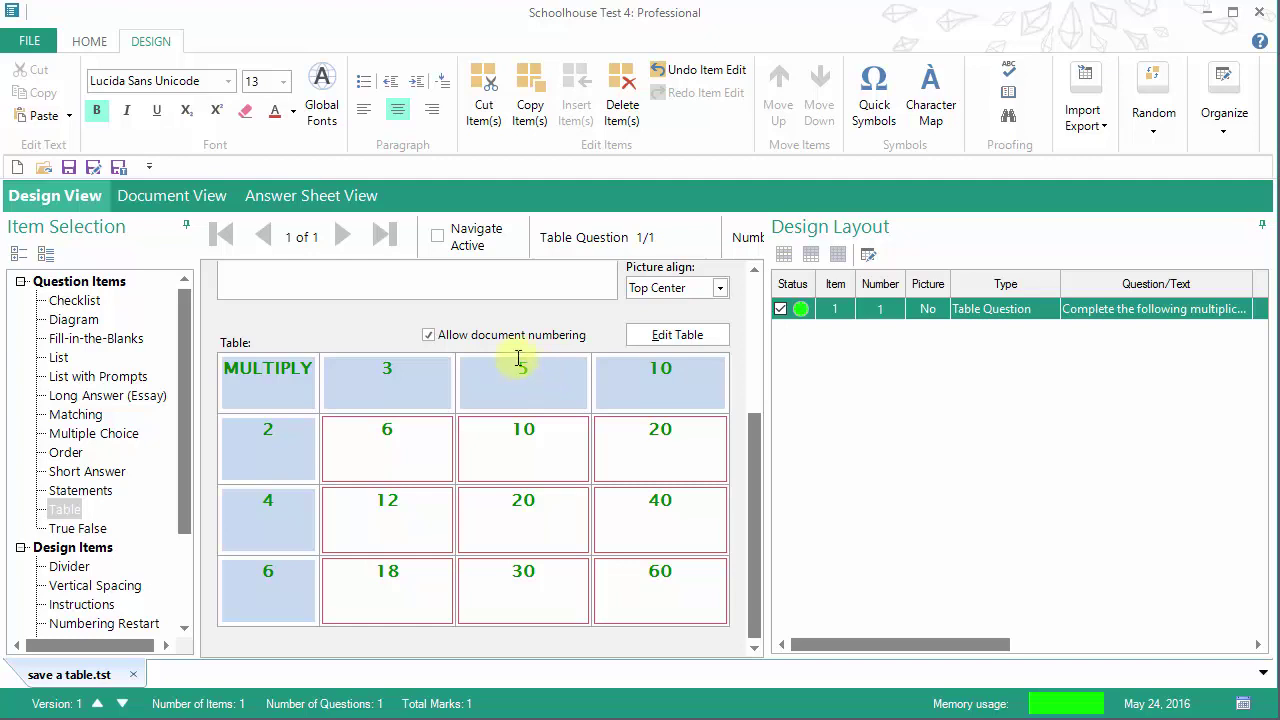
left_click(90, 44)
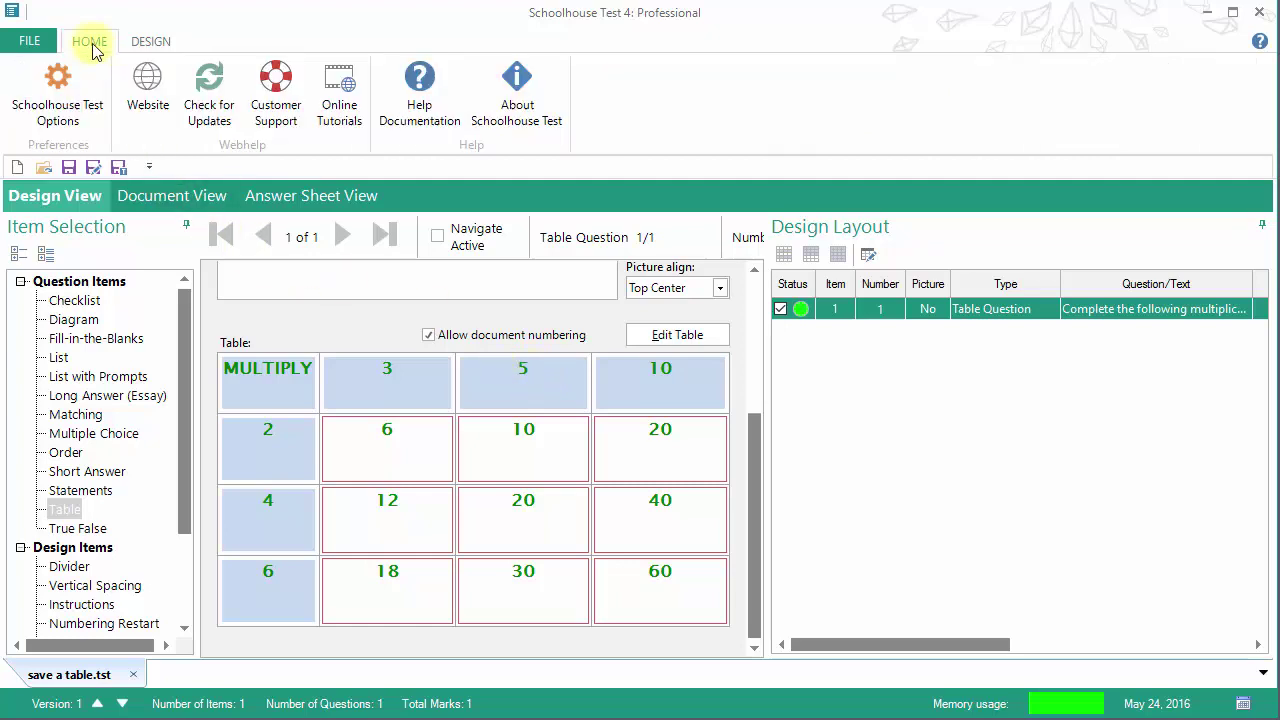
left_click(420, 100)
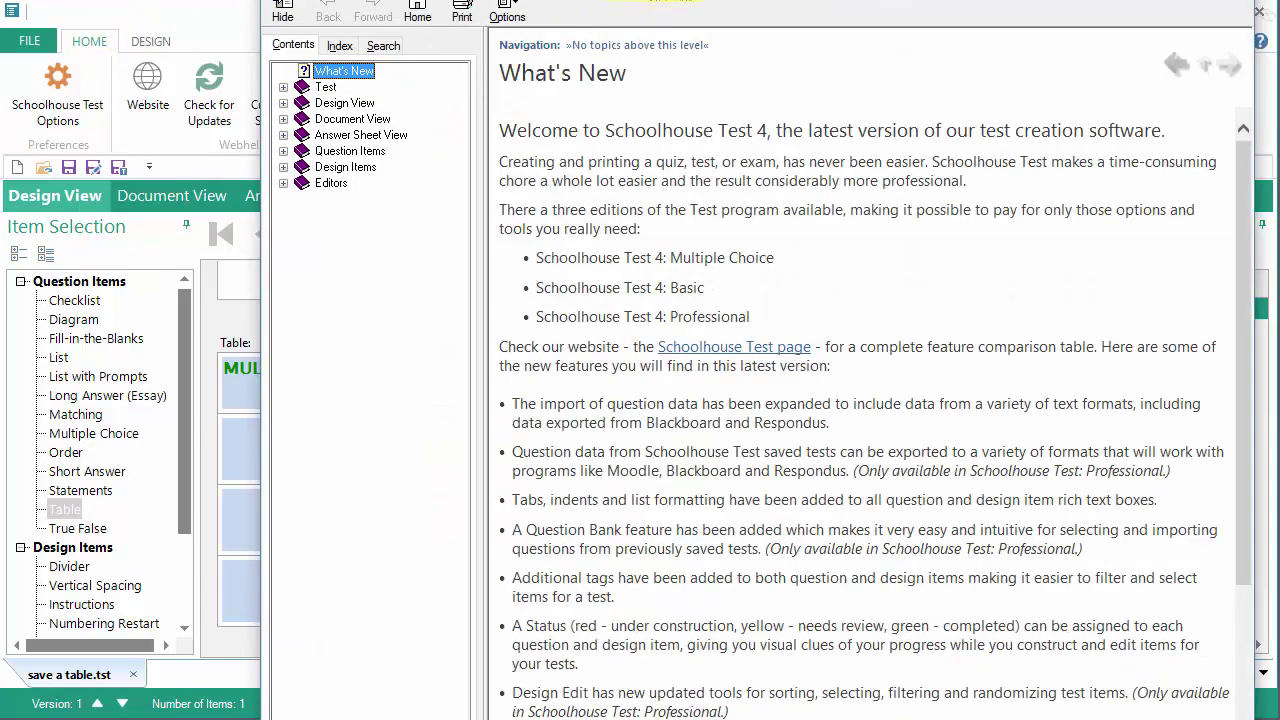
left_click_drag(698, 2, 548, 27)
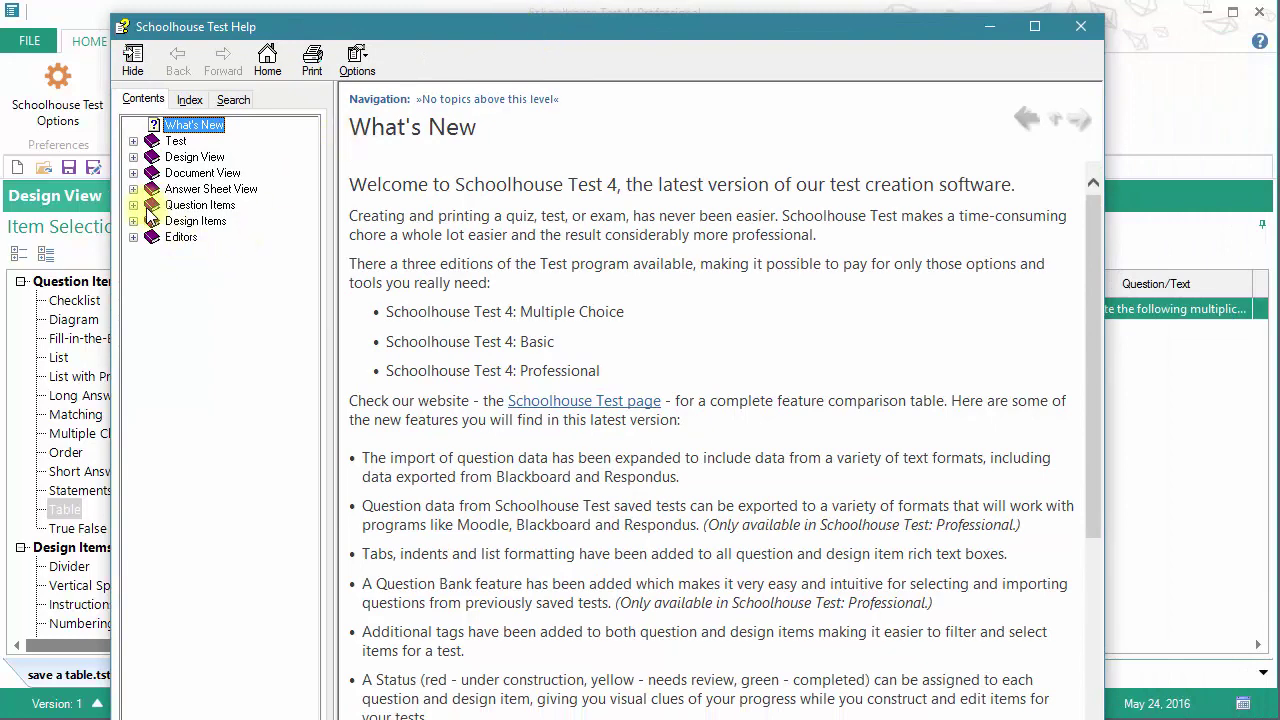
left_click(133, 205)
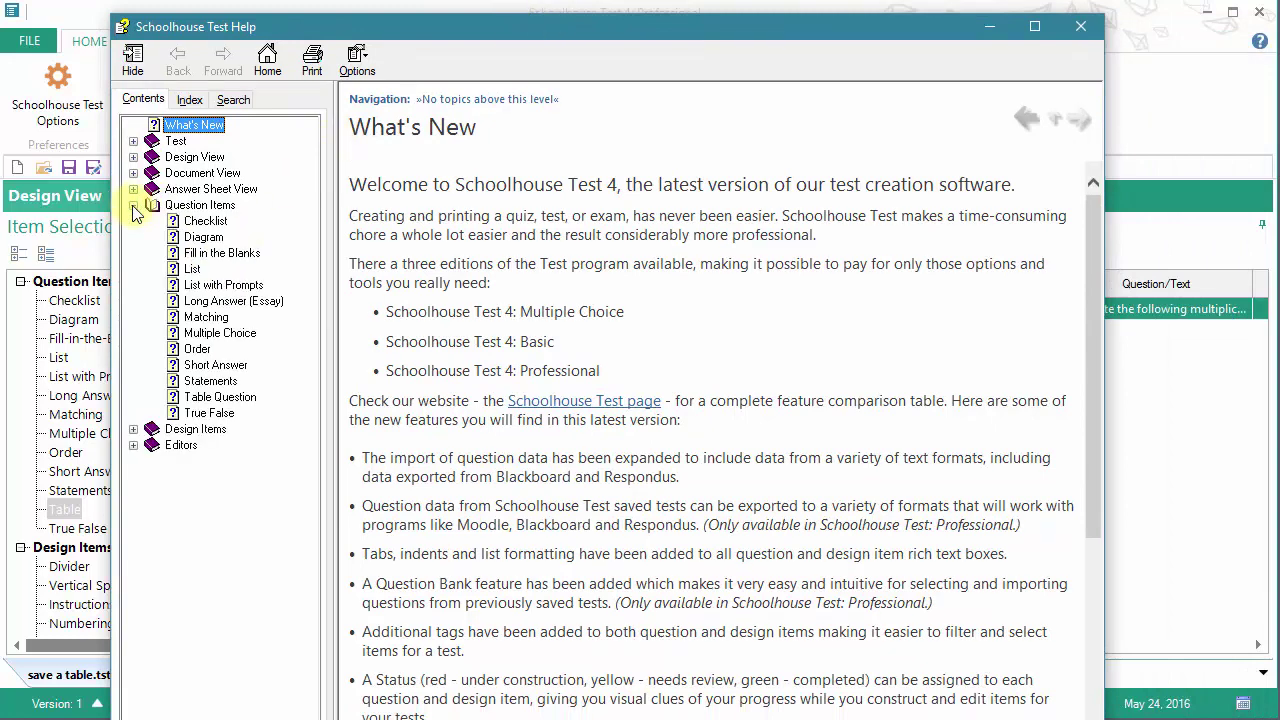
left_click(220, 399)
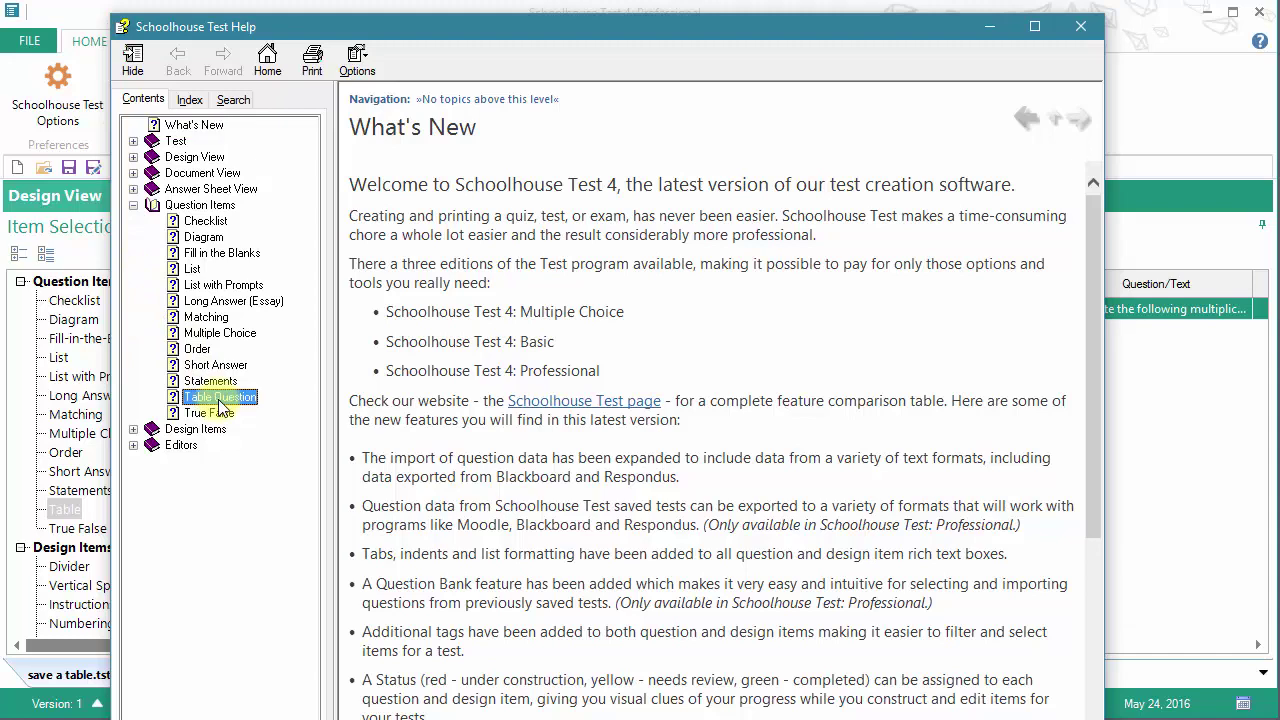
left_click(235, 100)
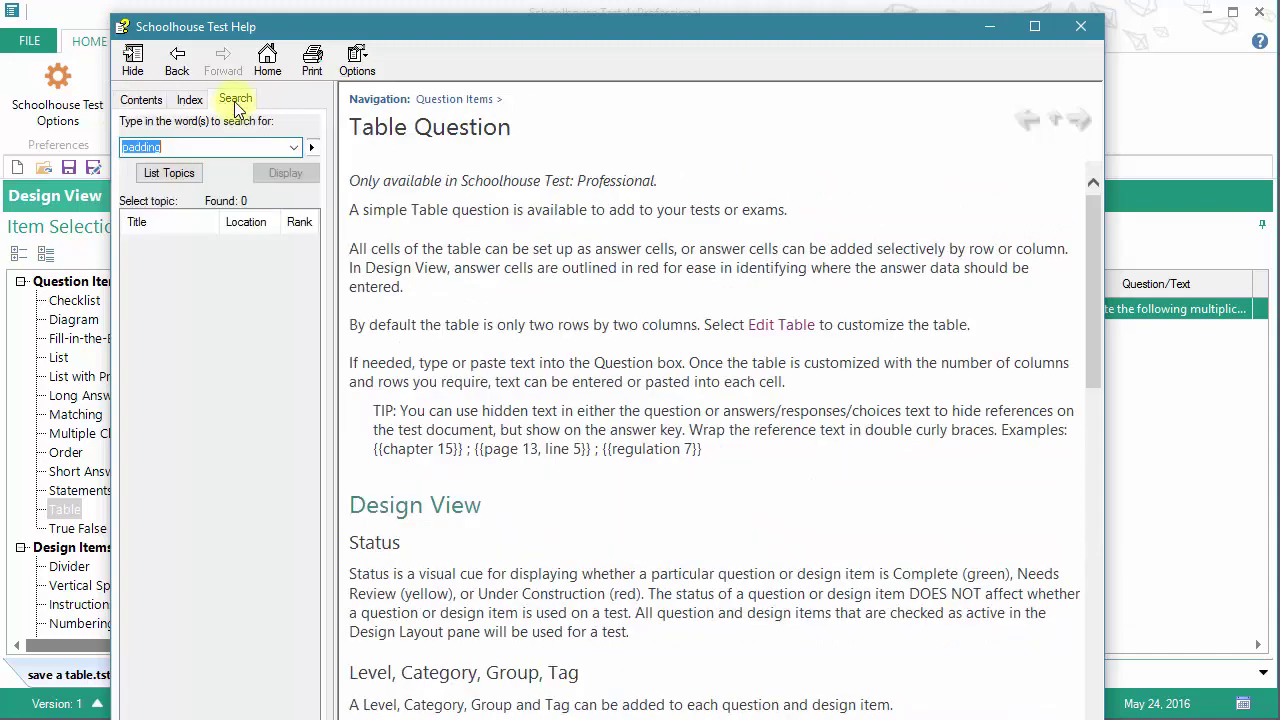
left_click(206, 147)
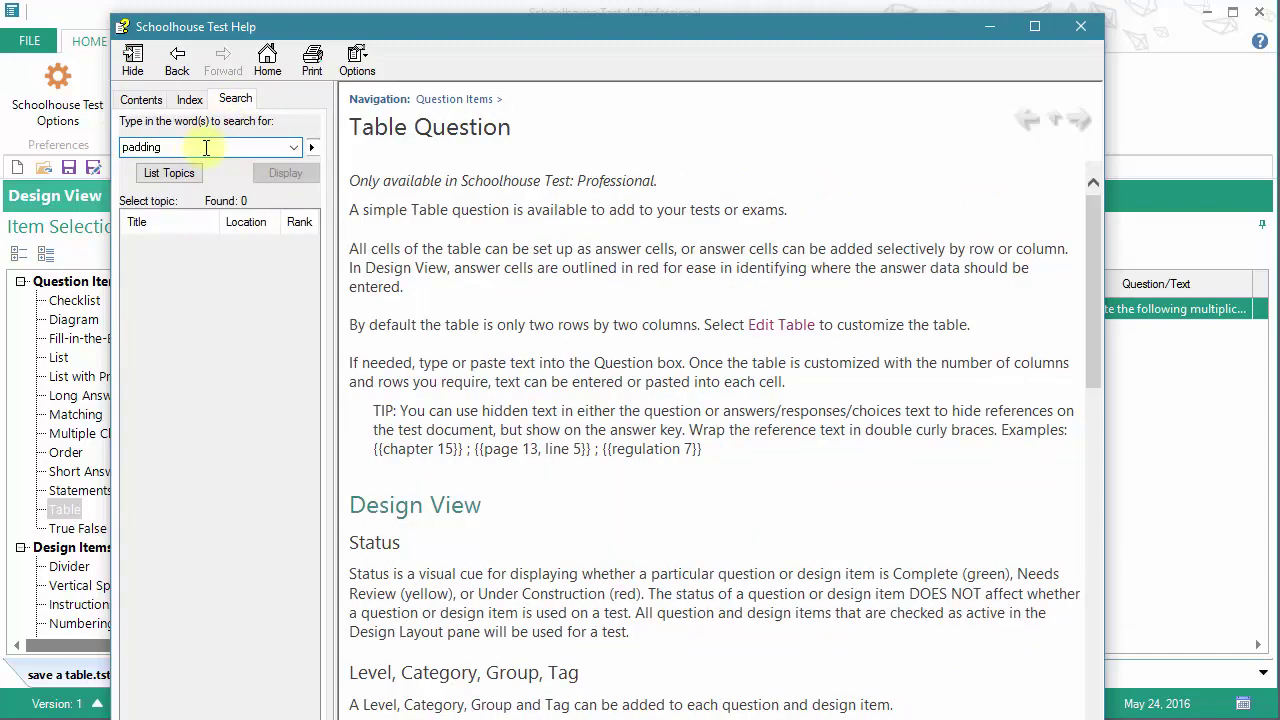
left_click(1082, 25)
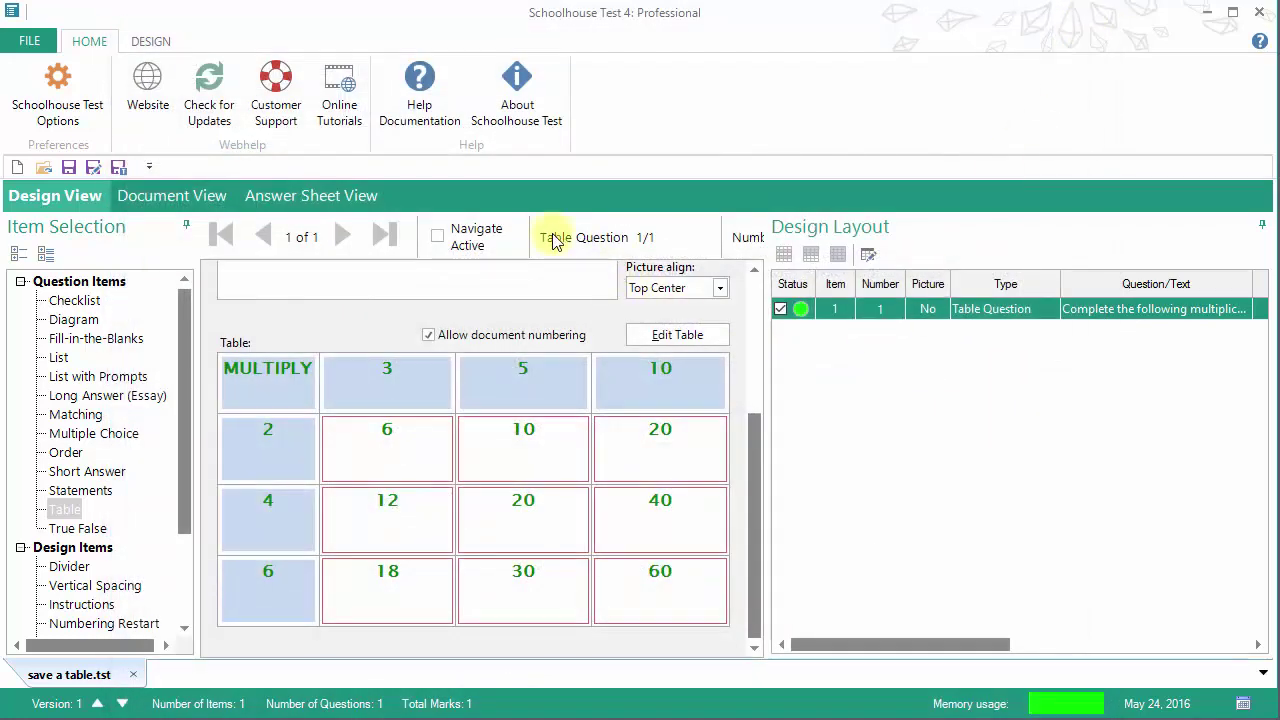